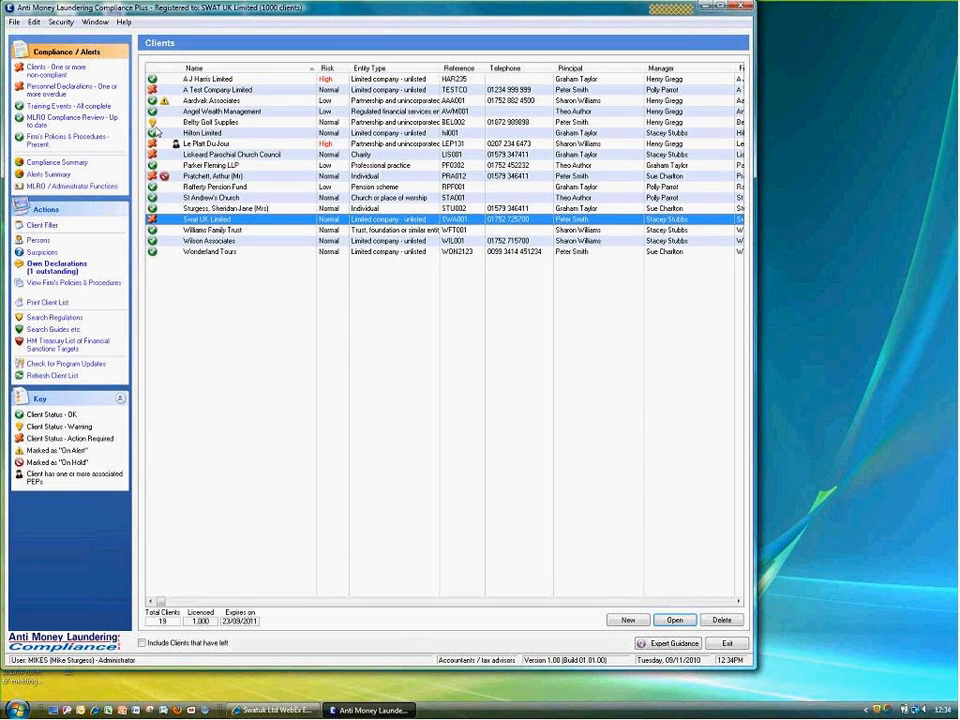
{"action": "left_click", "coordinate": [53, 284]}
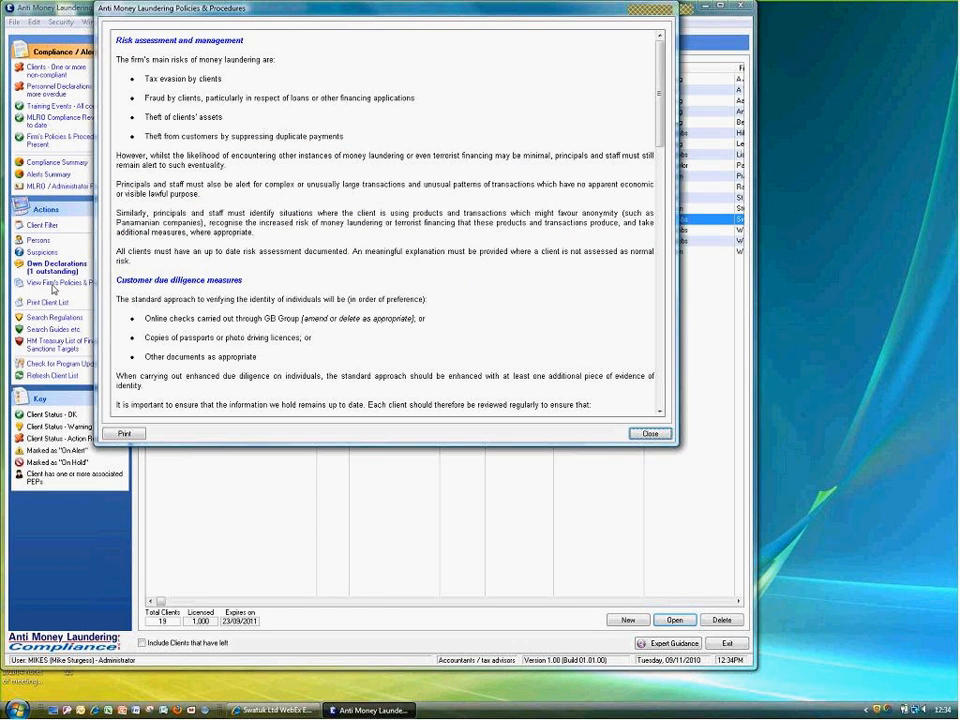
{"action": "left_click_drag", "start_coordinate": [695, 495], "coordinate": [704, 525]}
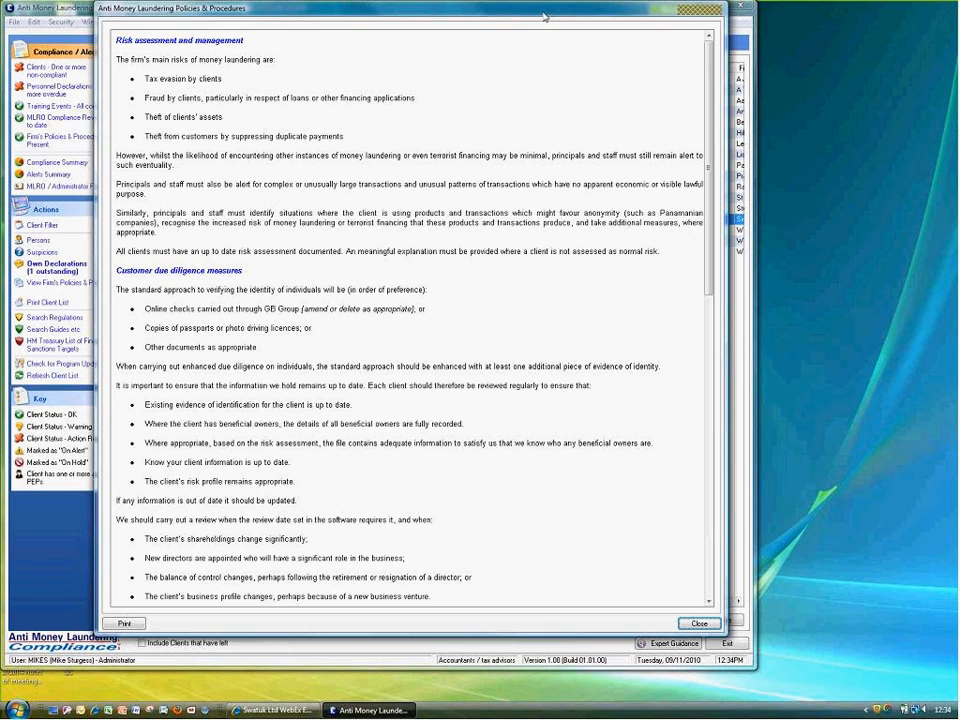
{"action": "left_click_drag", "start_coordinate": [545, 16], "coordinate": [645, 57]}
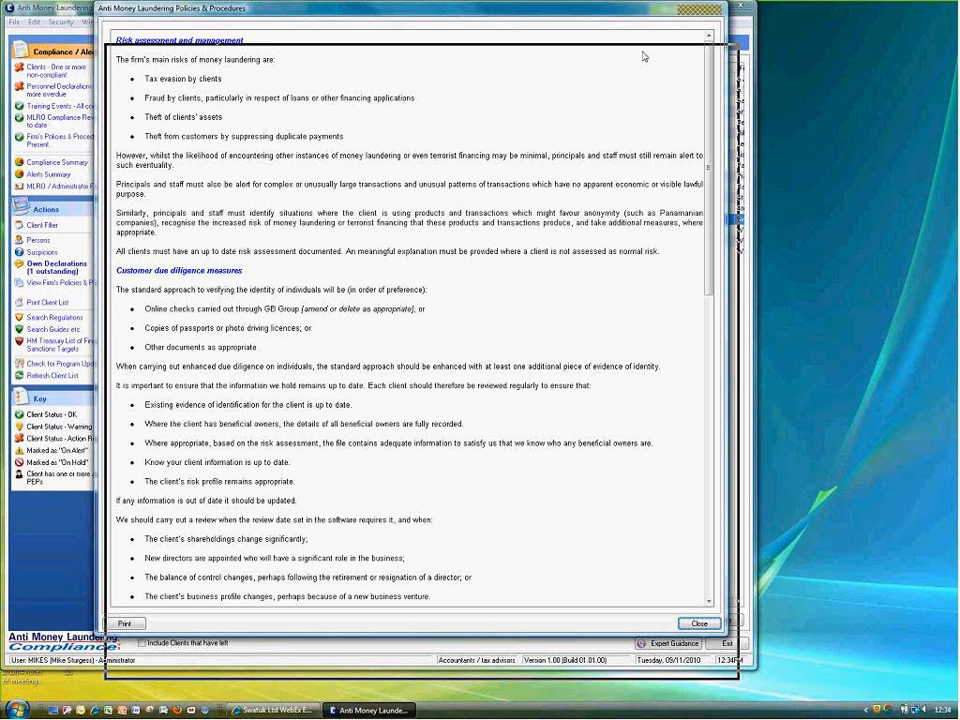
{"action": "left_click_drag", "start_coordinate": [644, 57], "coordinate": [647, 60]}
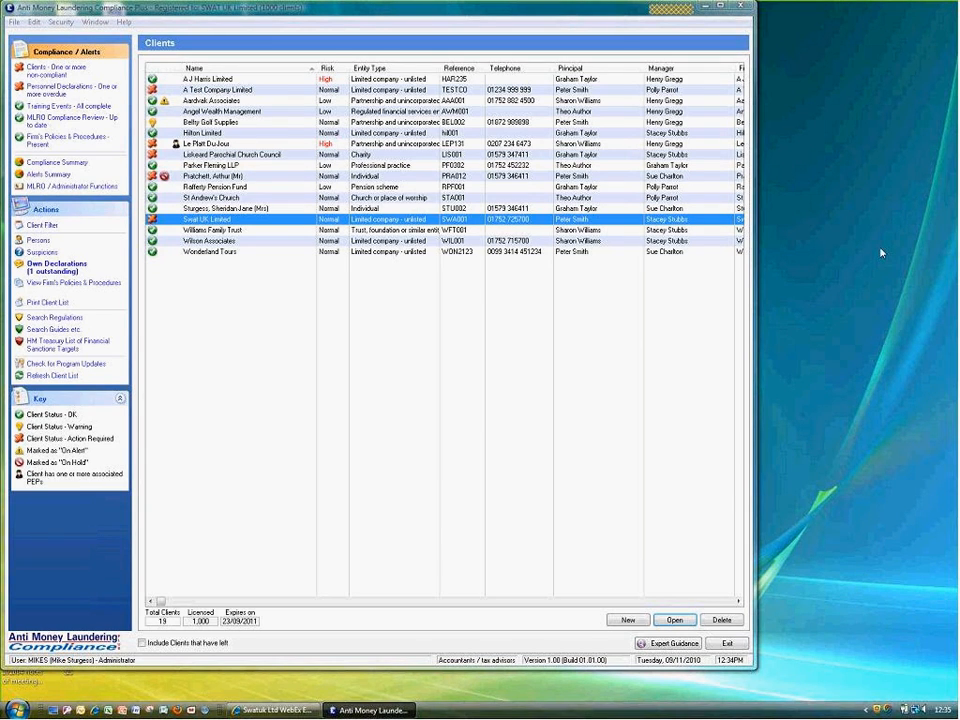
{"action": "left_click_drag", "start_coordinate": [418, 7], "coordinate": [251, 84]}
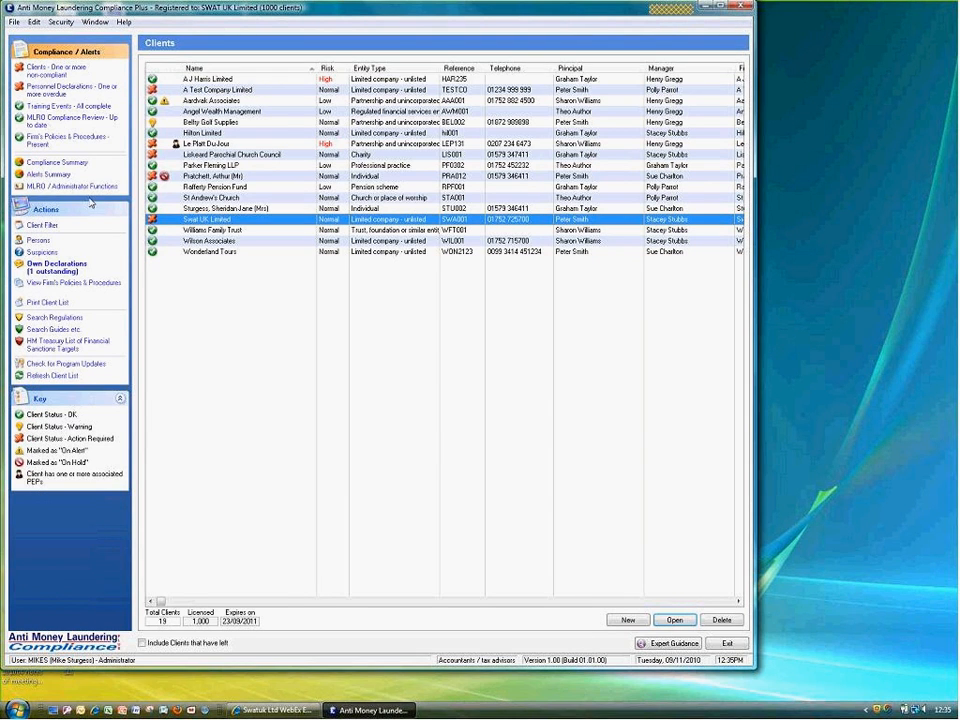
{"action": "left_click", "coordinate": [52, 74]}
{"action": "left_click", "coordinate": [378, 359]}
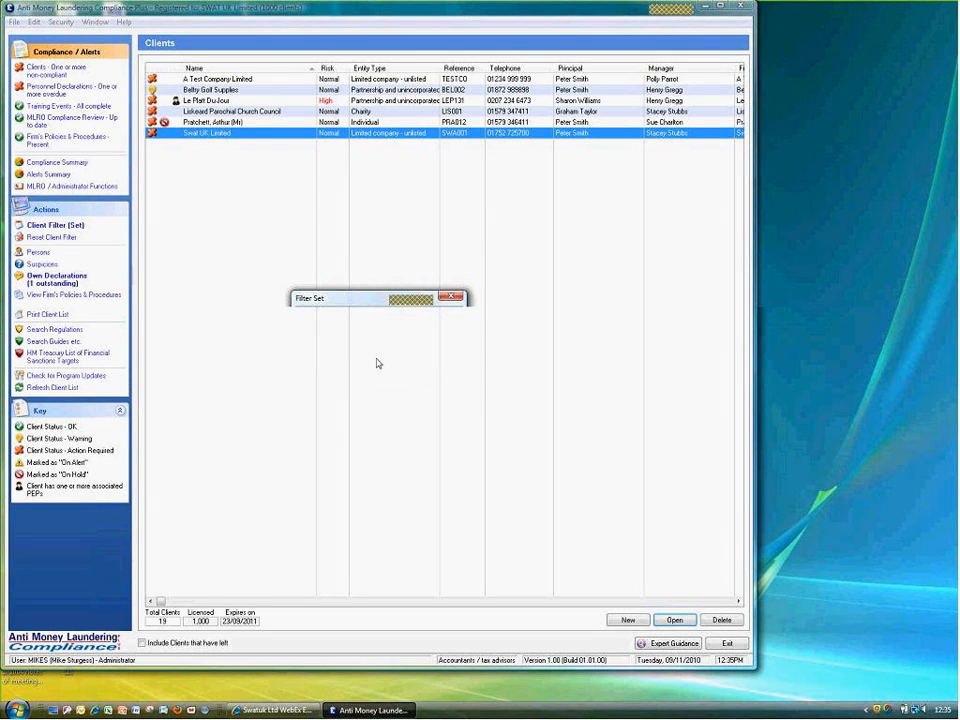
{"action": "left_click", "coordinate": [51, 237]}
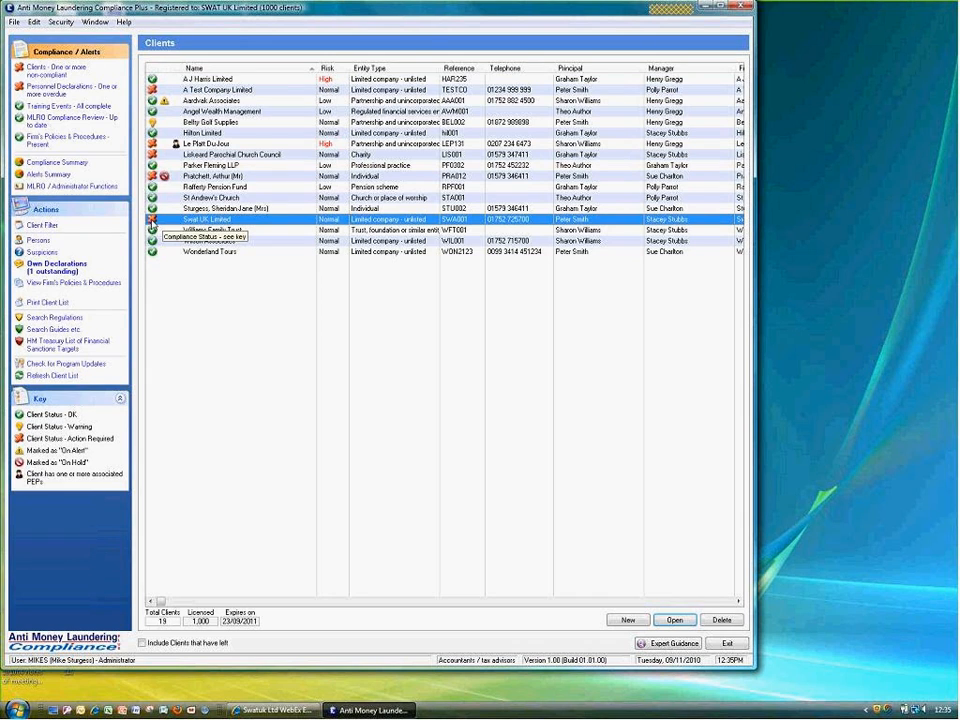
Open Swat UK Limited's record and, from its associated persons, the Beneficial Owner's person record
{"action": "double_click", "coordinate": [151, 225]}
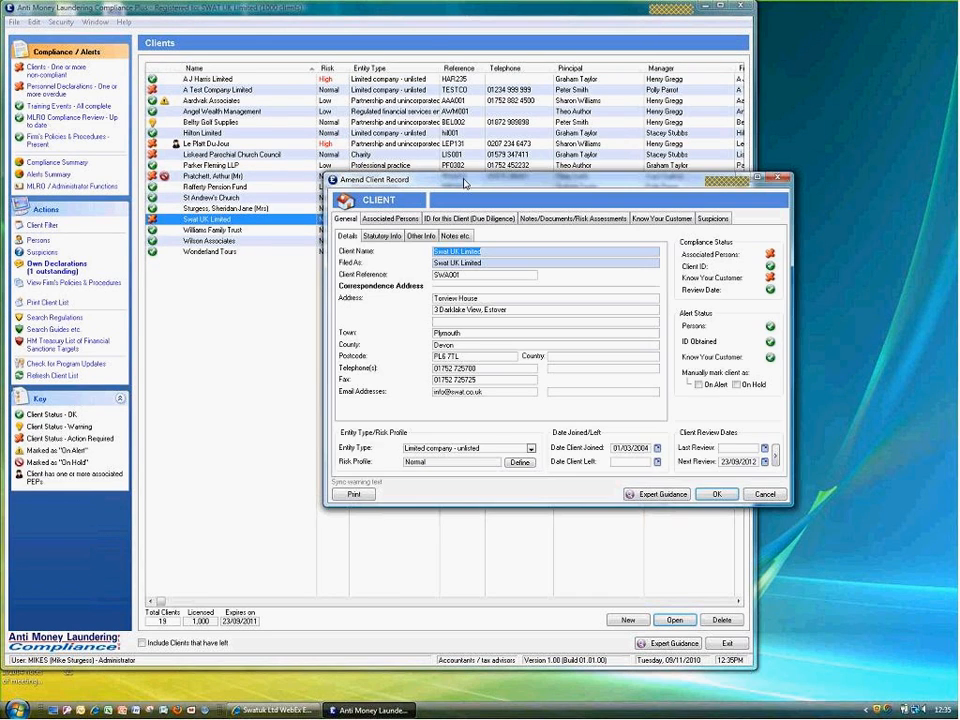
{"action": "left_click_drag", "start_coordinate": [464, 183], "coordinate": [322, 112]}
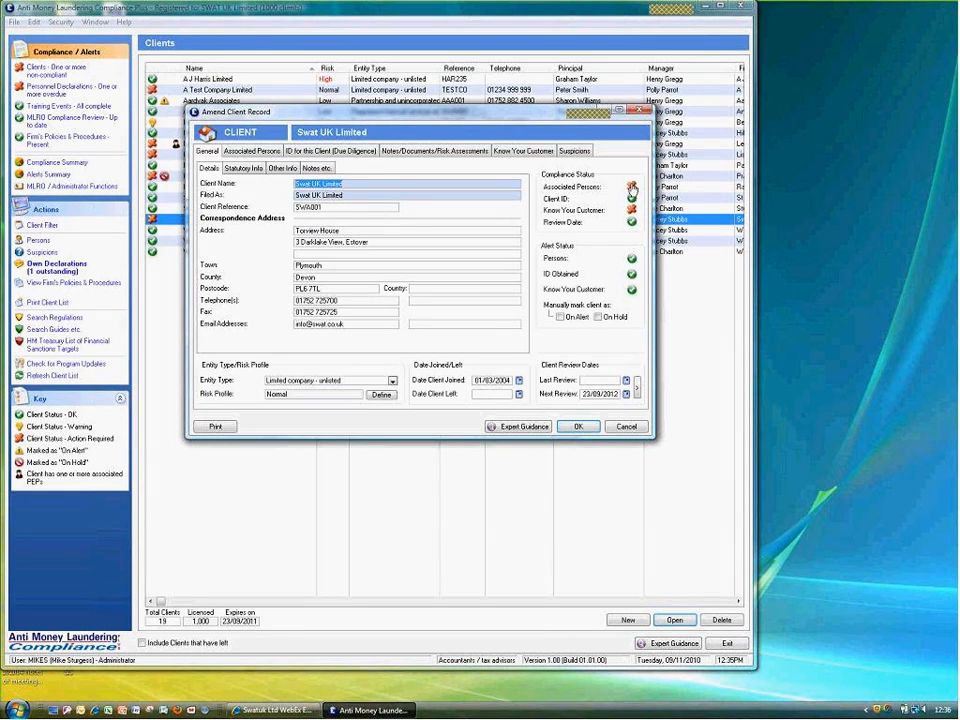
{"action": "left_click", "coordinate": [632, 188]}
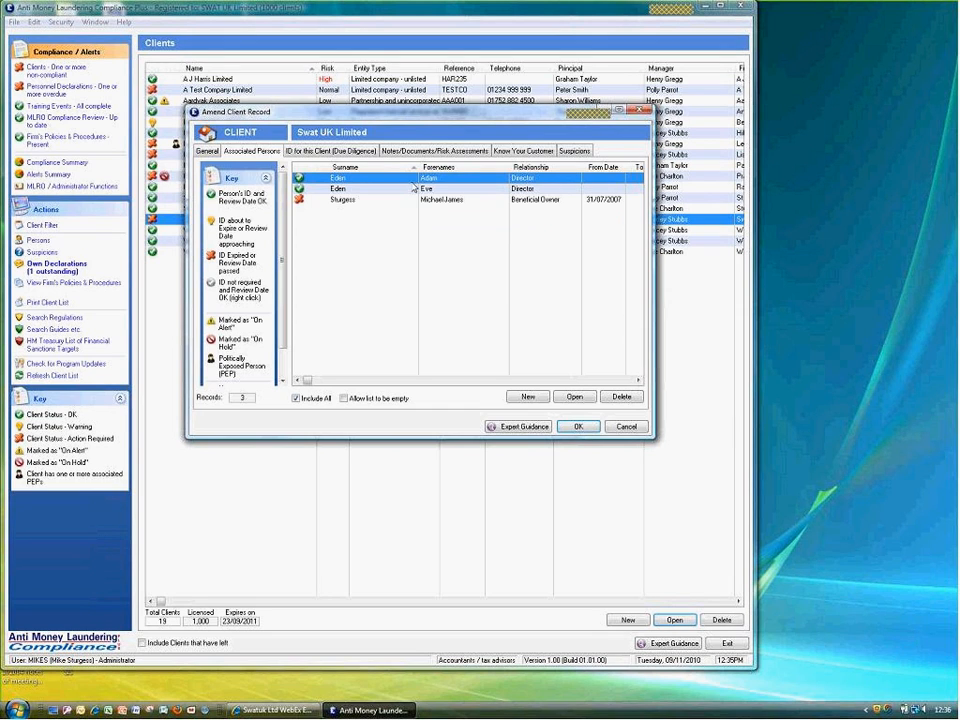
{"action": "left_click", "coordinate": [350, 201]}
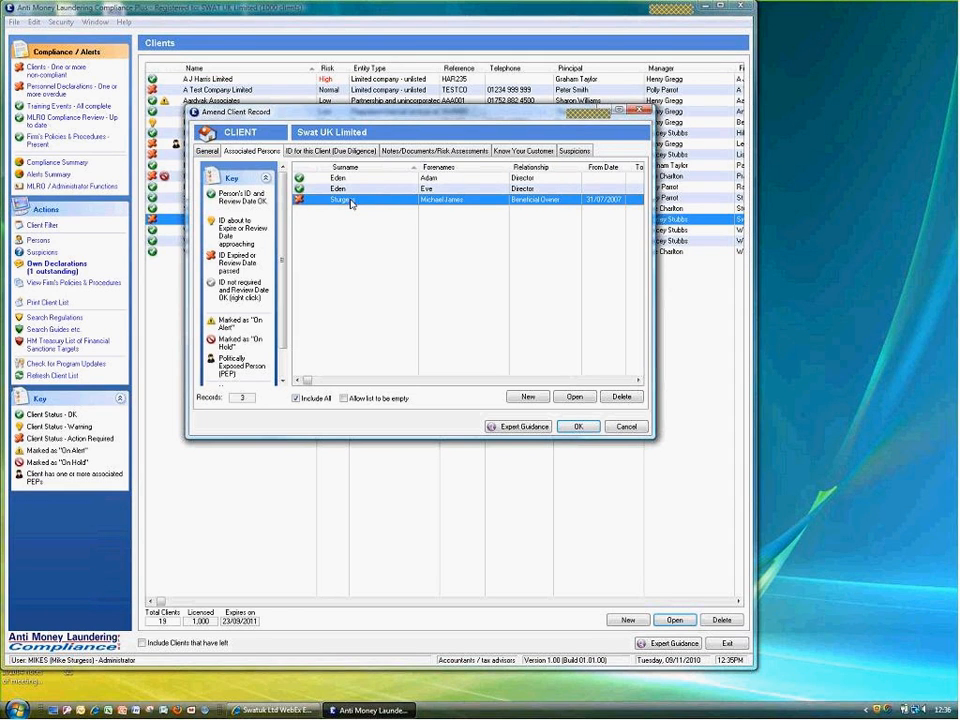
{"action": "double_click", "coordinate": [350, 201]}
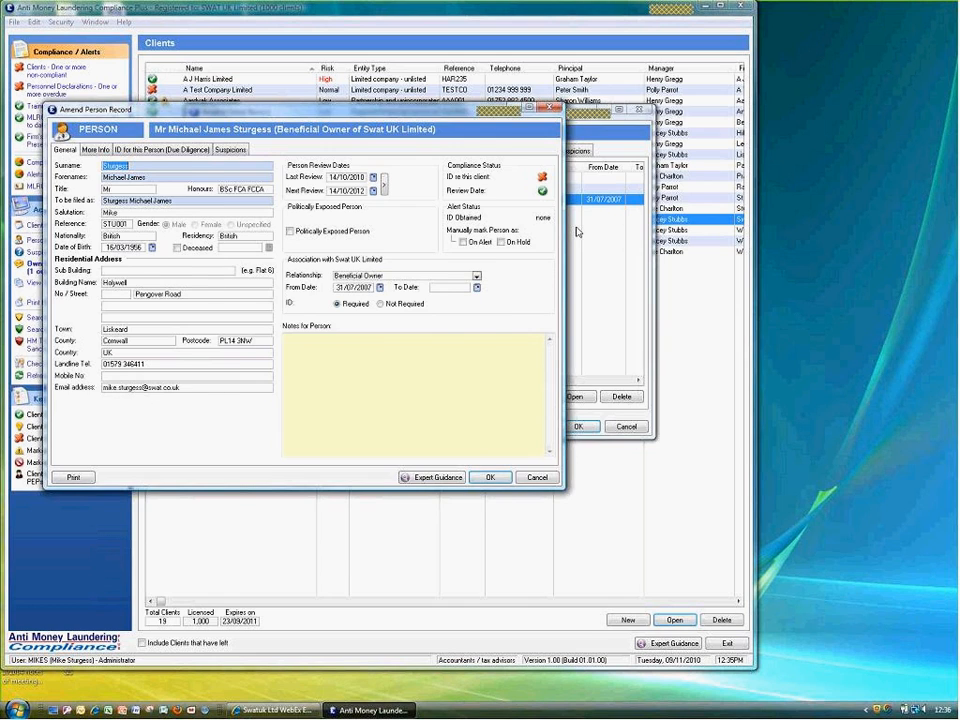
Show the beneficial owner's due-diligence ID options, such as electronic evidence or photo ID
{"action": "left_click_drag", "start_coordinate": [480, 109], "coordinate": [676, 105]}
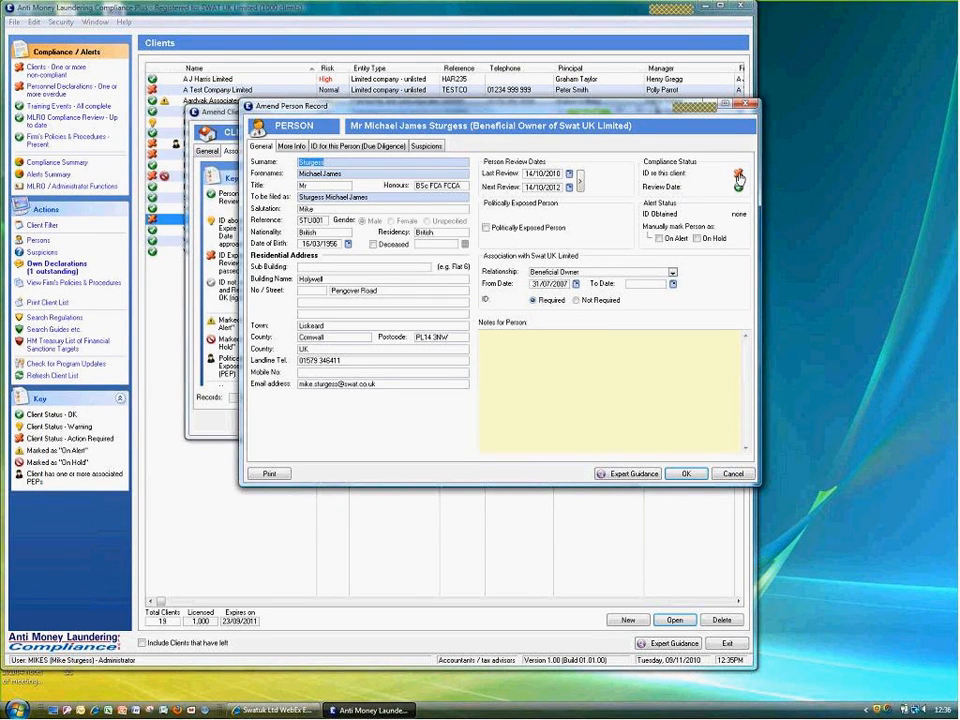
{"action": "left_click", "coordinate": [738, 178]}
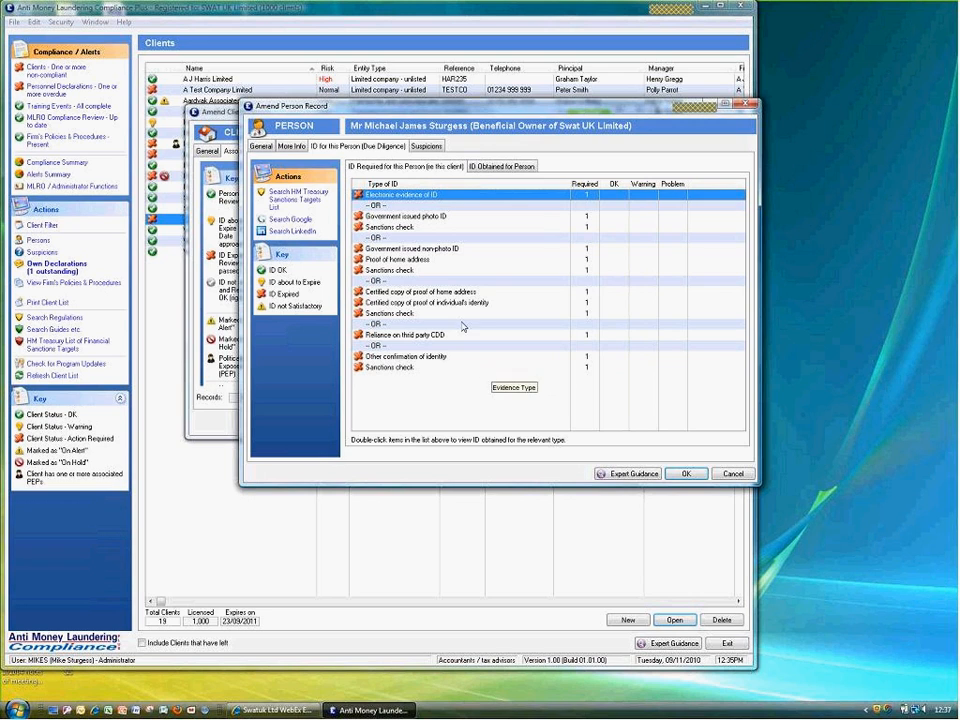
Create a new Electronic evidence of ID entry for the beneficial owner, confirming Yes to add it
{"action": "double_click", "coordinate": [406, 197]}
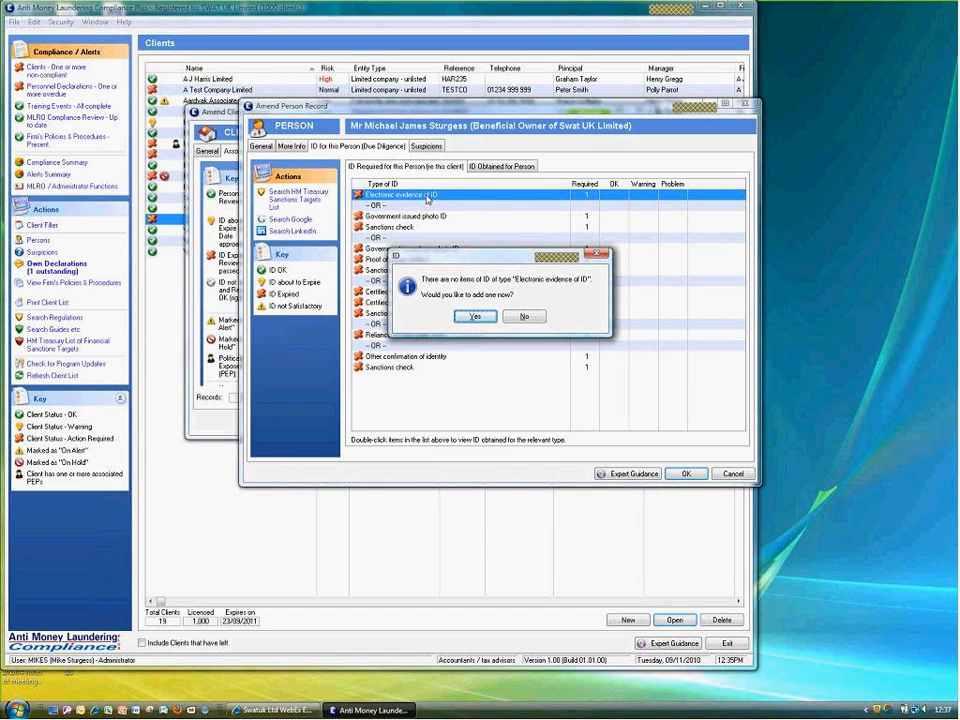
{"action": "left_click", "coordinate": [466, 317]}
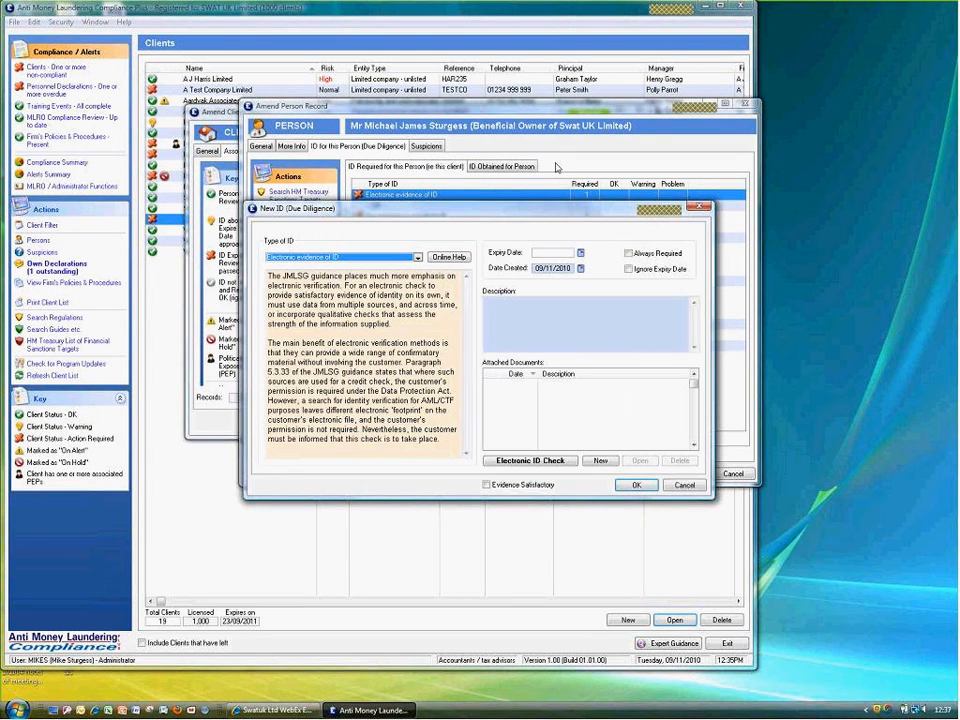
{"action": "left_click_drag", "start_coordinate": [322, 208], "coordinate": [342, 156]}
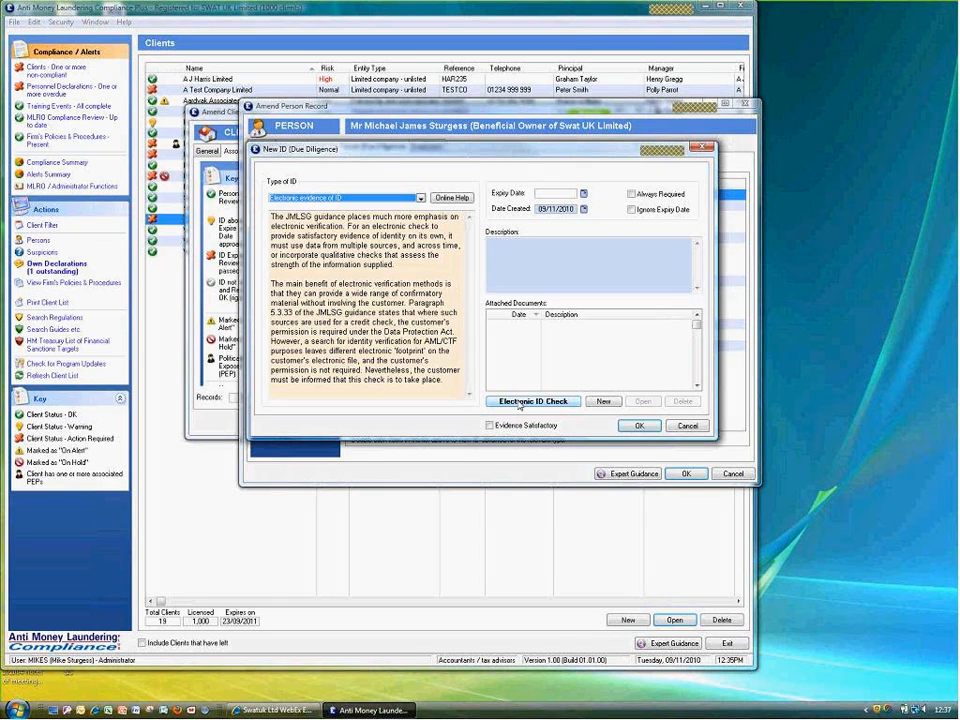
Run a confirmed £3.00 electronic ID check on the beneficial owner and view the report
{"action": "left_click", "coordinate": [519, 402]}
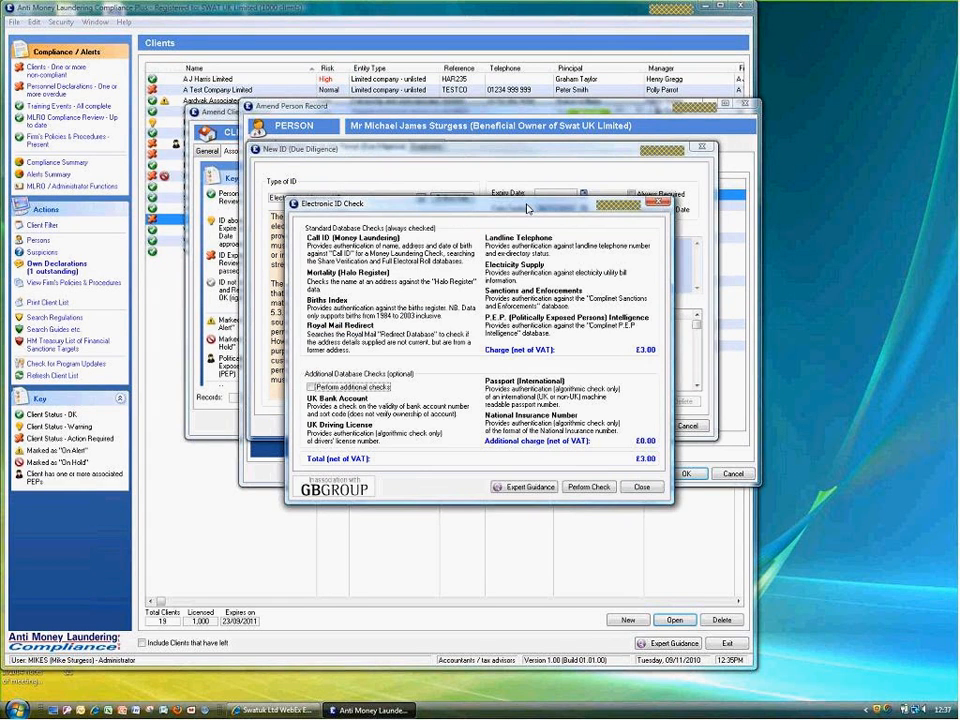
{"action": "left_click_drag", "start_coordinate": [528, 208], "coordinate": [492, 148]}
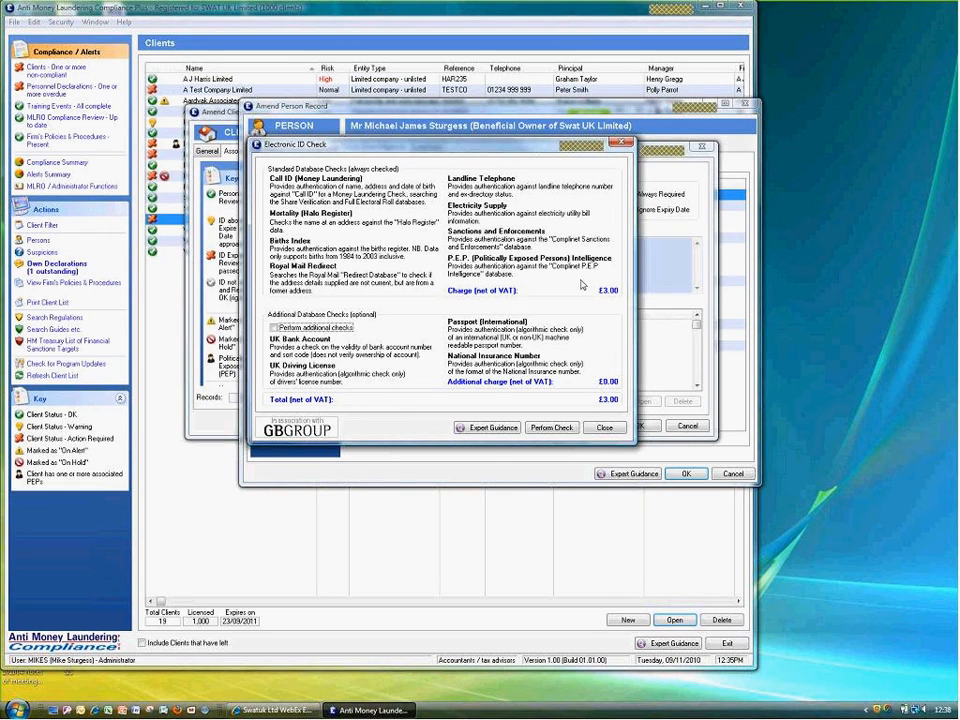
{"action": "left_click", "coordinate": [542, 428]}
{"action": "left_click", "coordinate": [657, 469]}
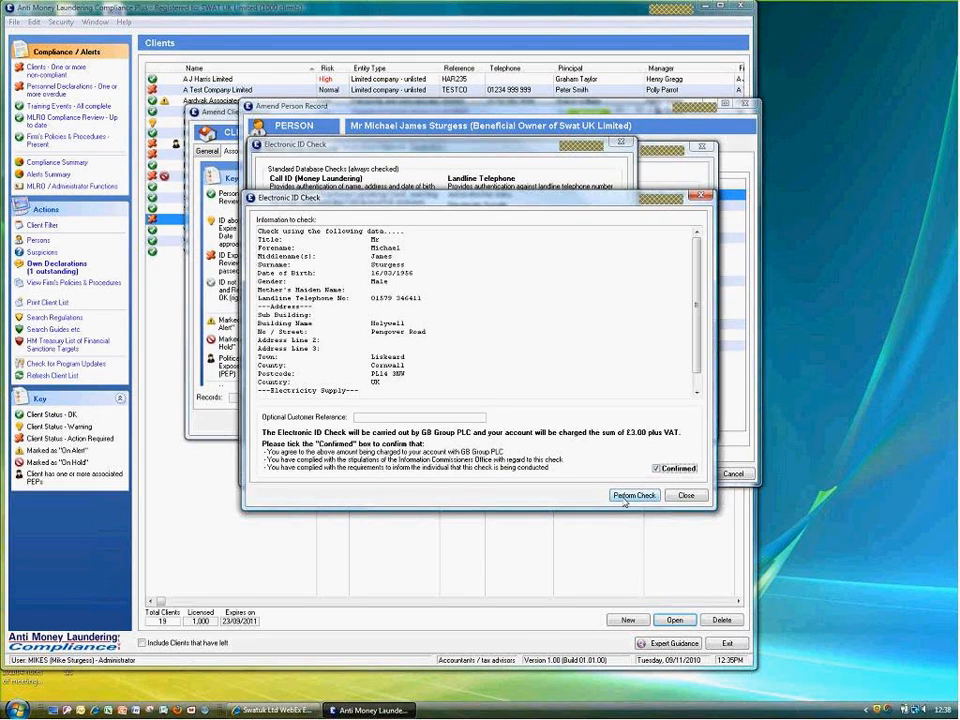
{"action": "left_click", "coordinate": [624, 500]}
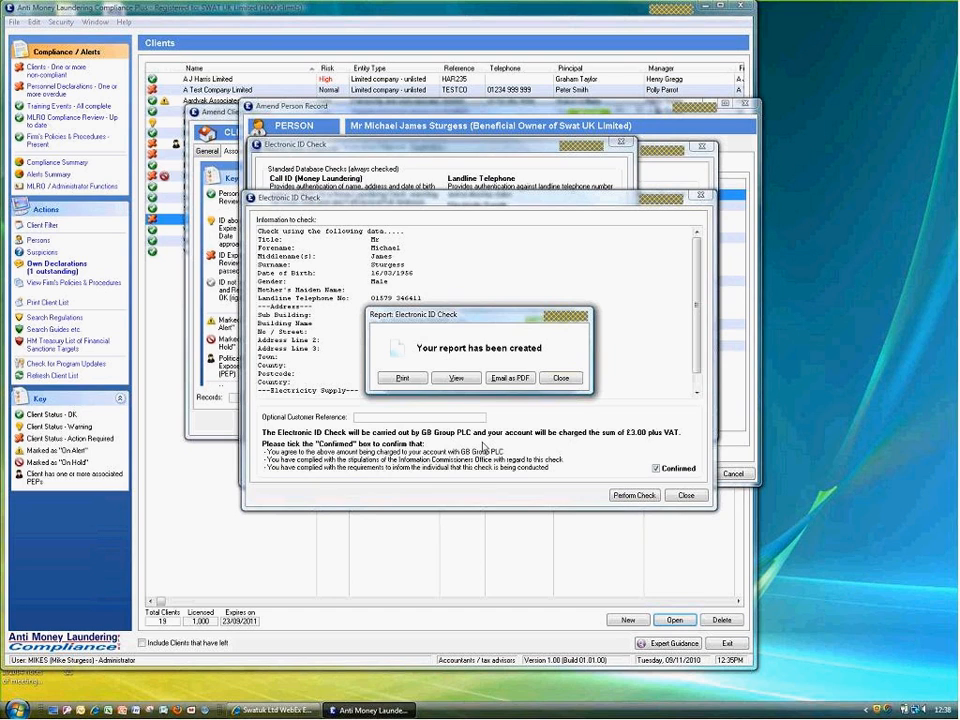
{"action": "left_click", "coordinate": [456, 379]}
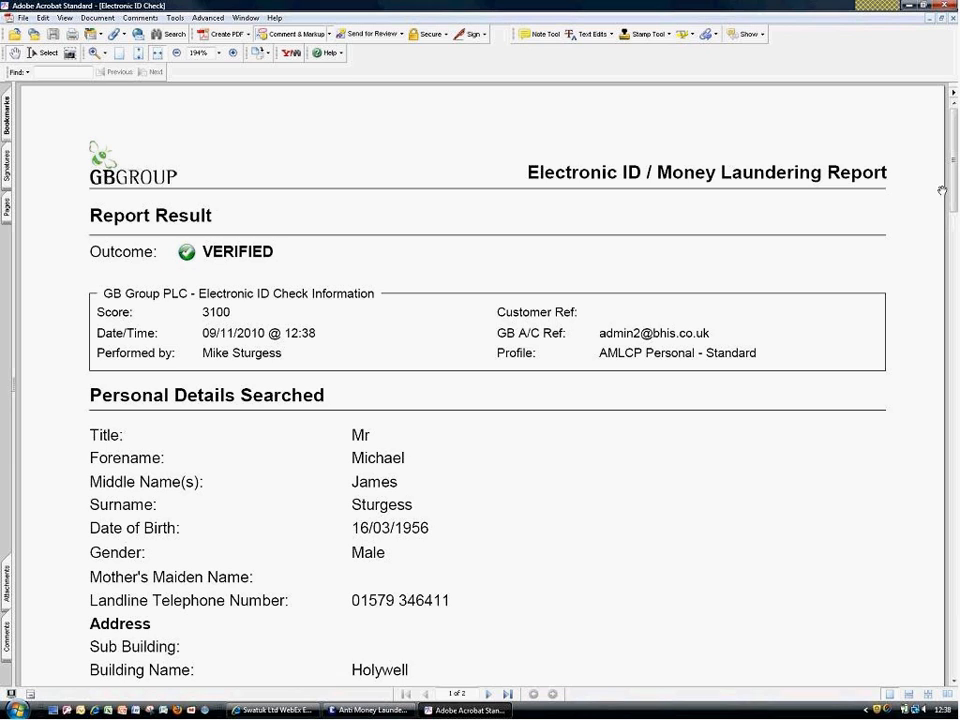
Read both pages of the VERIFIED GB Group report, then close it and return to the ID item
{"action": "left_click_drag", "start_coordinate": [954, 195], "coordinate": [954, 262]}
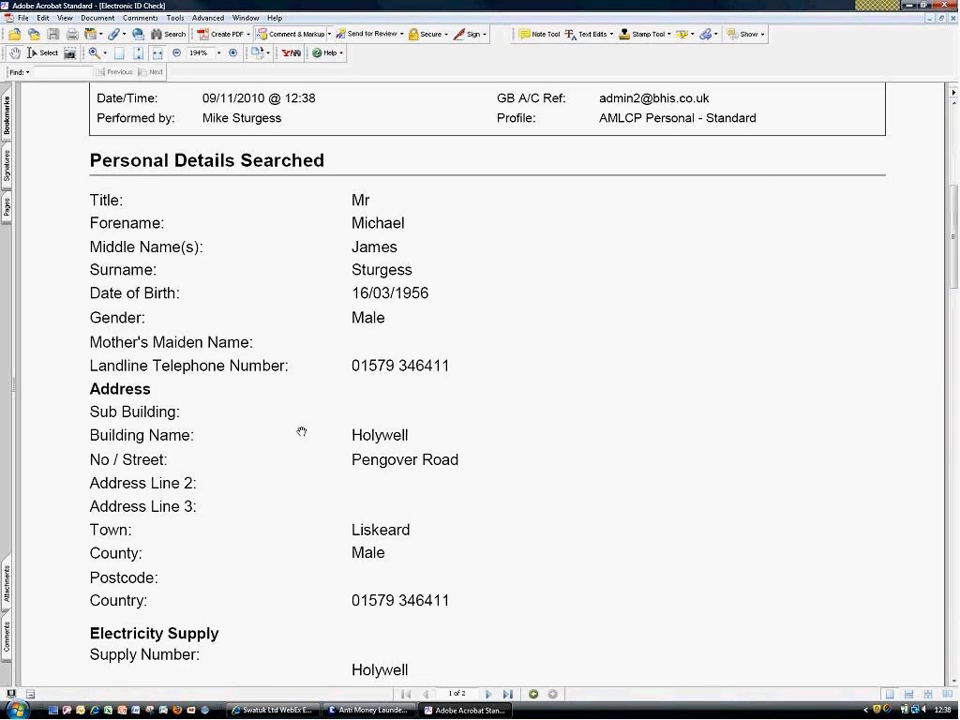
{"action": "mouse_move", "coordinate": [378, 712]}
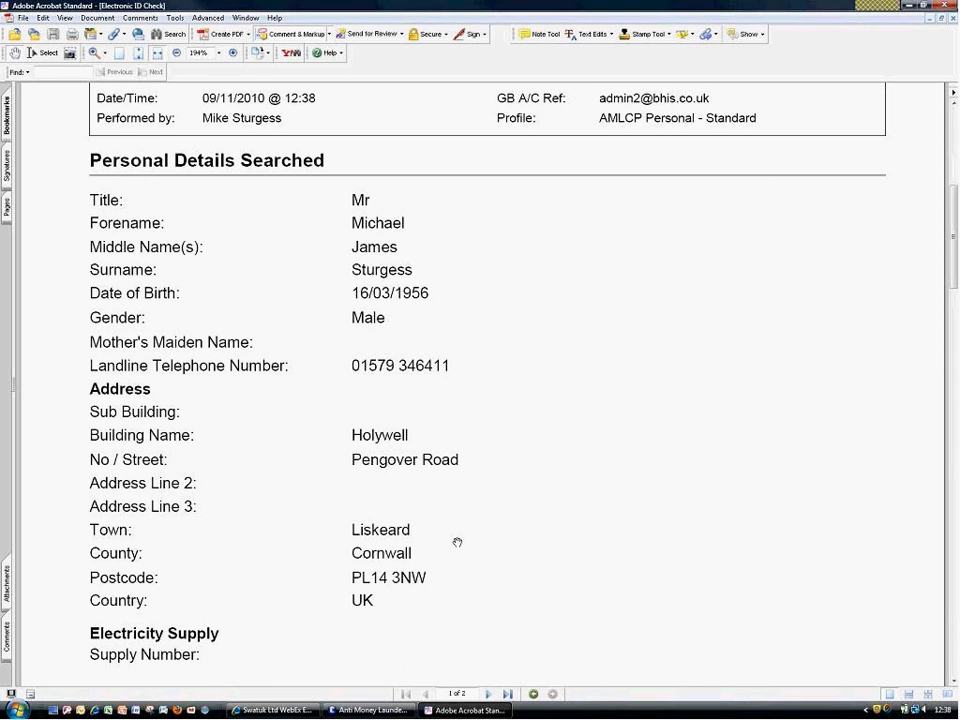
{"action": "left_click", "coordinate": [488, 694]}
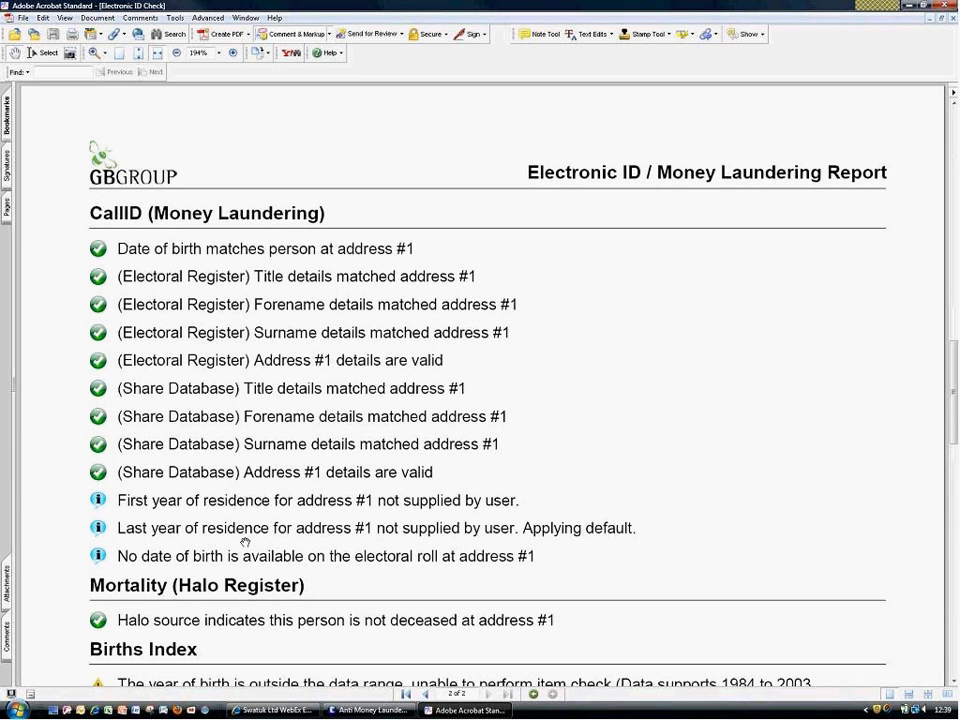
{"action": "scroll", "coordinate": [245, 543], "scroll_direction": "down", "scroll_amount": 1}
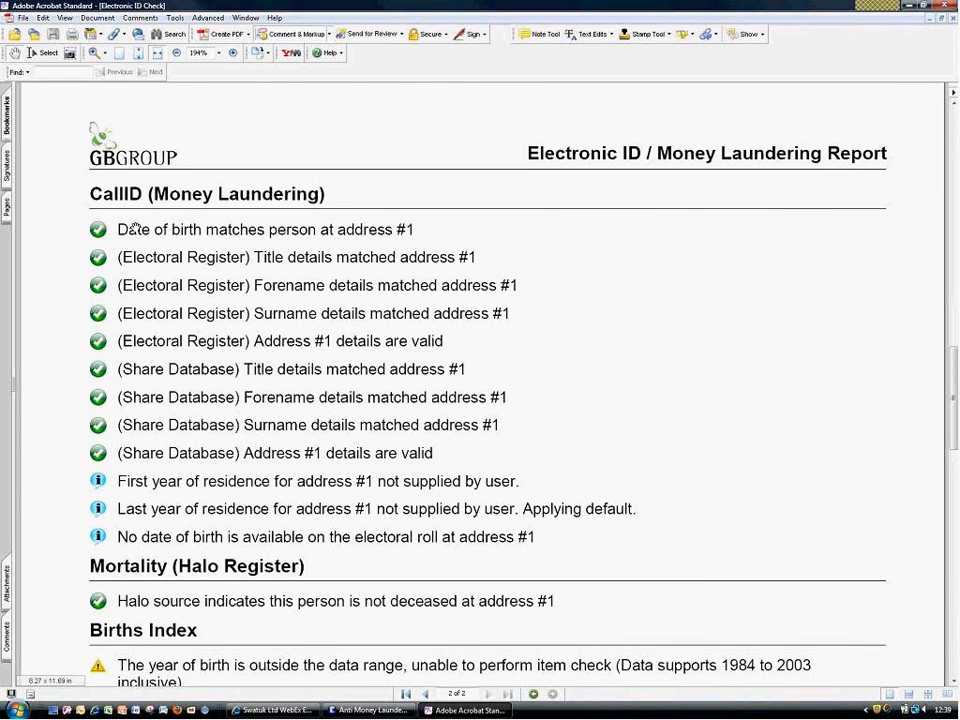
{"action": "scroll", "coordinate": [135, 228], "scroll_direction": "down", "scroll_amount": 5}
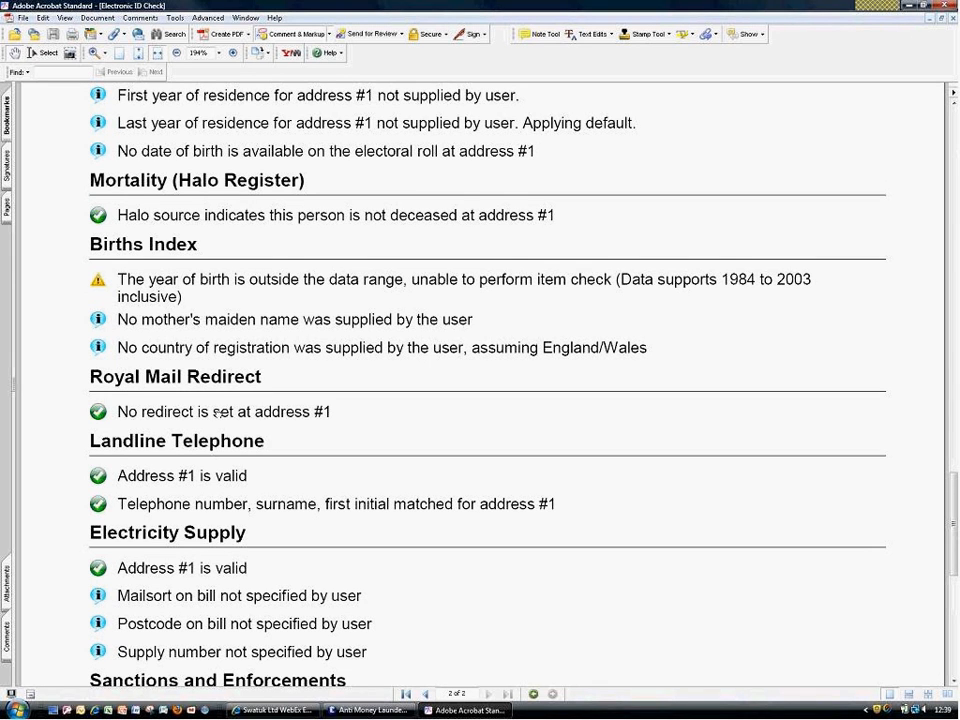
{"action": "scroll", "coordinate": [217, 413], "scroll_direction": "down", "scroll_amount": 2}
{"action": "scroll", "coordinate": [217, 413], "scroll_direction": "up", "scroll_amount": 2}
{"action": "scroll", "coordinate": [217, 413], "scroll_direction": "down", "scroll_amount": 2}
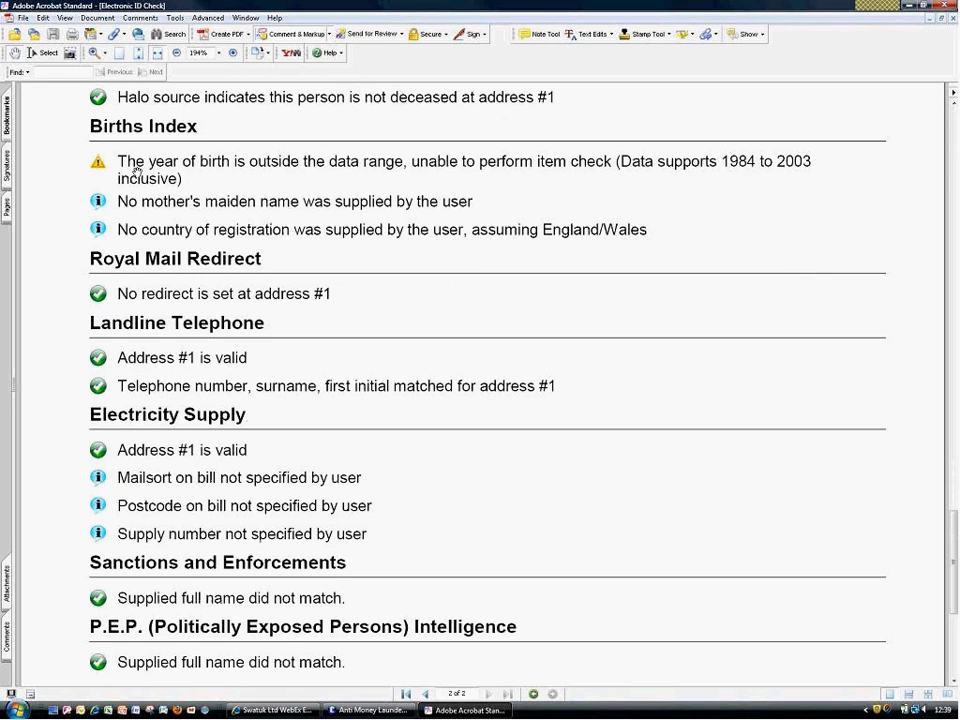
{"action": "scroll", "coordinate": [139, 200], "scroll_direction": "down", "scroll_amount": 2}
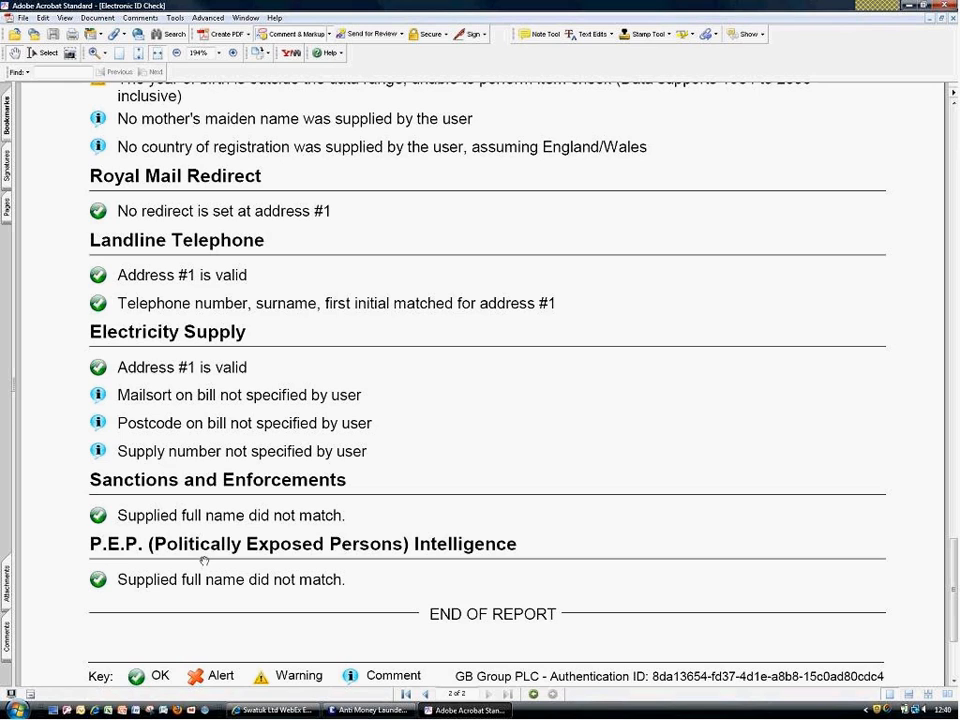
{"action": "left_click", "coordinate": [947, 7]}
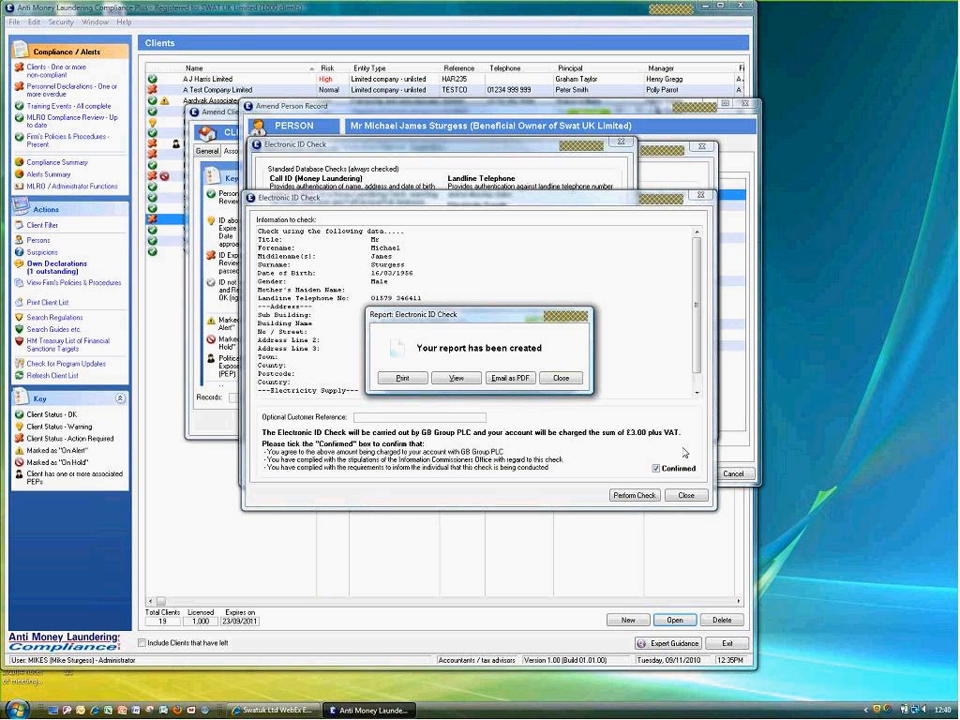
{"action": "left_click", "coordinate": [561, 377]}
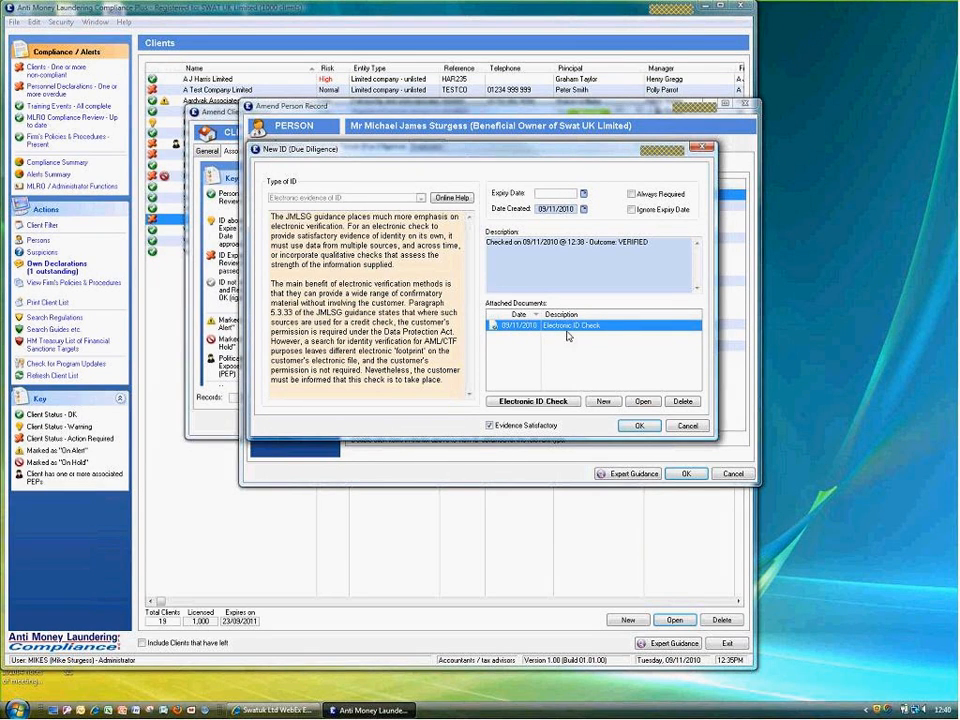
{"action": "left_click", "coordinate": [646, 402]}
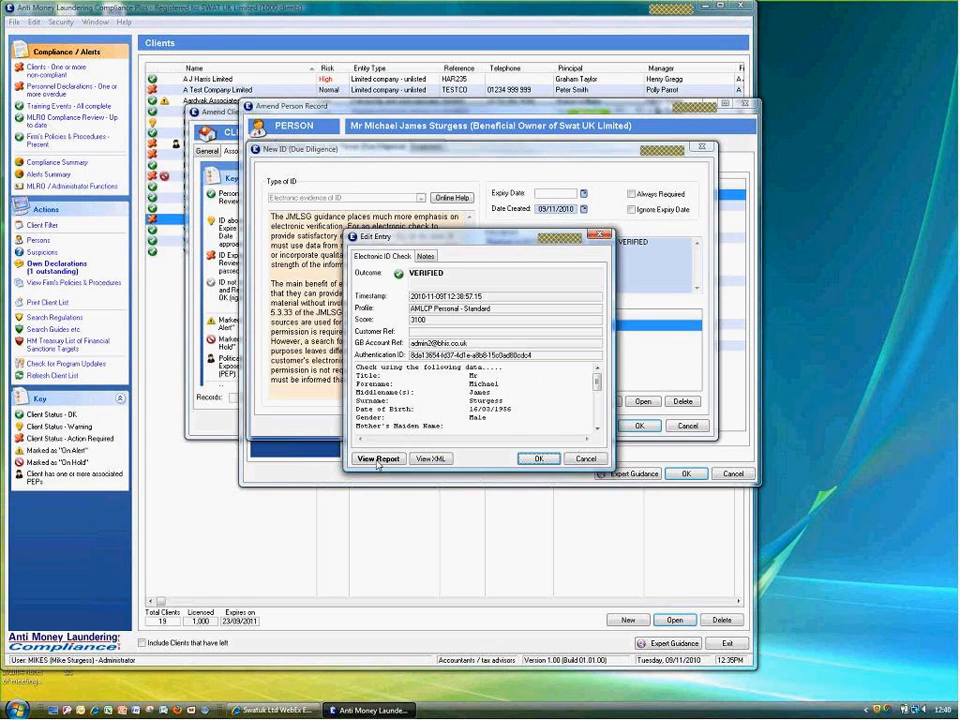
{"action": "left_click", "coordinate": [379, 455]}
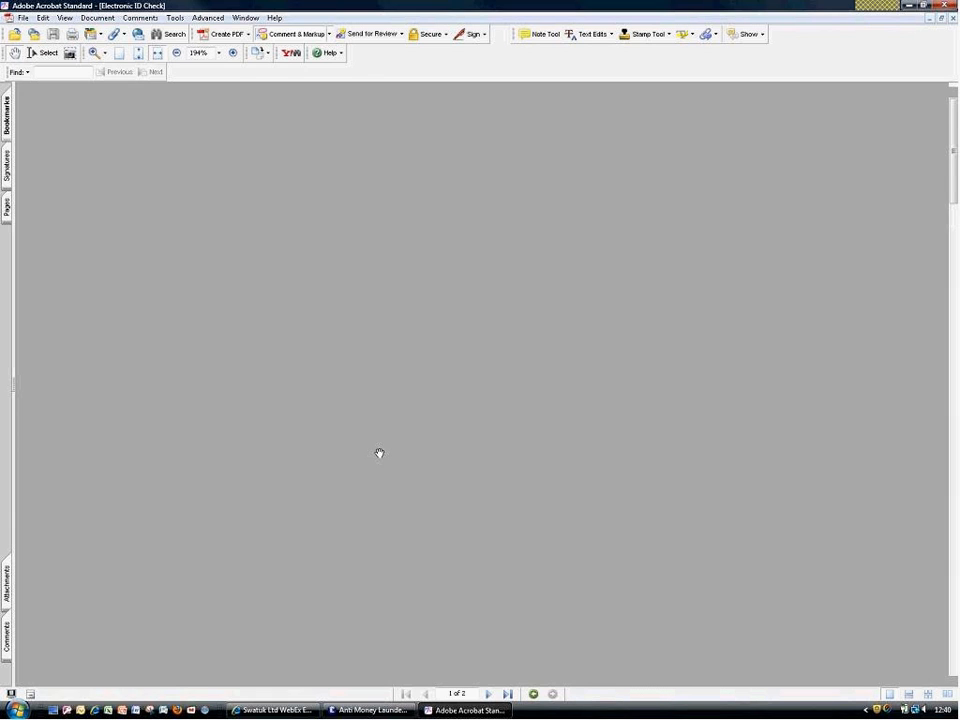
{"action": "left_click", "coordinate": [944, 5]}
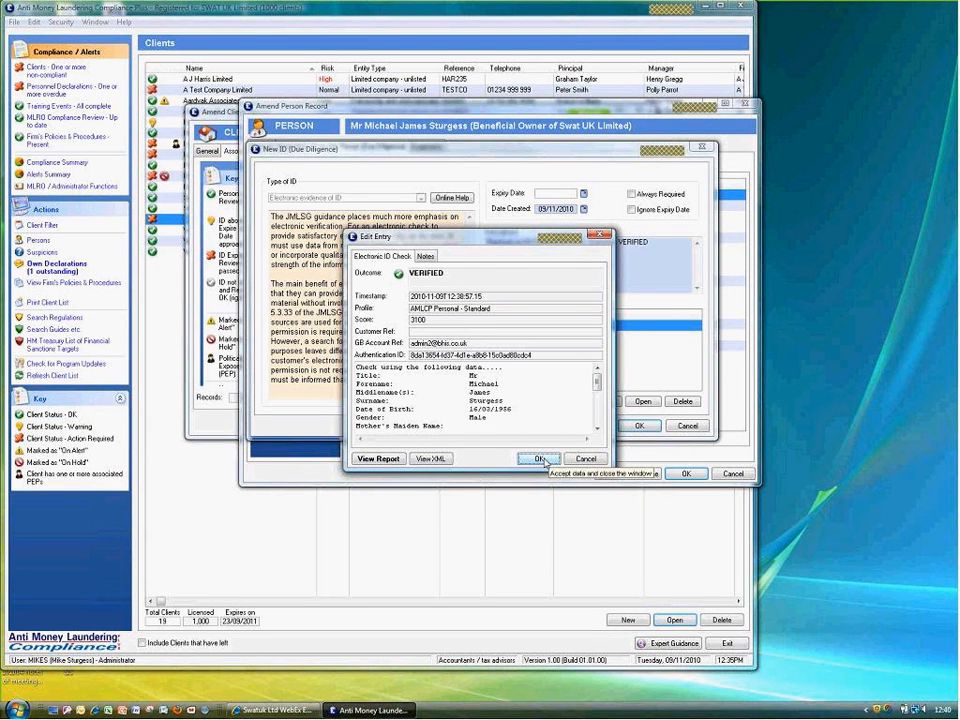
{"action": "left_click", "coordinate": [540, 460]}
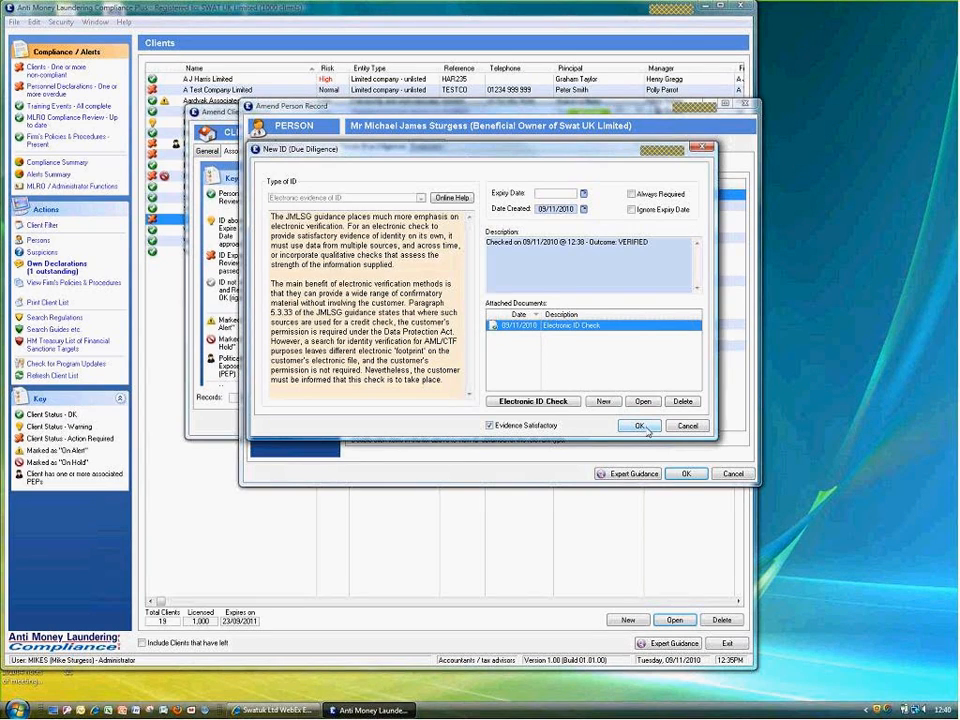
Save the verified electronic ID with a 36-month expiry and close the person record
{"action": "left_click", "coordinate": [640, 426]}
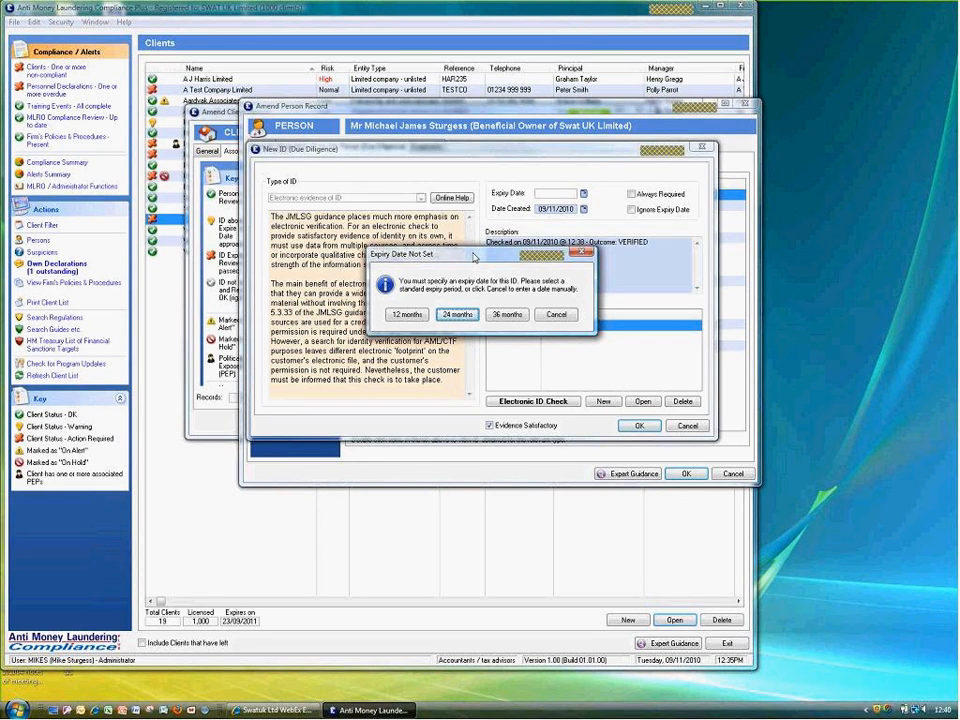
{"action": "left_click", "coordinate": [505, 316]}
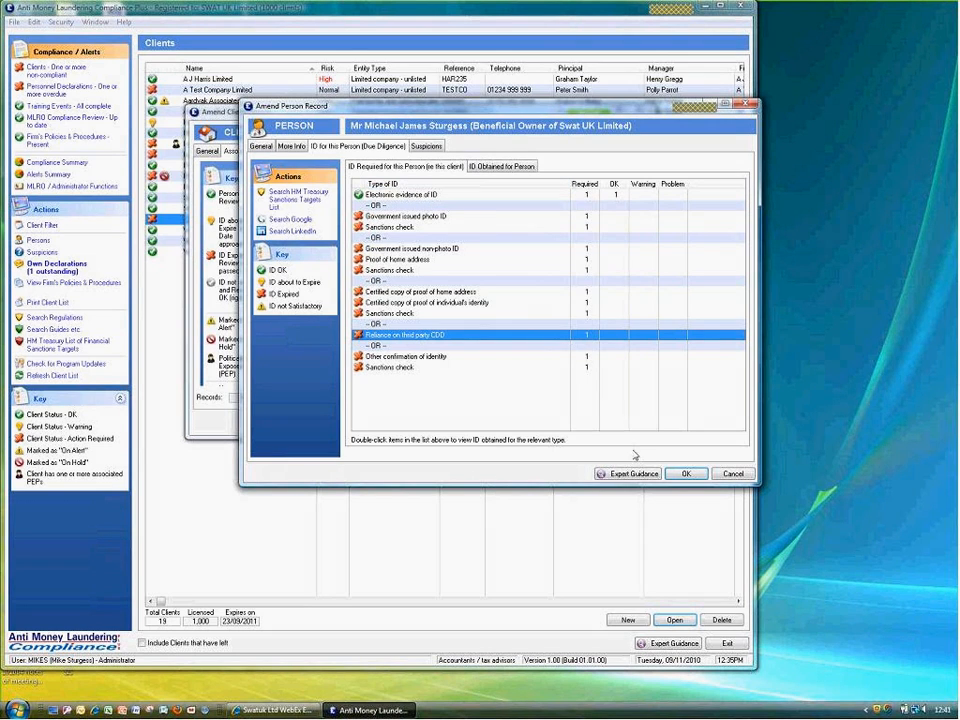
{"action": "left_click", "coordinate": [684, 474]}
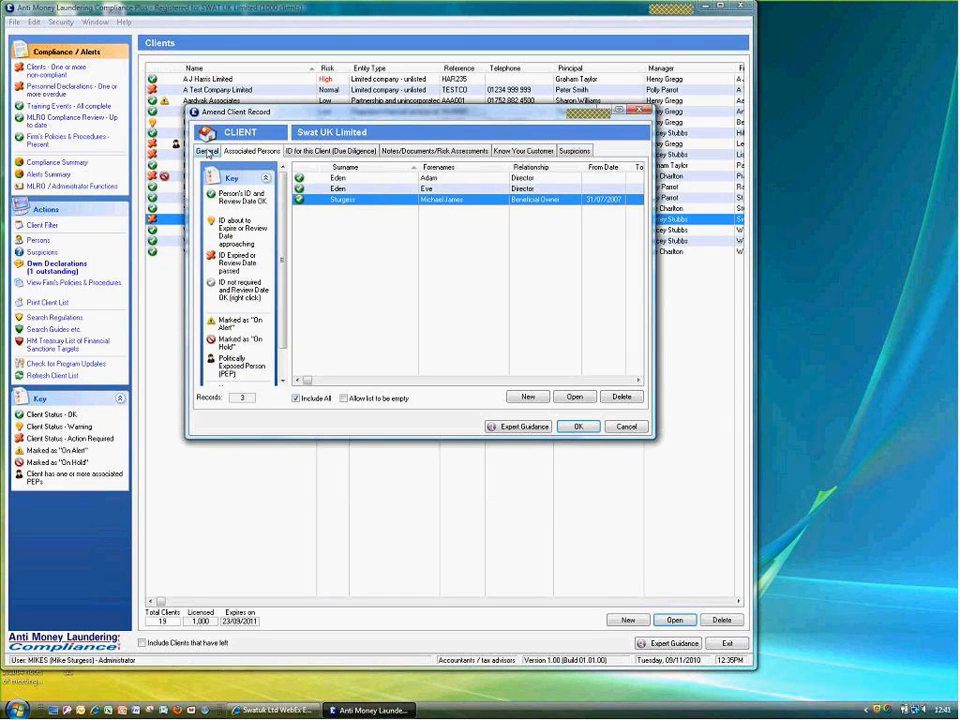
Under General > Know Your Customer, answer 'Other comments / relevant information' Not Applicable and save
{"action": "left_click", "coordinate": [207, 151]}
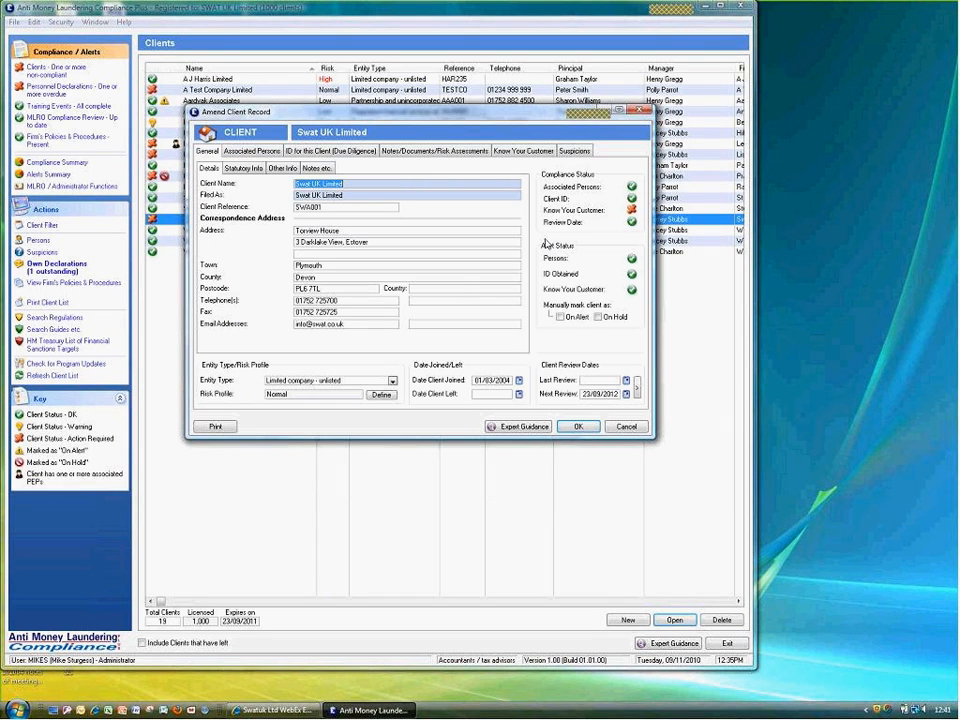
{"action": "left_click", "coordinate": [630, 211]}
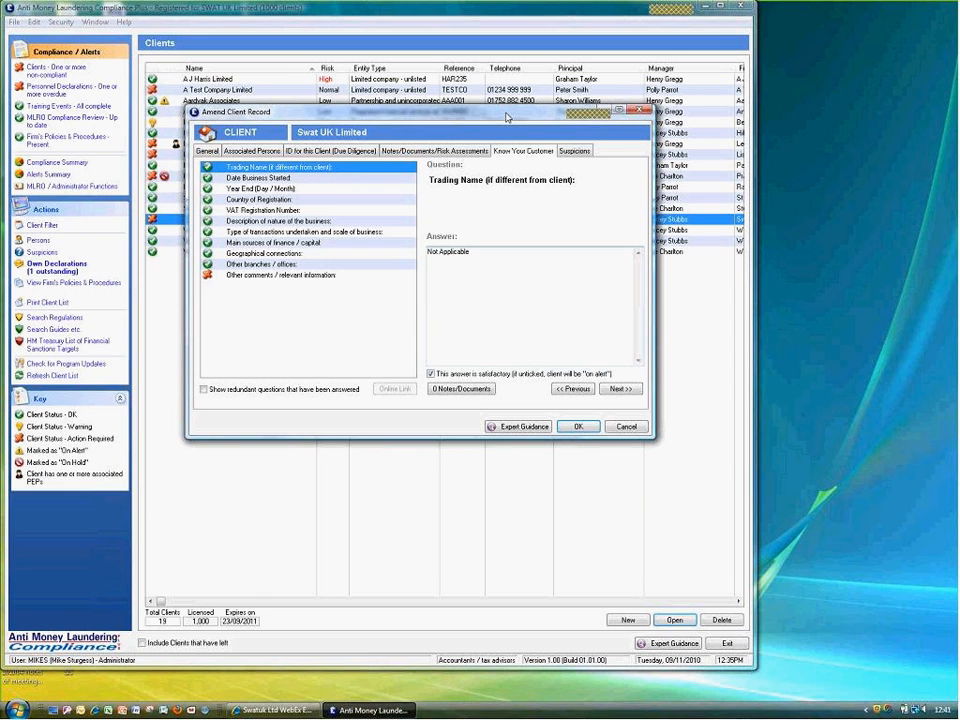
{"action": "left_click_drag", "start_coordinate": [507, 117], "coordinate": [424, 188]}
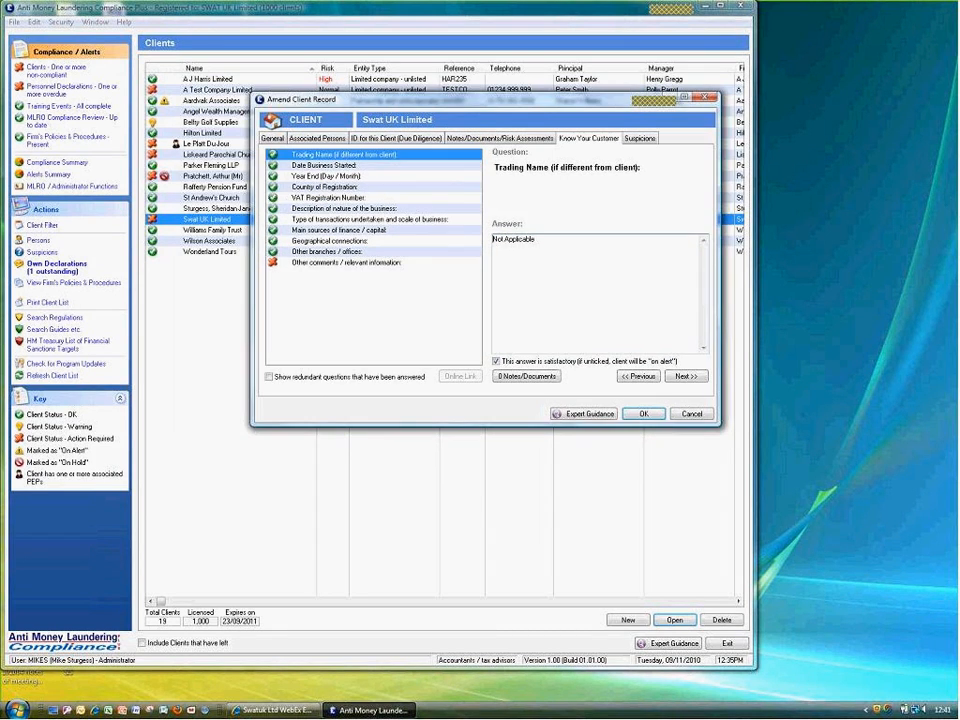
{"action": "left_click", "coordinate": [298, 265]}
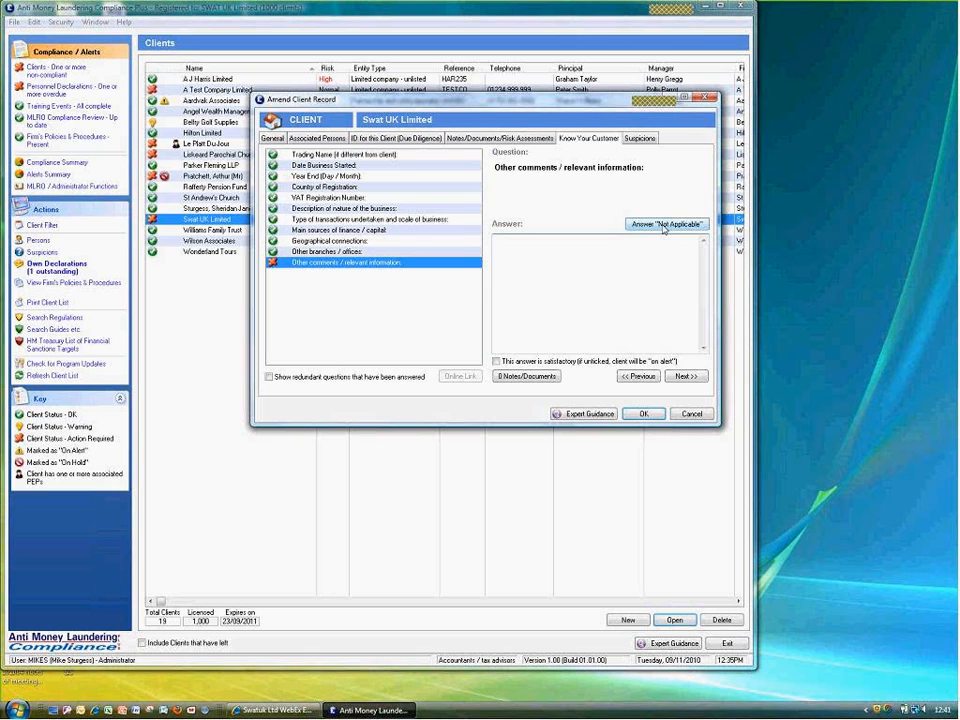
{"action": "left_click", "coordinate": [664, 225]}
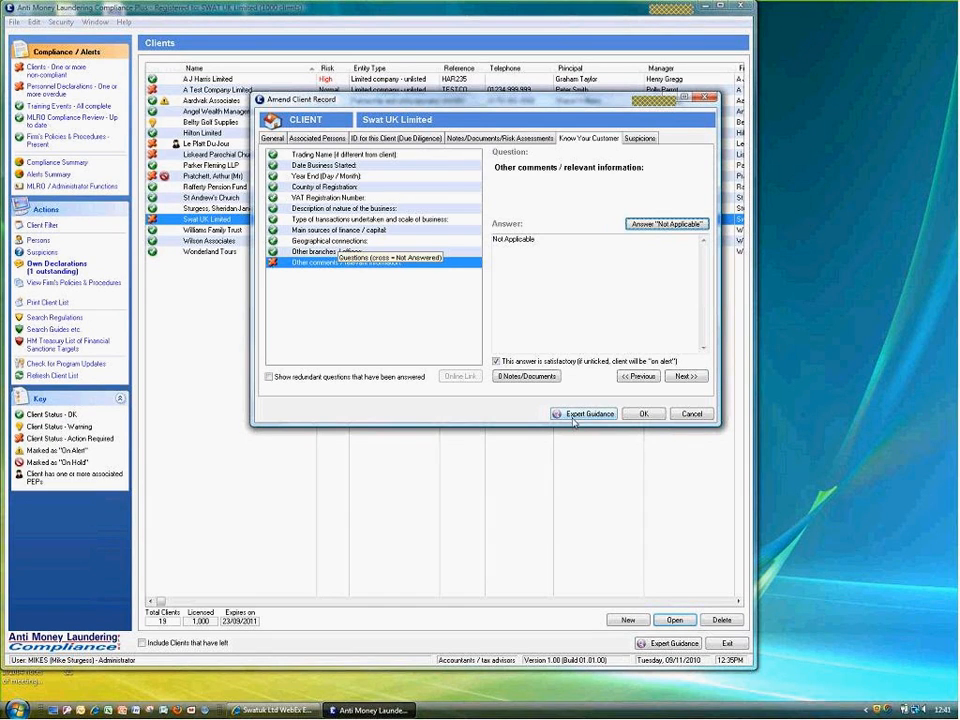
{"action": "left_click", "coordinate": [643, 414]}
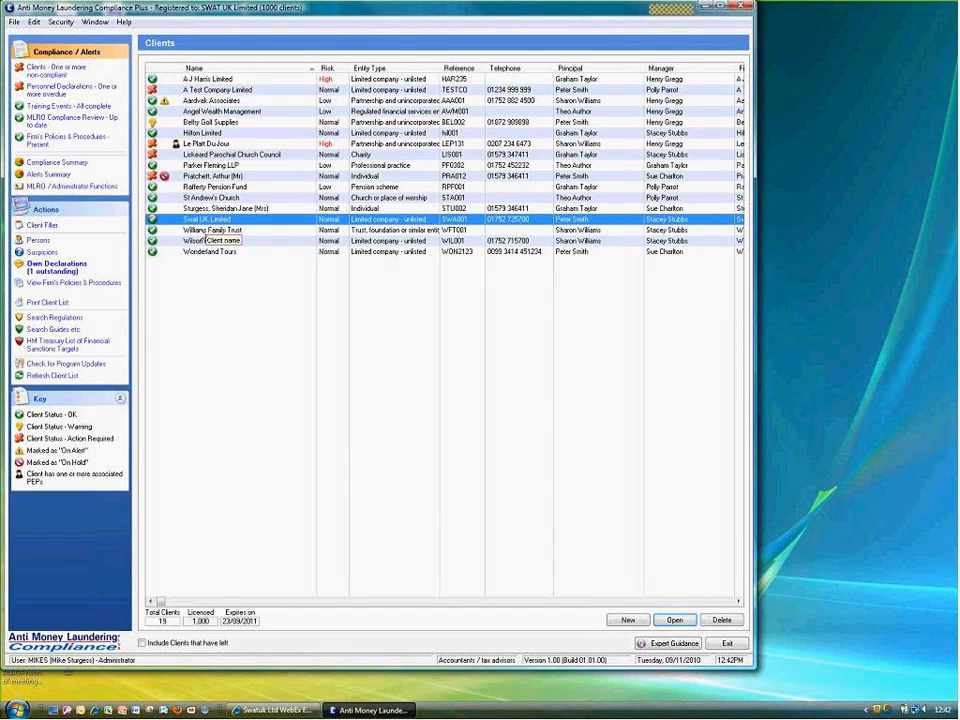
Check Liskeard Parochial Church Council's single trustee shows OK ID, then close the record
{"action": "left_click", "coordinate": [203, 156]}
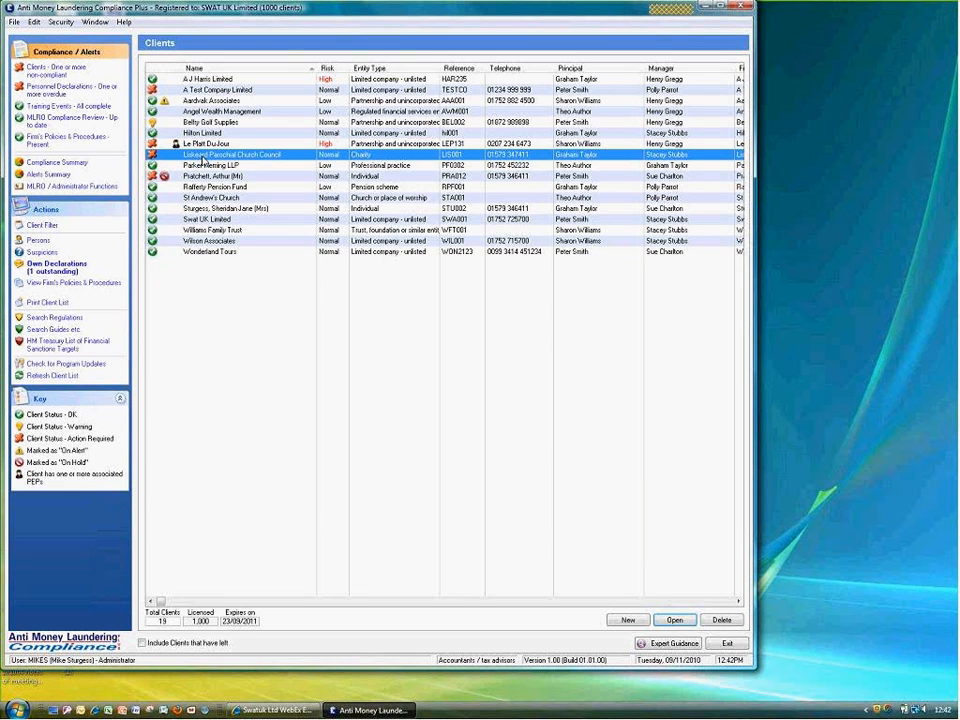
{"action": "double_click", "coordinate": [203, 160]}
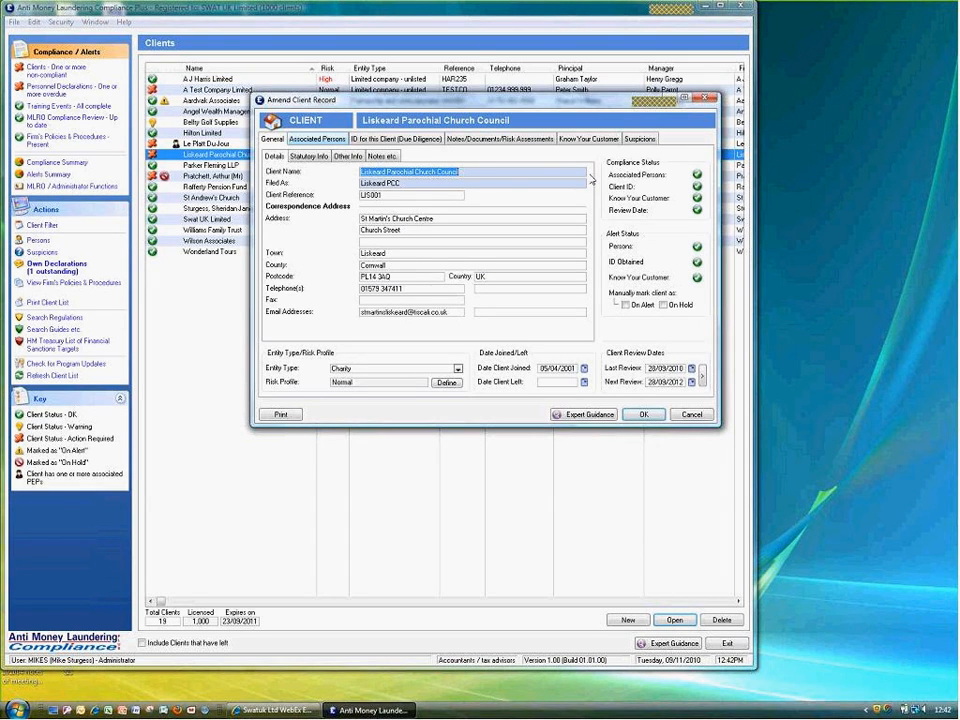
{"action": "left_click", "coordinate": [317, 138]}
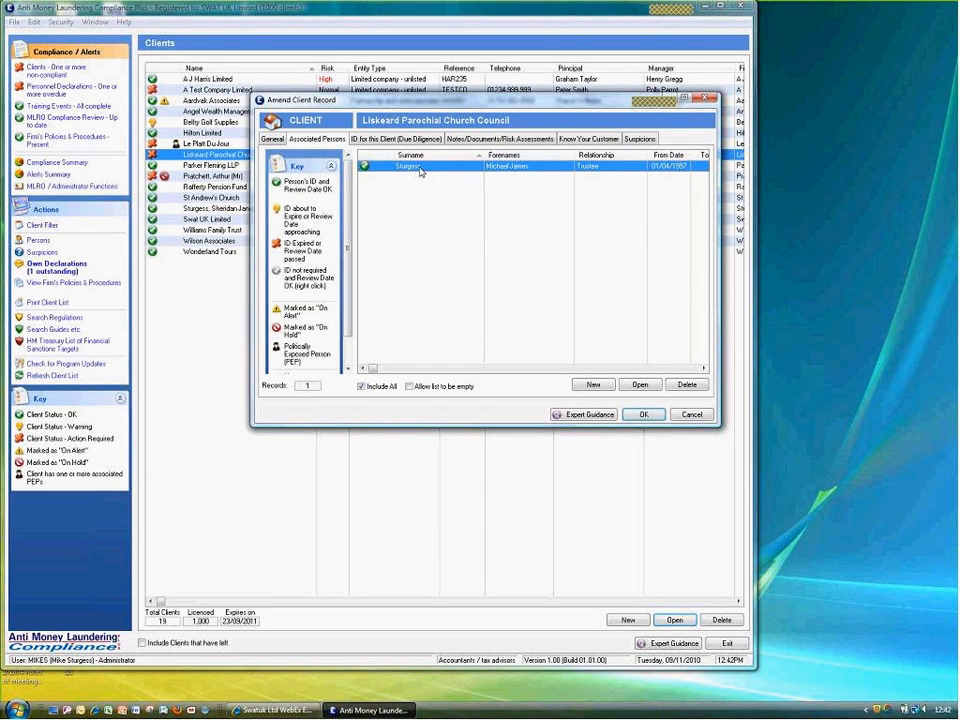
{"action": "left_click", "coordinate": [641, 414]}
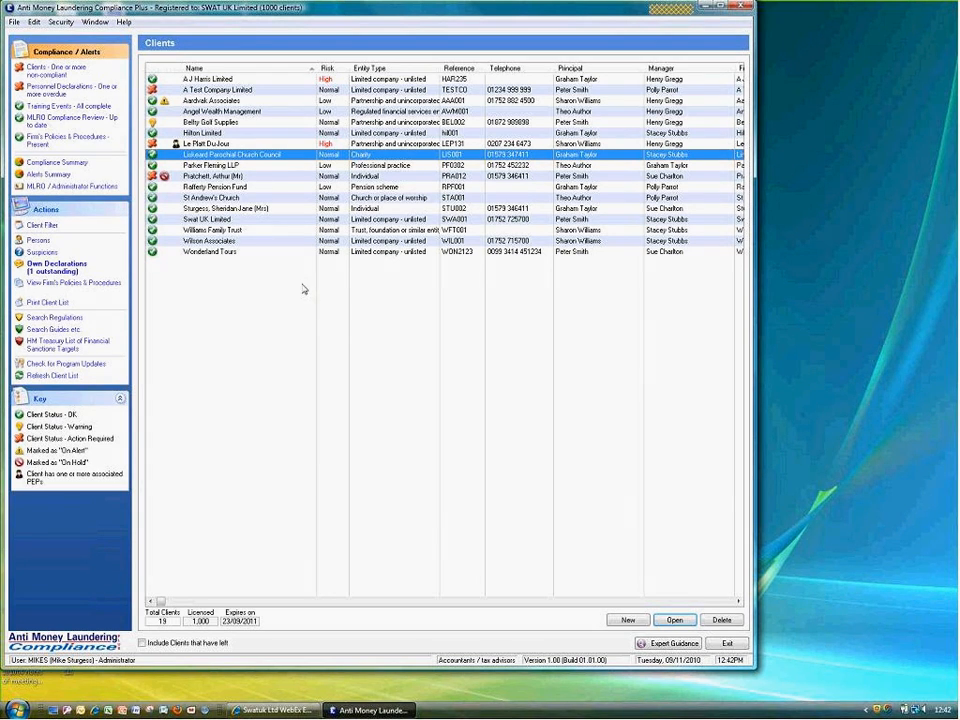
Start a new client of entity type Limited company - unlisted
{"action": "left_click", "coordinate": [627, 621]}
{"action": "left_click_drag", "start_coordinate": [488, 300], "coordinate": [430, 255]}
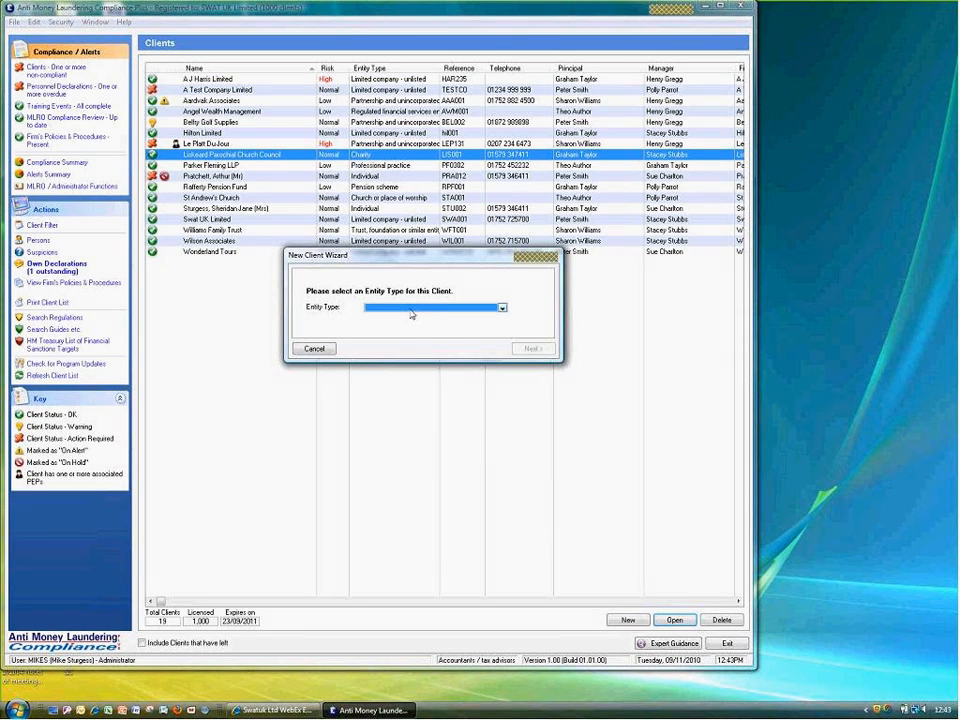
{"action": "left_click", "coordinate": [411, 310]}
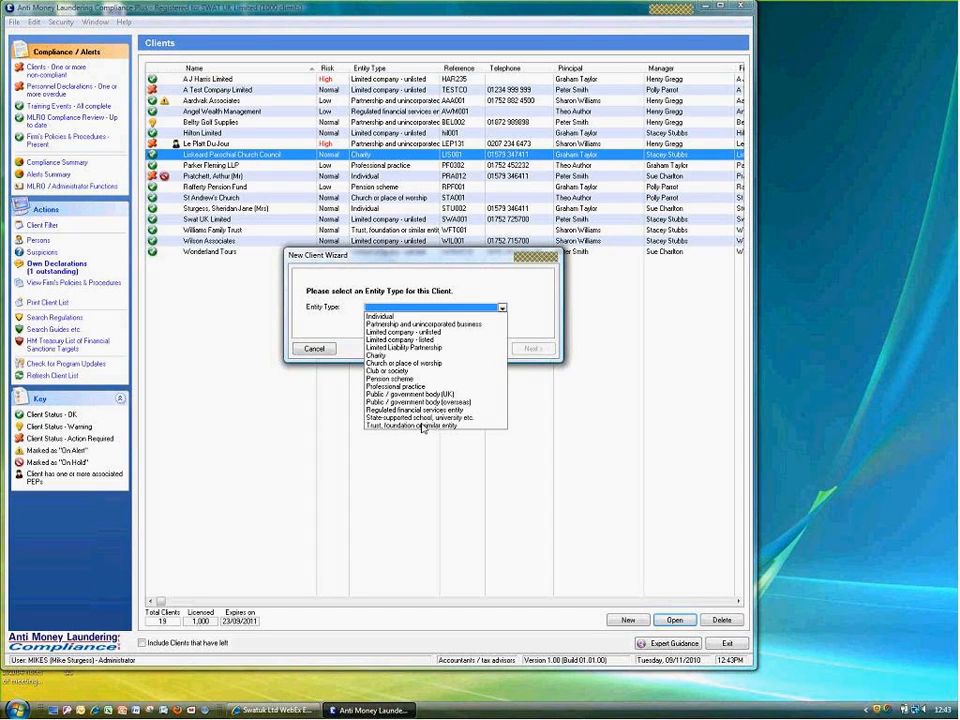
{"action": "left_click", "coordinate": [421, 331]}
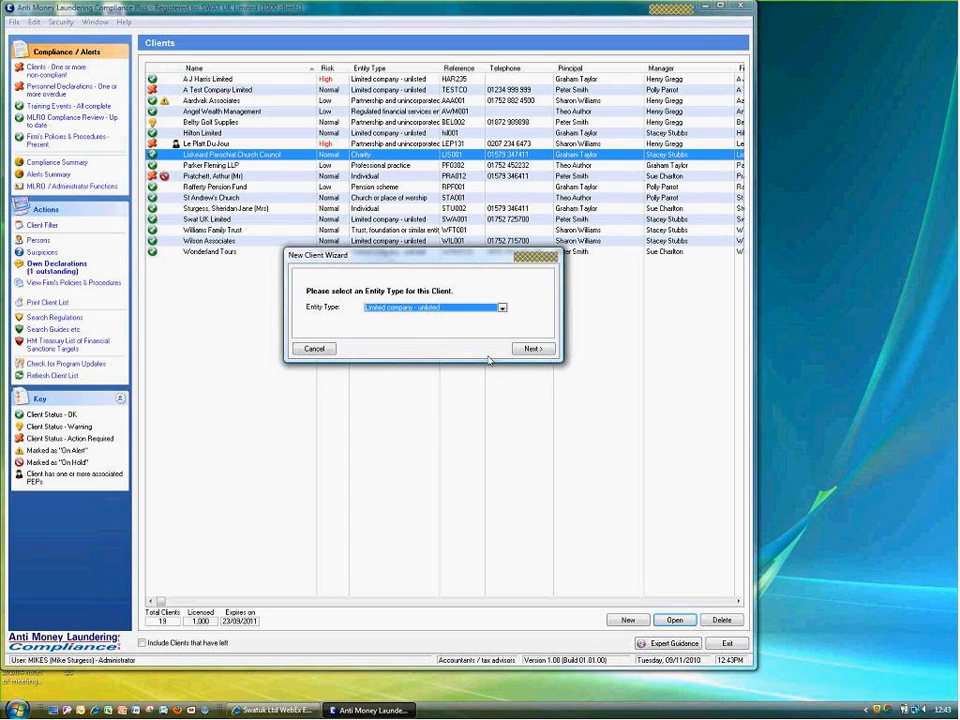
{"action": "left_click", "coordinate": [532, 349]}
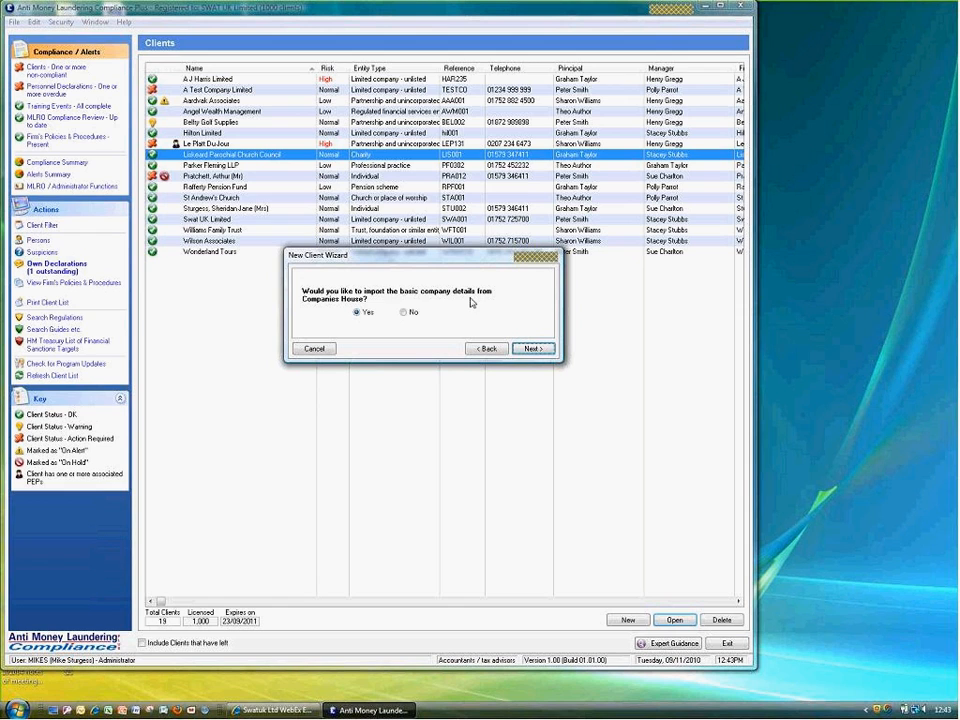
Import Swat Holdings Limited's details from Companies House using registration number 06276353
{"action": "left_click", "coordinate": [530, 349]}
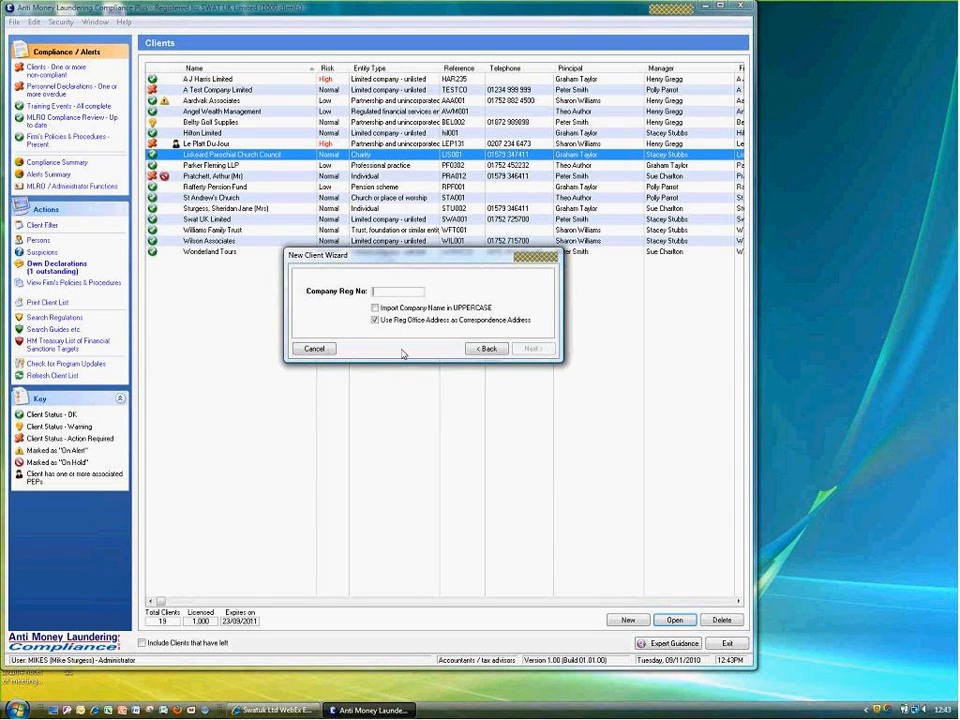
{"action": "type", "text": "06276353"}
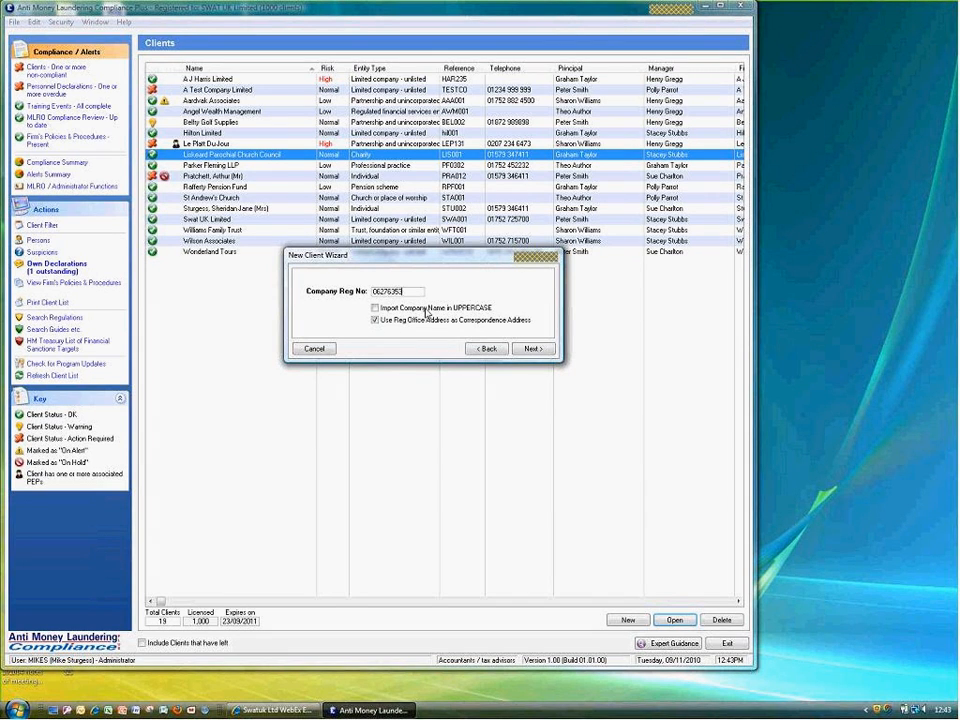
{"action": "left_click", "coordinate": [527, 349]}
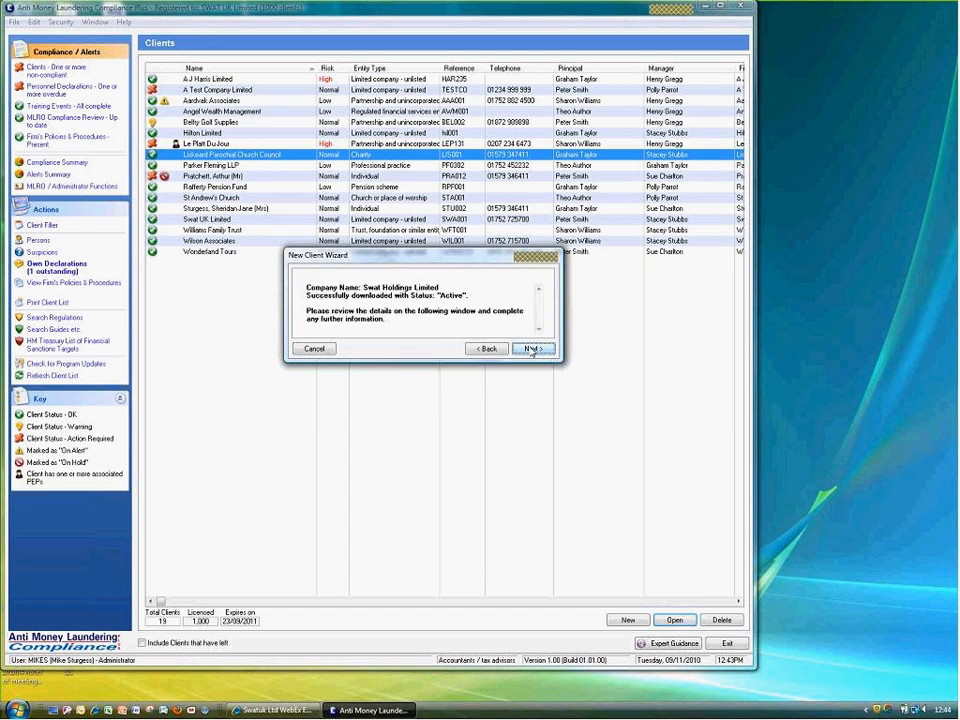
{"action": "left_click", "coordinate": [531, 349]}
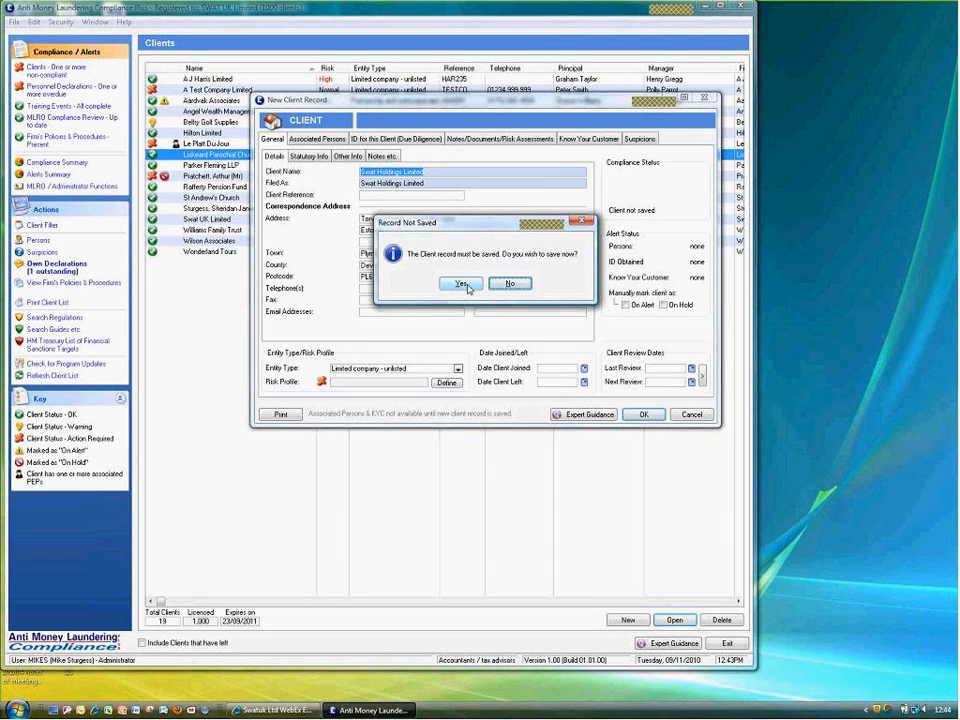
Save the new Swat Holdings Limited record and choose a manual Normal risk profile
{"action": "left_click", "coordinate": [461, 284]}
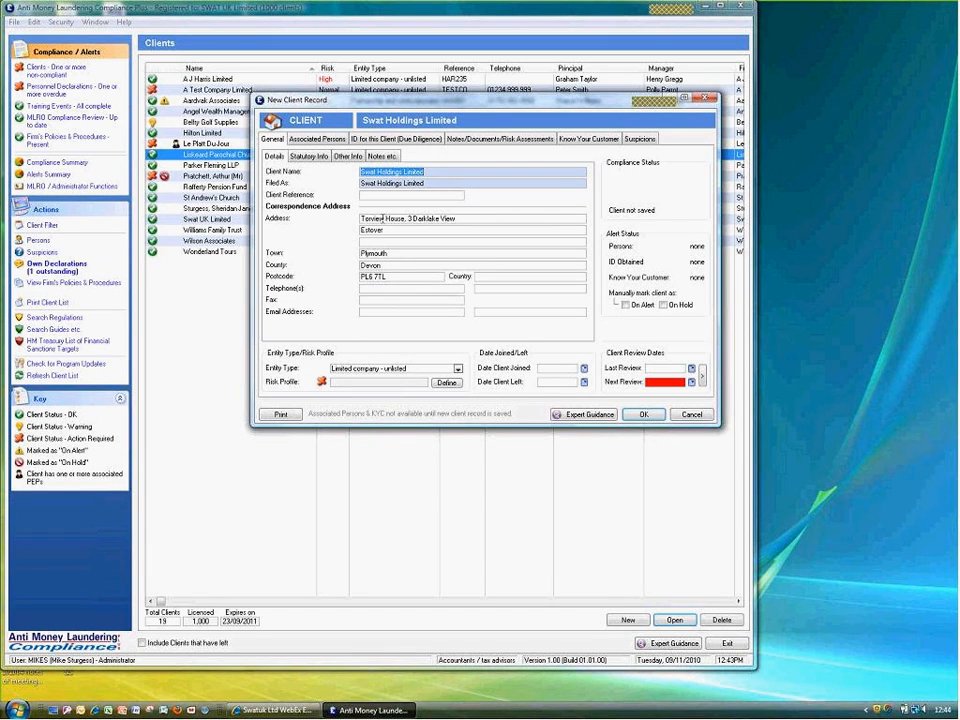
{"action": "left_click", "coordinate": [308, 158]}
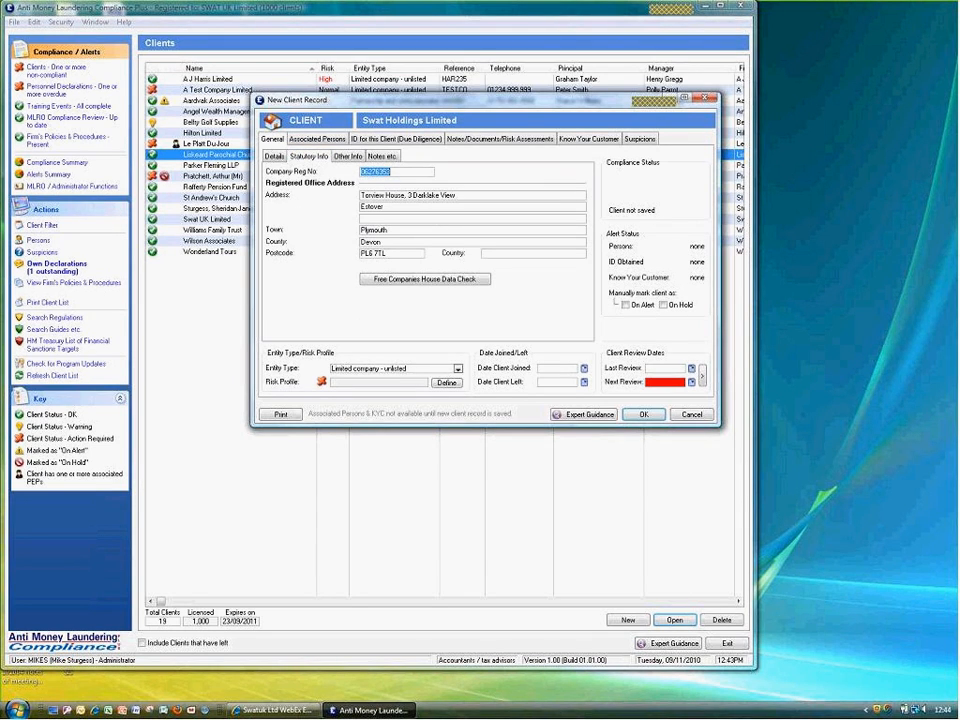
{"action": "left_click", "coordinate": [273, 157]}
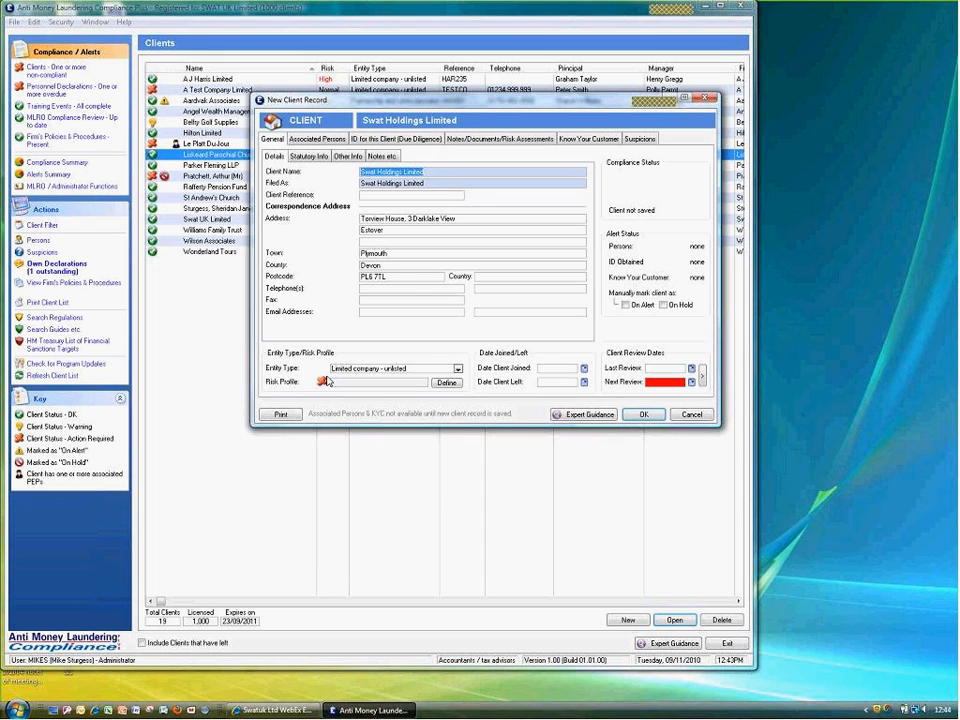
{"action": "left_click", "coordinate": [447, 384]}
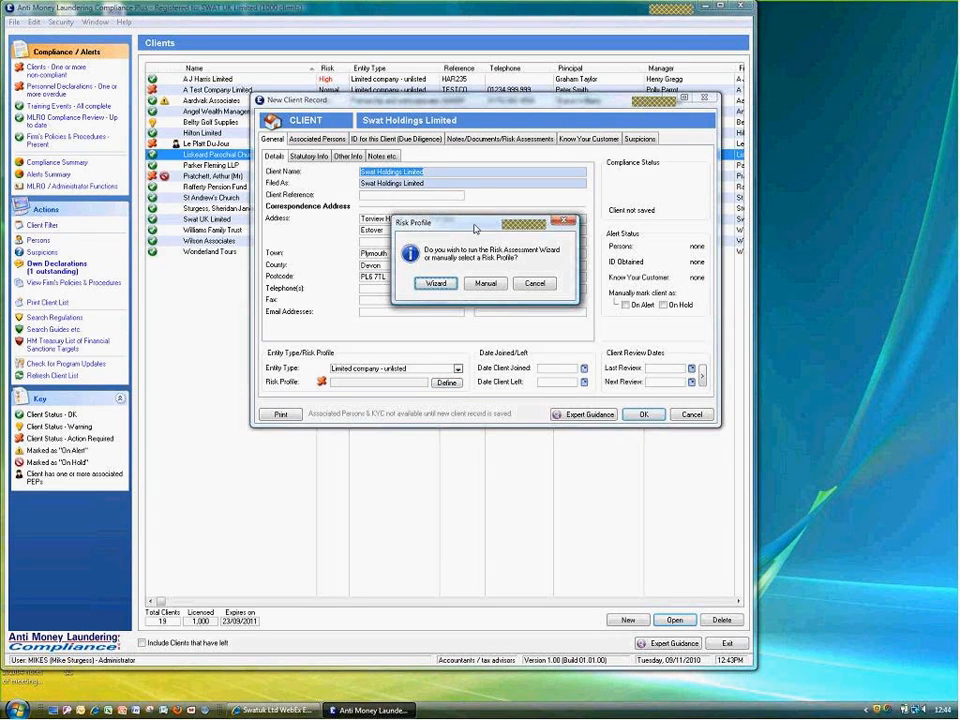
{"action": "left_click_drag", "start_coordinate": [476, 228], "coordinate": [380, 193]}
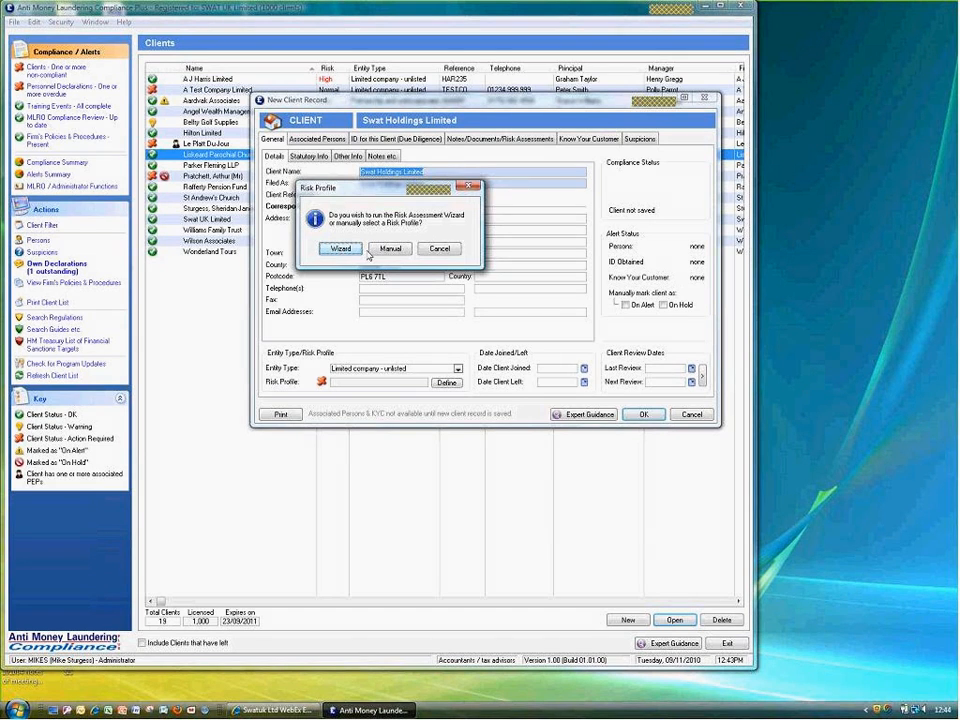
{"action": "left_click", "coordinate": [391, 249]}
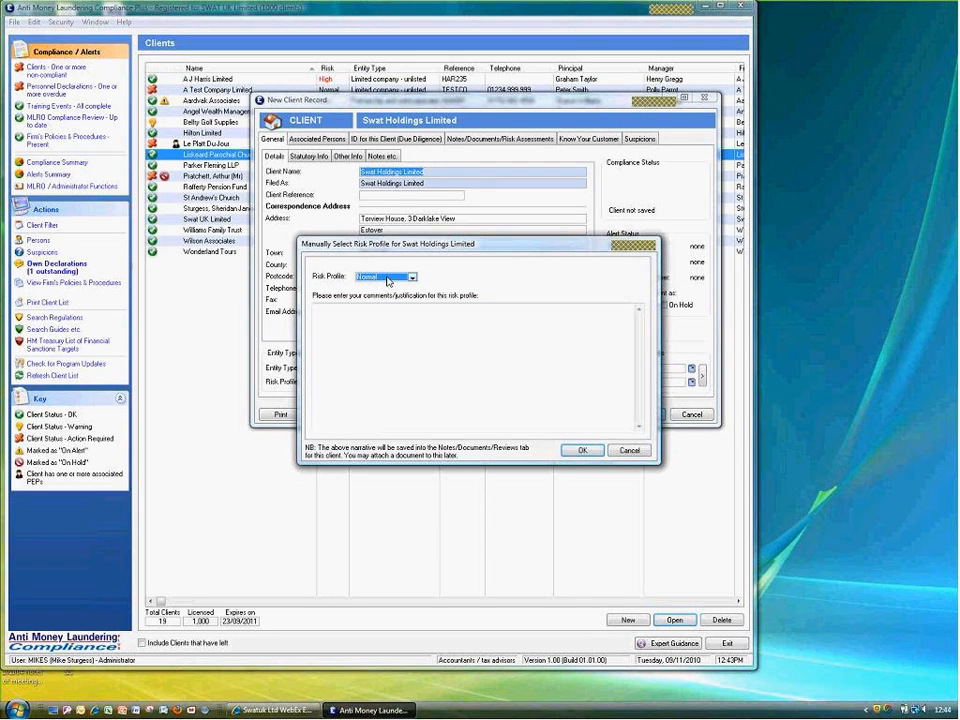
Accept the Normal risk profile and set review dates 09/11/2010 to 09/11/2012, two years apart
{"action": "left_click", "coordinate": [582, 450]}
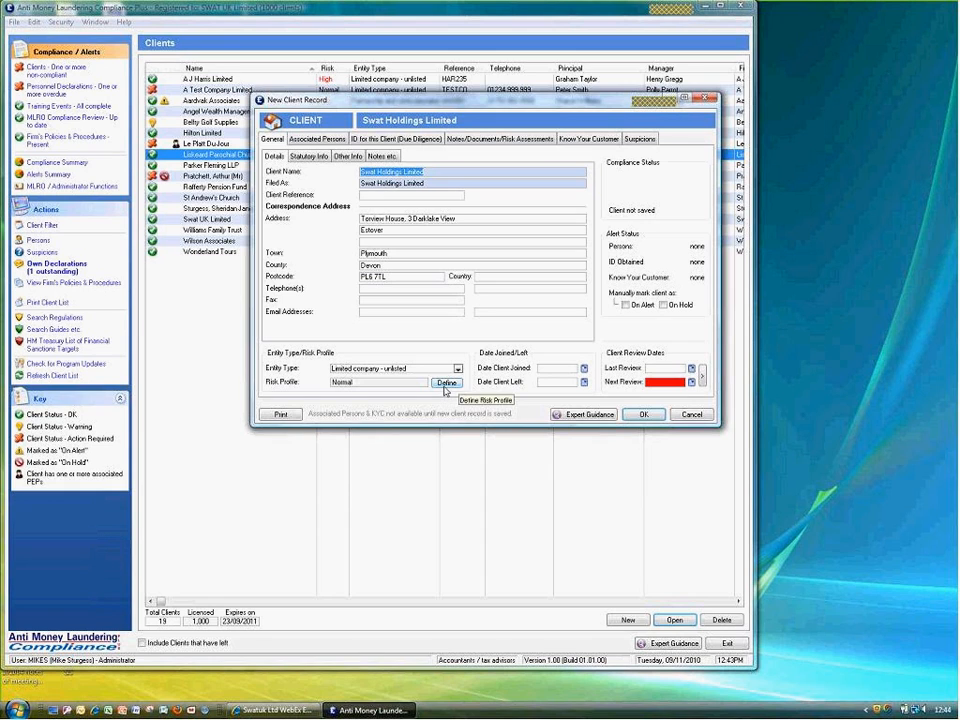
{"action": "left_click", "coordinate": [703, 376]}
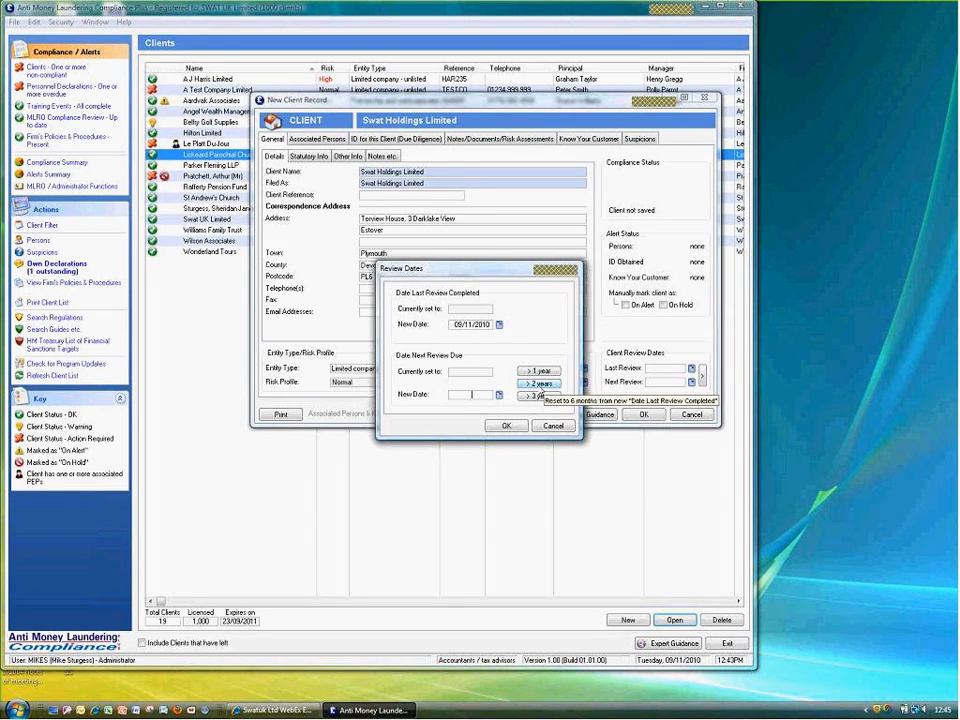
{"action": "left_click", "coordinate": [541, 386]}
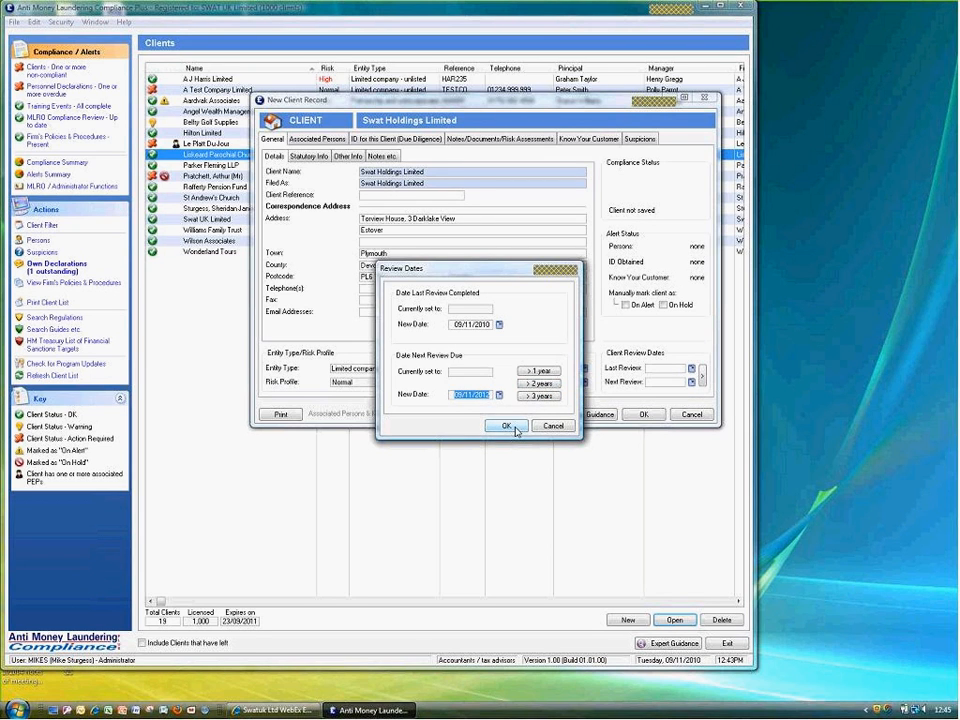
{"action": "left_click", "coordinate": [515, 430]}
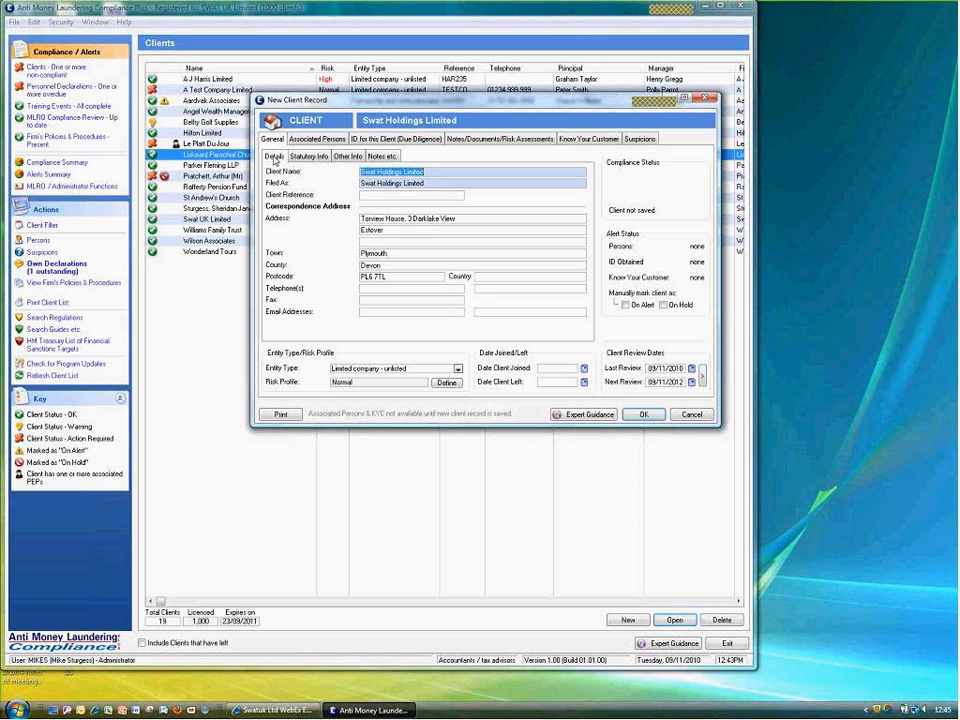
{"action": "left_click", "coordinate": [386, 140]}
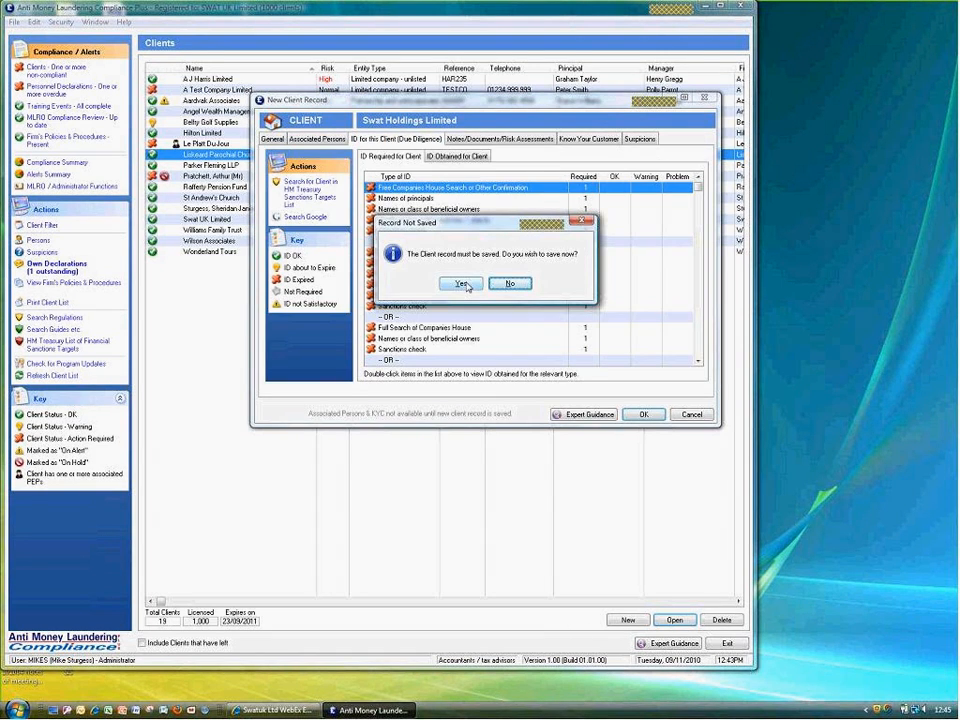
Save the Swat Holdings Limited record and begin a Full Search of Companies House ID
{"action": "left_click", "coordinate": [462, 284]}
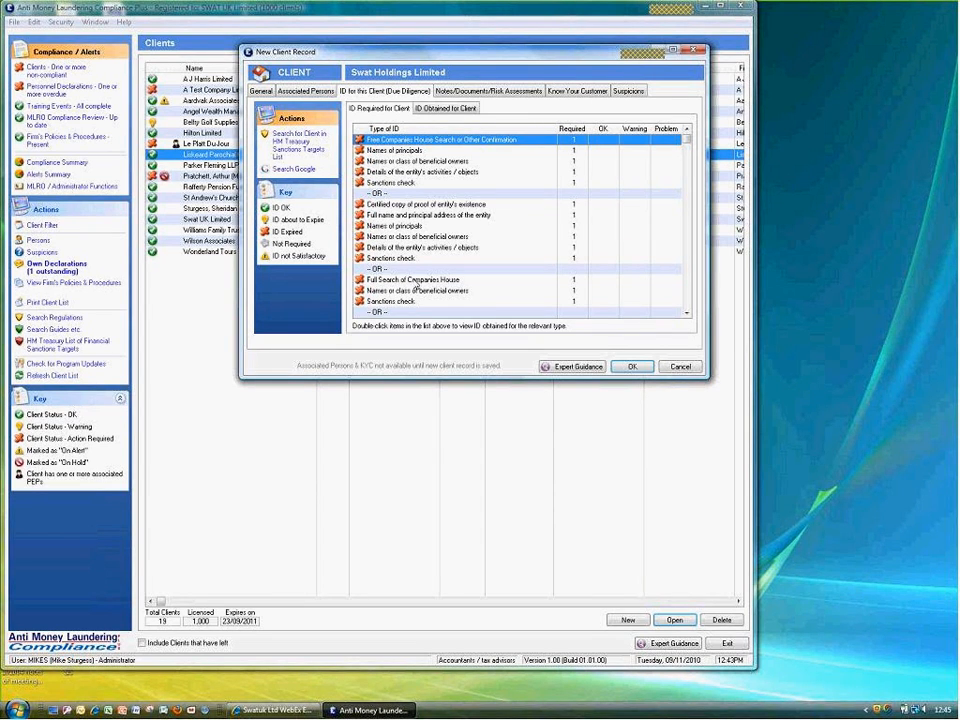
{"action": "double_click", "coordinate": [416, 286]}
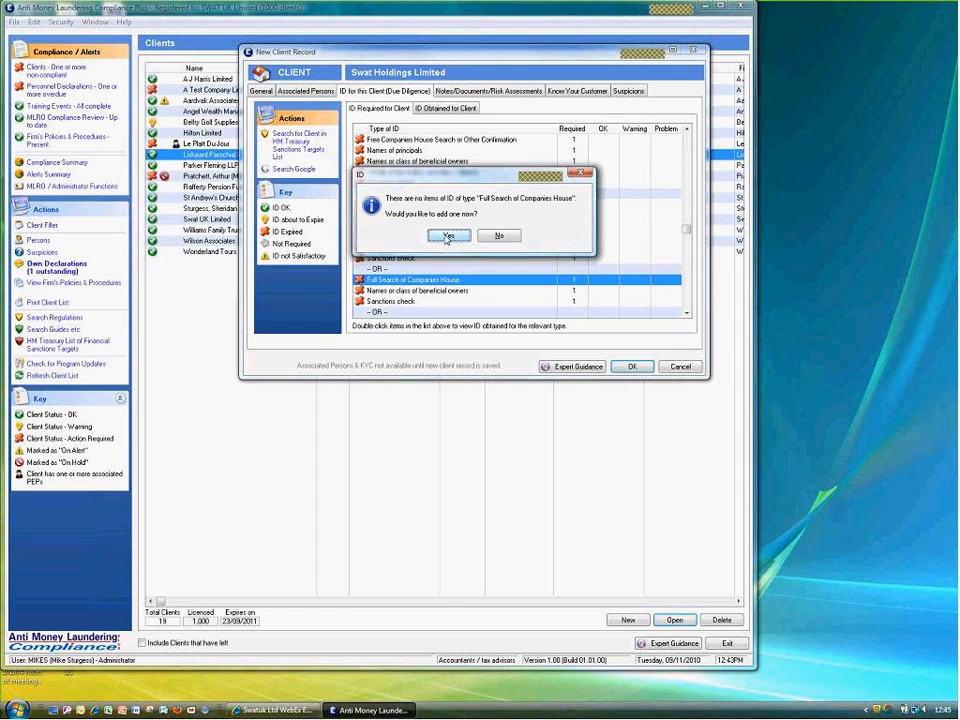
Attach the company search PDF described as 'Companies Search' and mark the Companies House ID satisfactory
{"action": "left_click", "coordinate": [447, 236]}
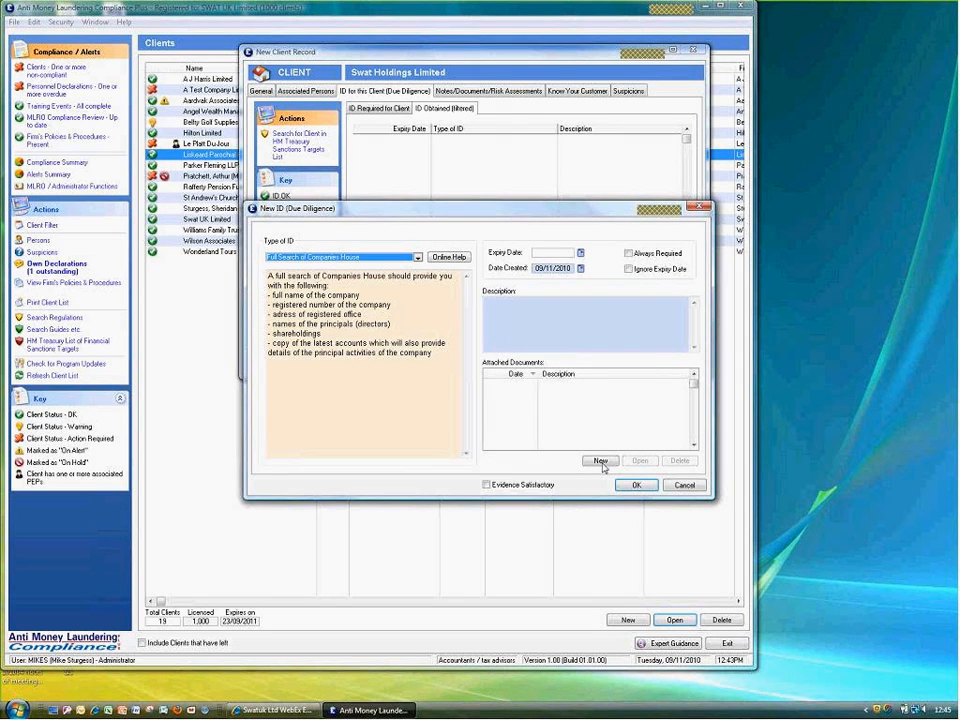
{"action": "left_click", "coordinate": [600, 461]}
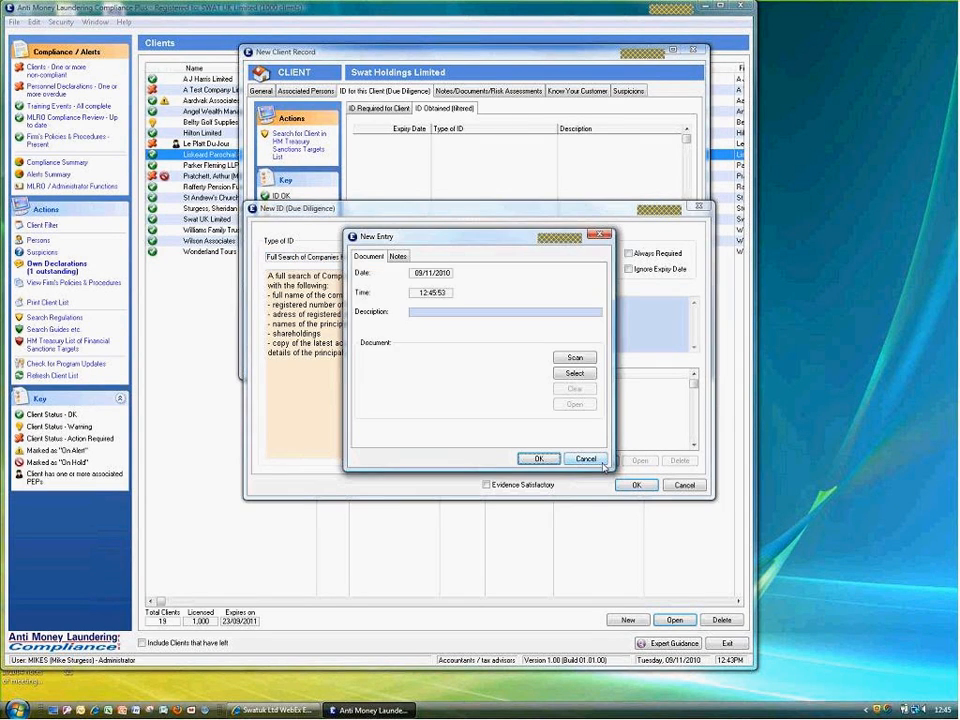
{"action": "left_click", "coordinate": [578, 376]}
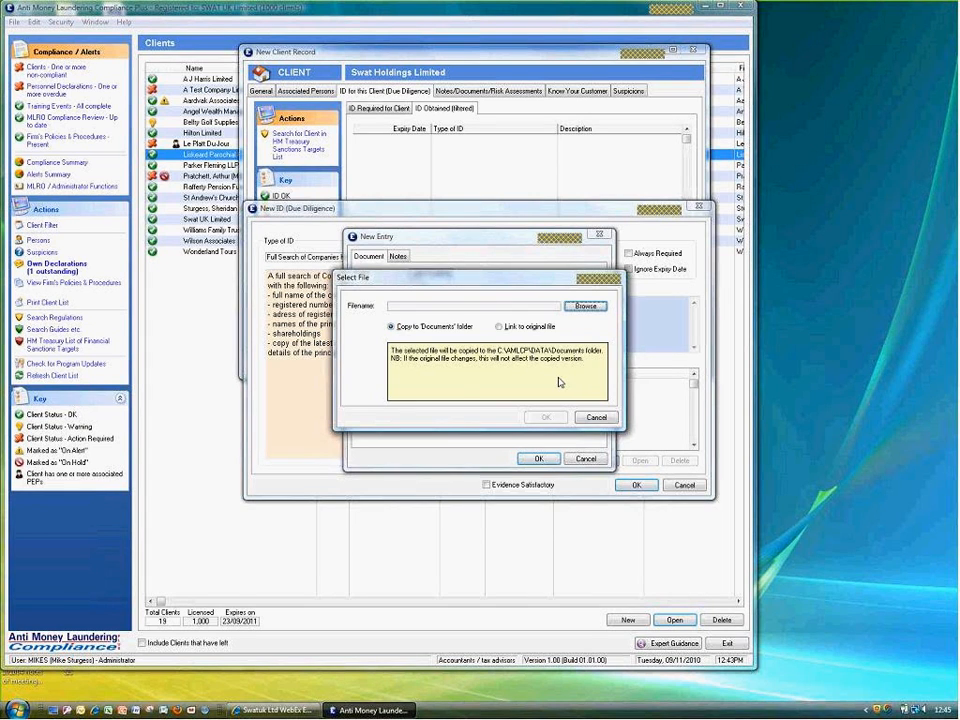
{"action": "left_click", "coordinate": [585, 306]}
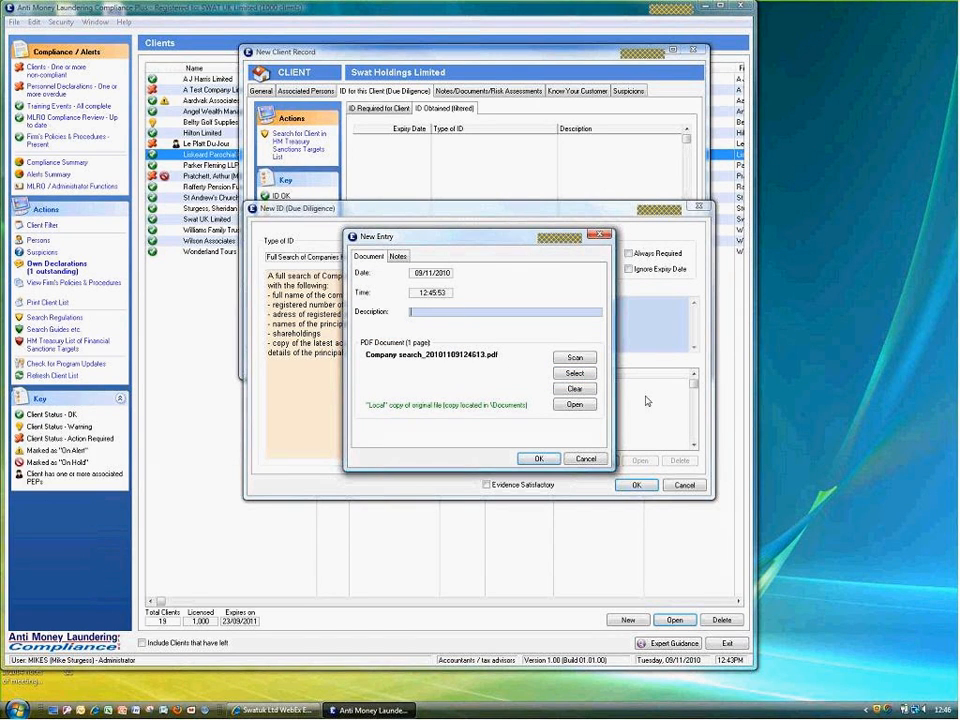
{"action": "type", "text": "Companies Search"}
{"action": "left_click", "coordinate": [533, 460]}
{"action": "left_click_drag", "start_coordinate": [474, 310], "coordinate": [434, 373]}
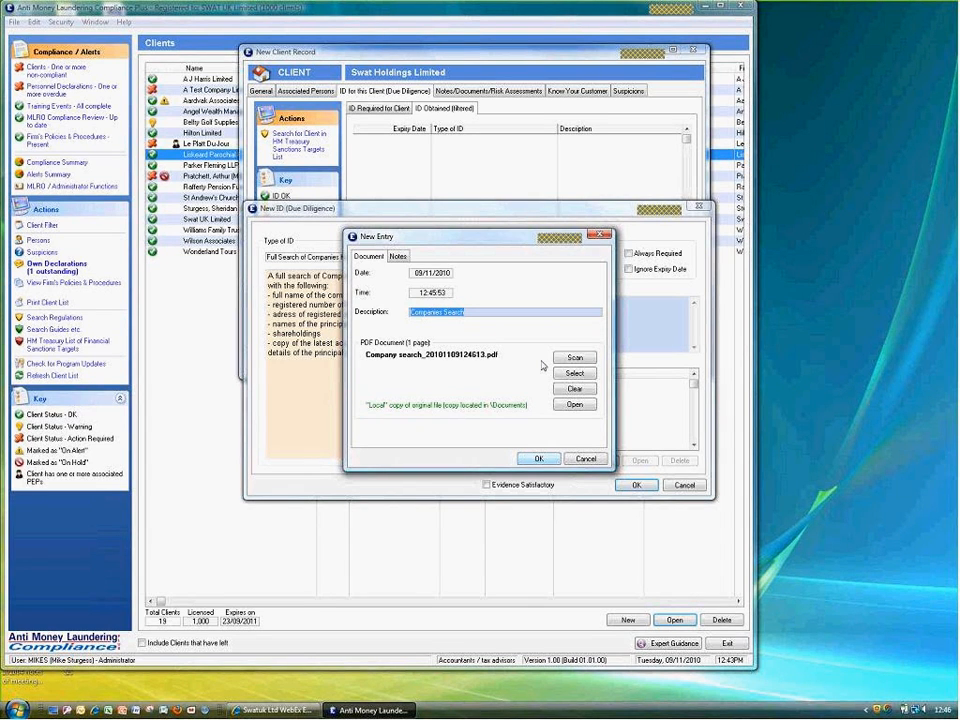
{"action": "left_click", "coordinate": [539, 458]}
{"action": "left_click", "coordinate": [499, 486]}
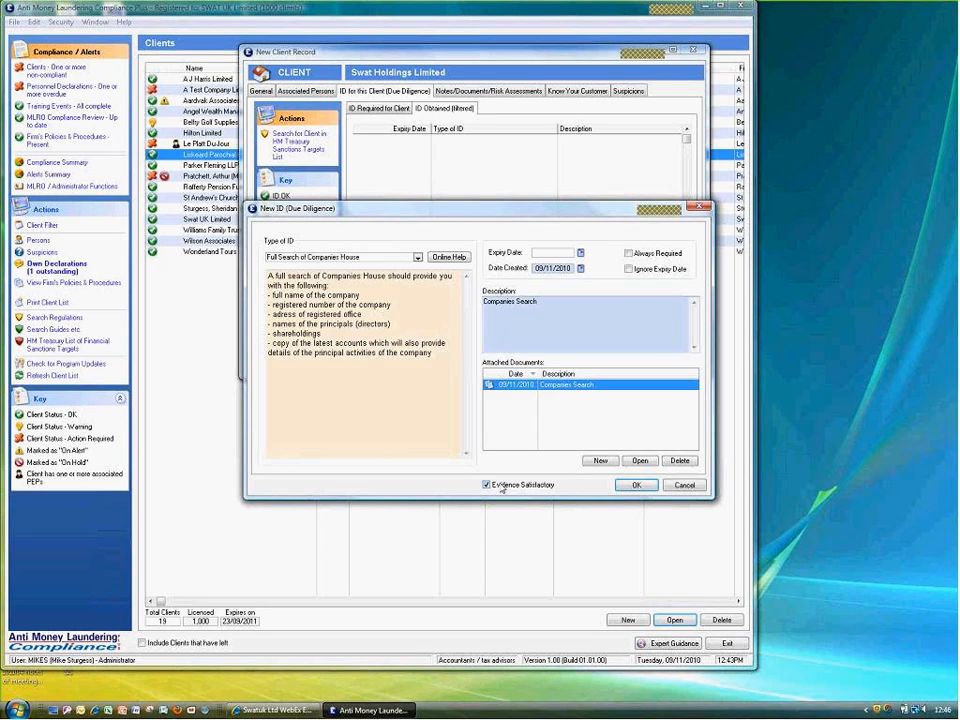
{"action": "key", "text": "Return"}
{"action": "left_click", "coordinate": [498, 376]}
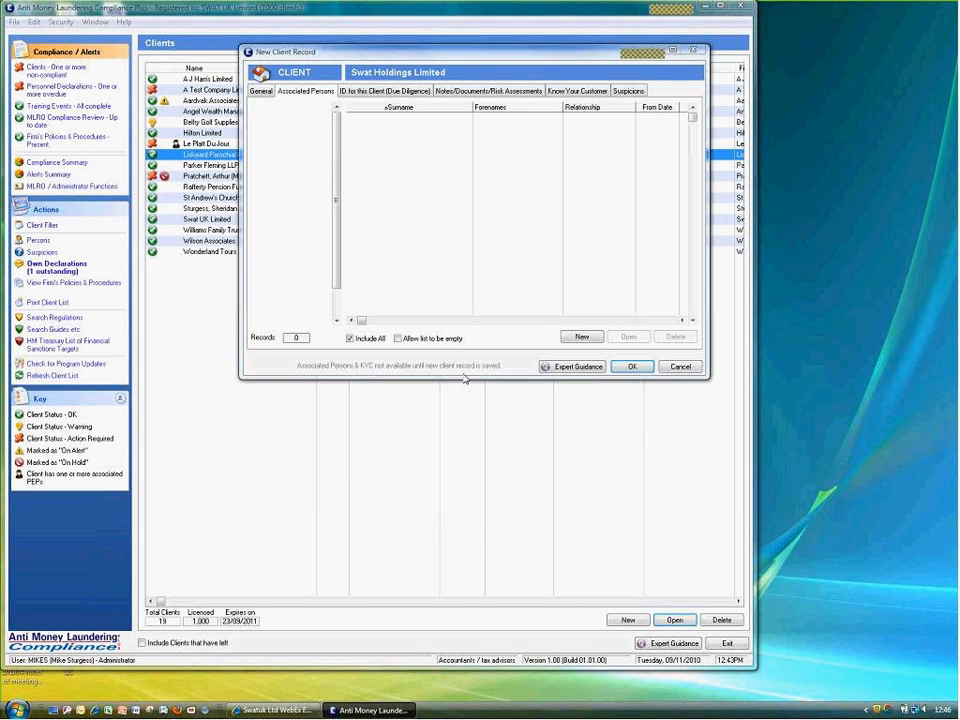
Go back to the required ID types and start a Names or class of beneficial owners ID
{"action": "left_click", "coordinate": [385, 91]}
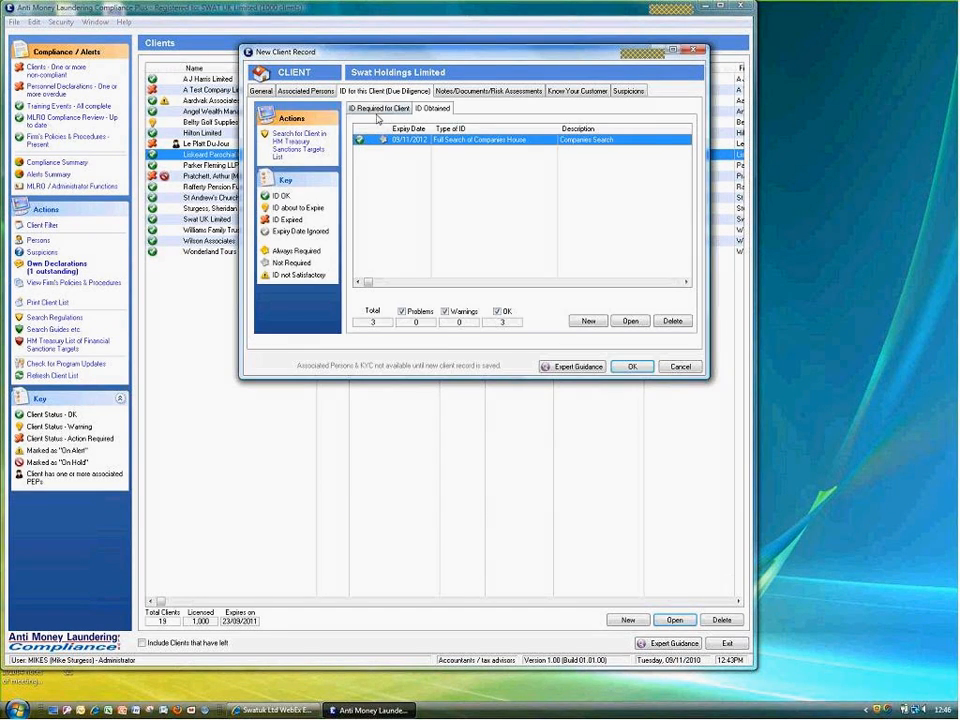
{"action": "left_click", "coordinate": [375, 109]}
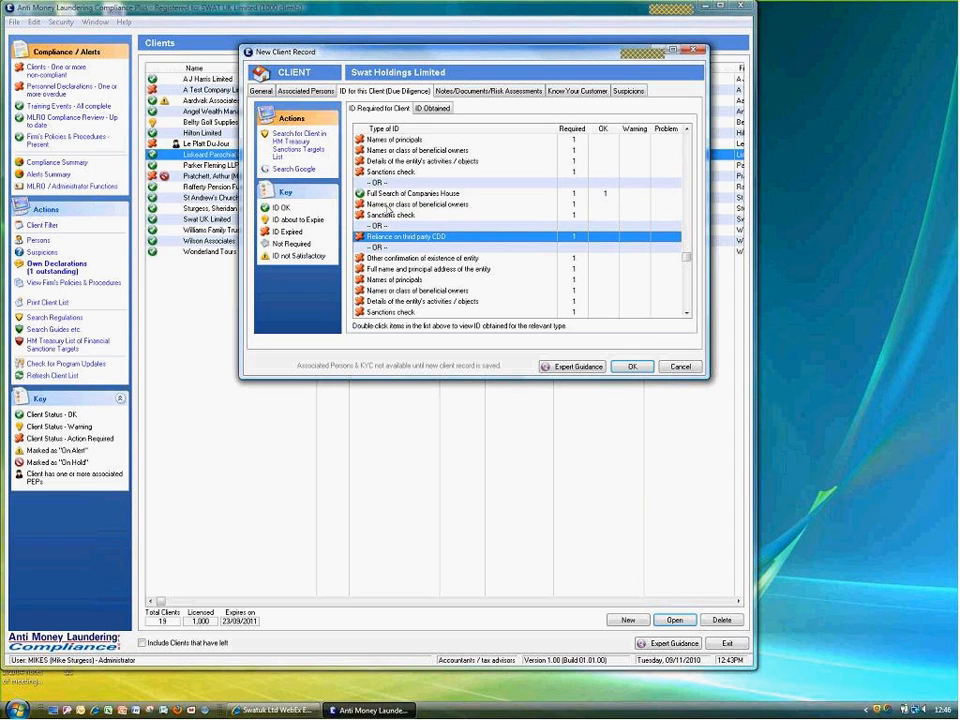
{"action": "double_click", "coordinate": [386, 206]}
{"action": "left_click", "coordinate": [441, 237]}
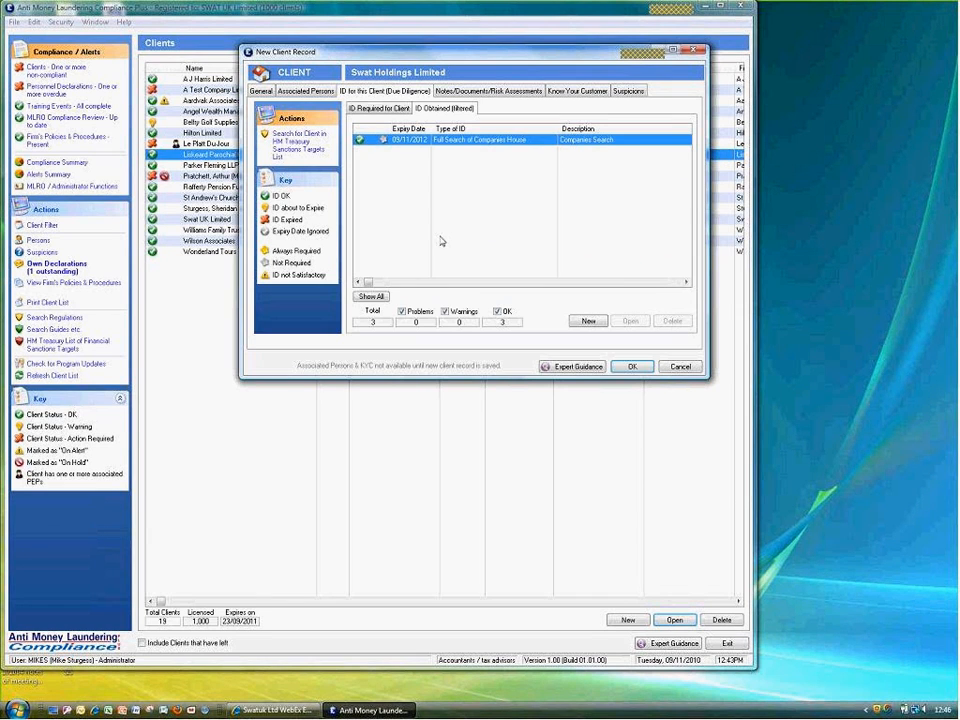
Enter both beneficial owners' names, mark the evidence satisfactory, and set a 24-month expiry
{"action": "key", "text": "Tab"}
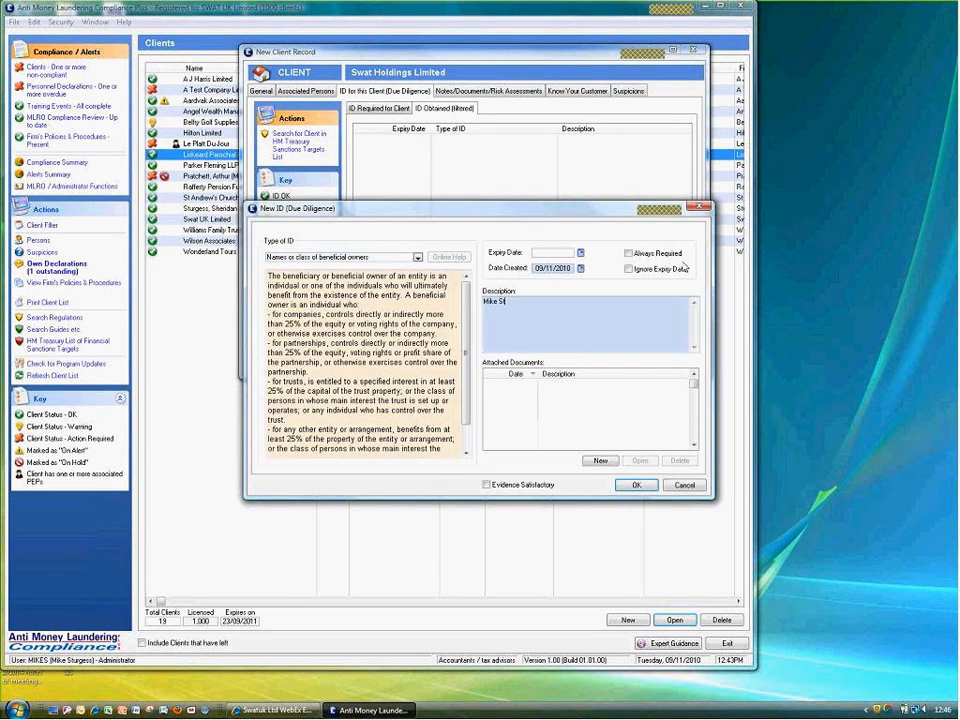
{"action": "key", "text": "Return"}
{"action": "left_click", "coordinate": [504, 487]}
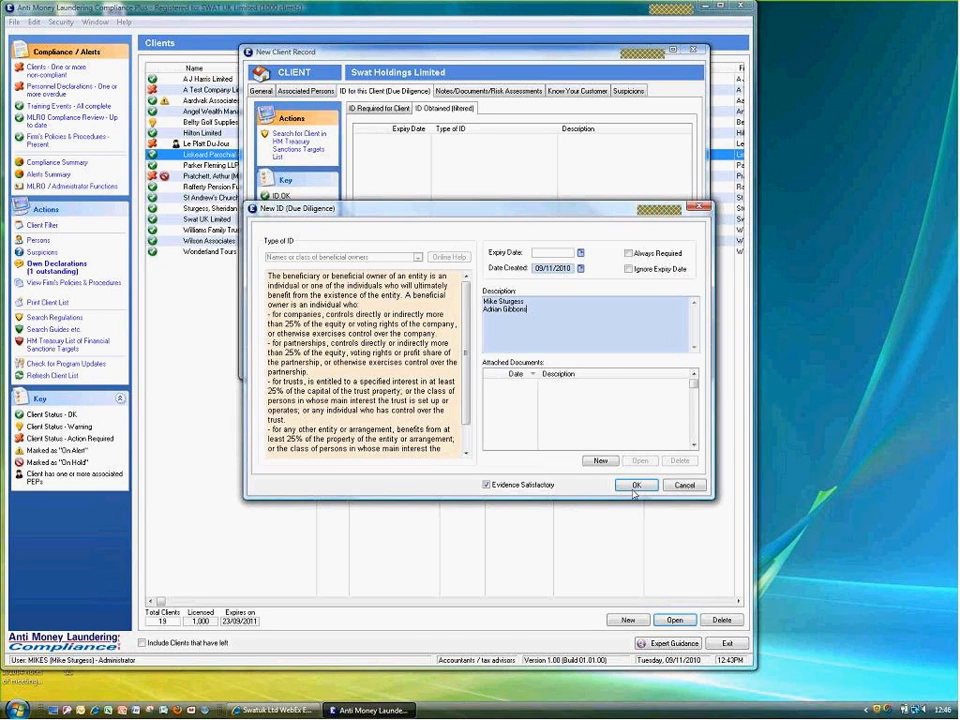
{"action": "left_click", "coordinate": [634, 487]}
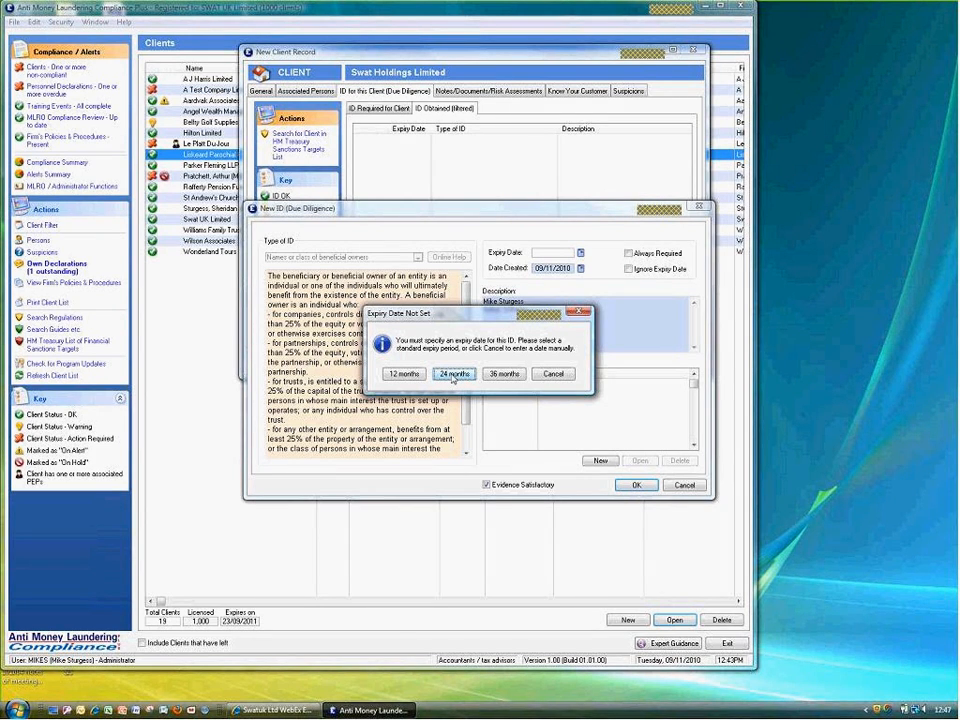
{"action": "left_click", "coordinate": [453, 374]}
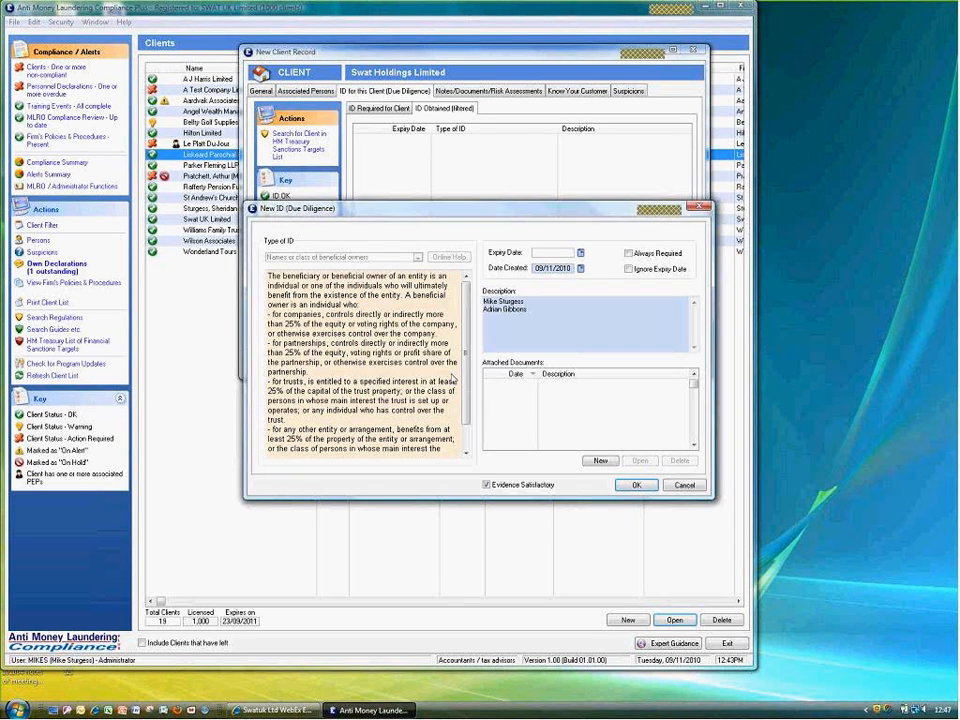
{"action": "left_click", "coordinate": [385, 109]}
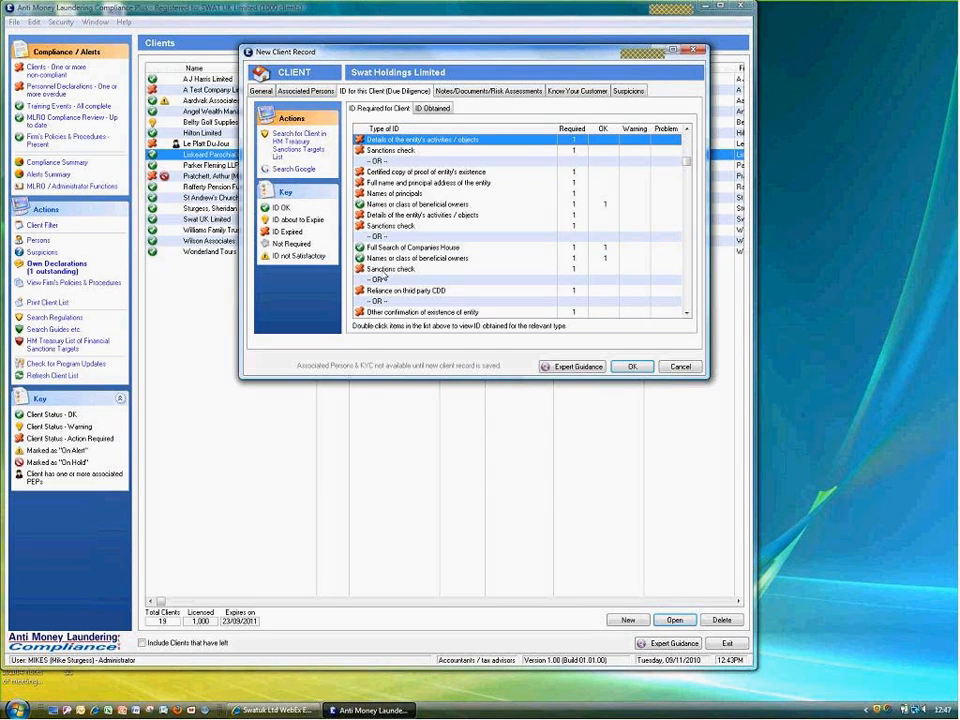
Start a Sanctions check ID and download HM Treasury's consolidated sanctions list PDF
{"action": "double_click", "coordinate": [384, 270]}
{"action": "left_click", "coordinate": [452, 237]}
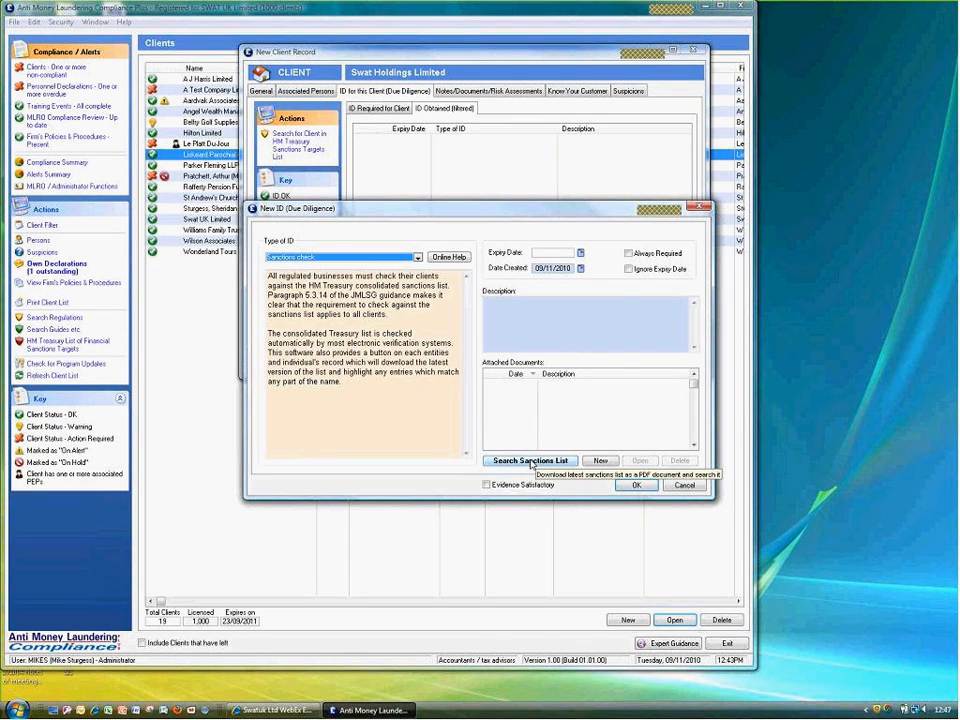
{"action": "left_click", "coordinate": [531, 462]}
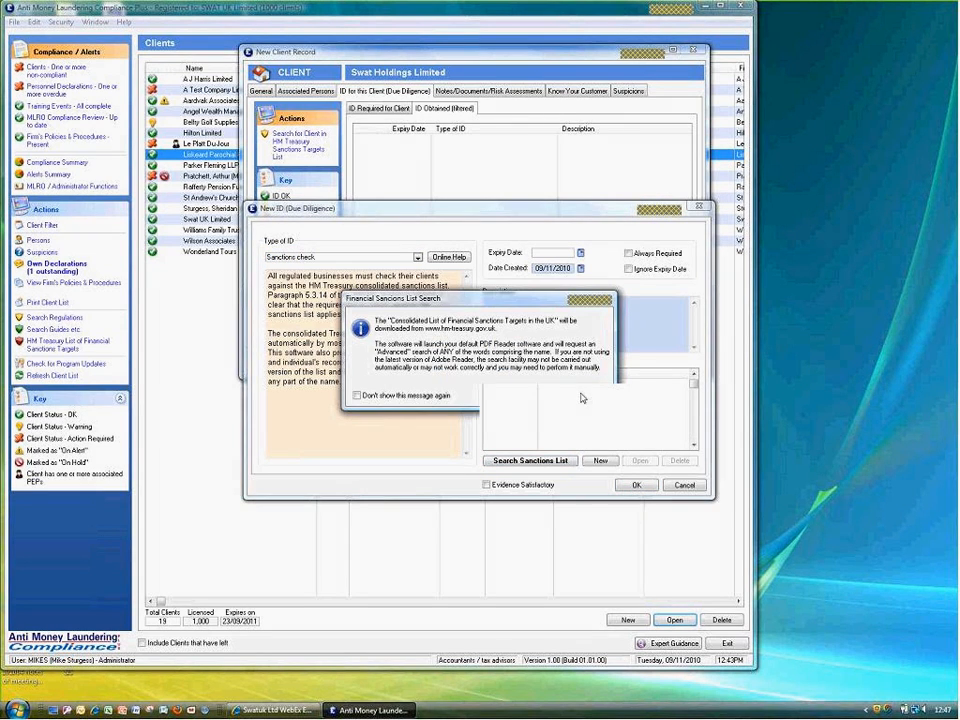
{"action": "left_click", "coordinate": [580, 394]}
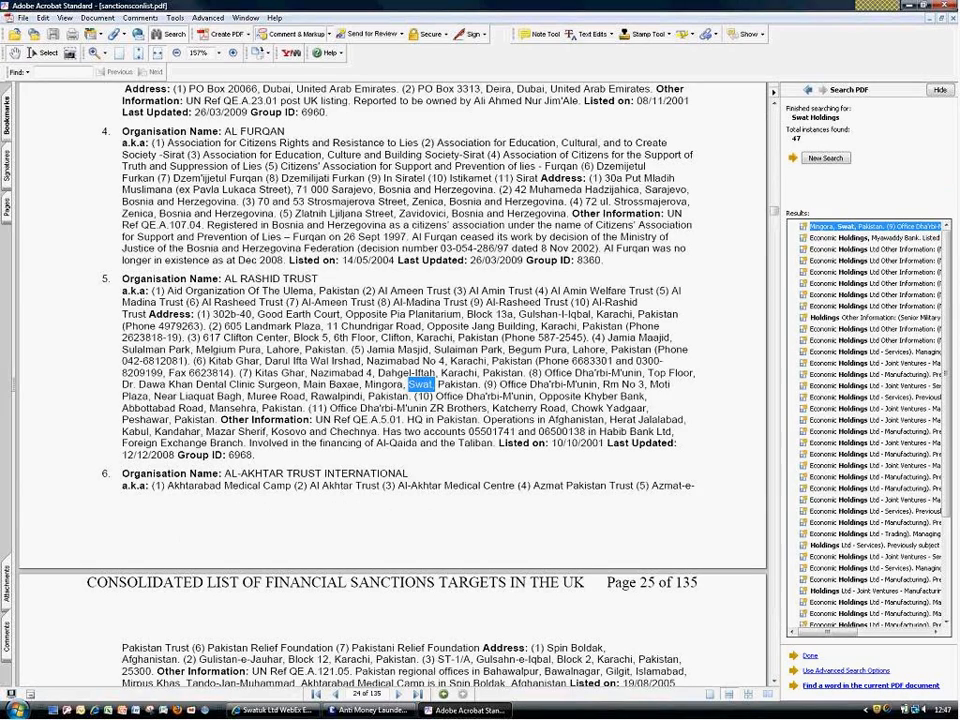
Review the Swat Holdings matches in the sanctions list, then close Acrobat
{"action": "left_click", "coordinate": [849, 261]}
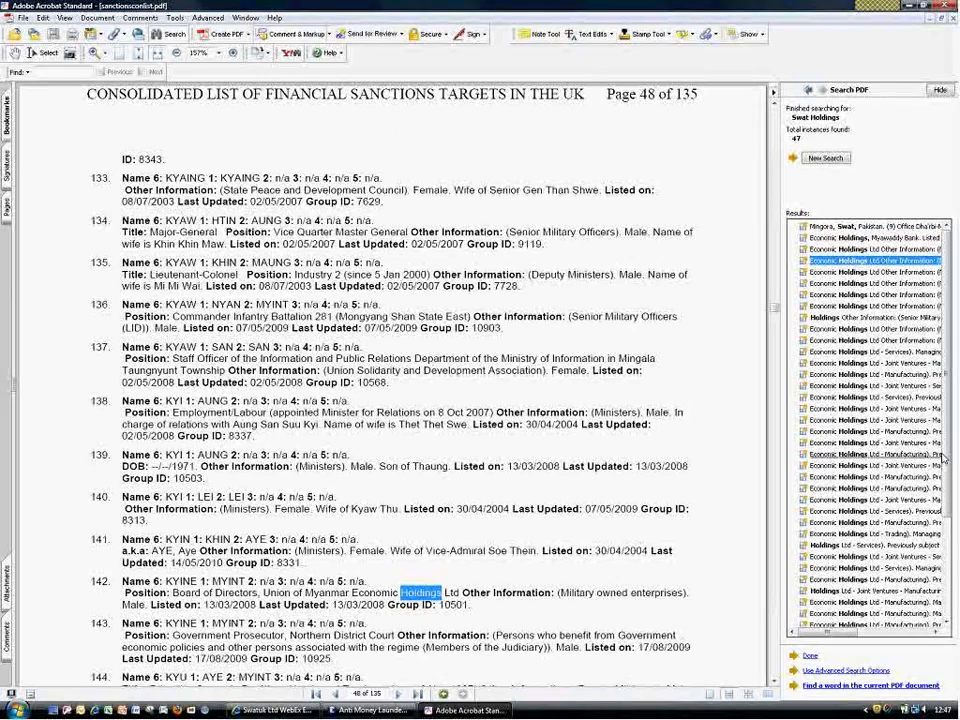
{"action": "scroll", "coordinate": [940, 455], "scroll_direction": "down", "scroll_amount": 4}
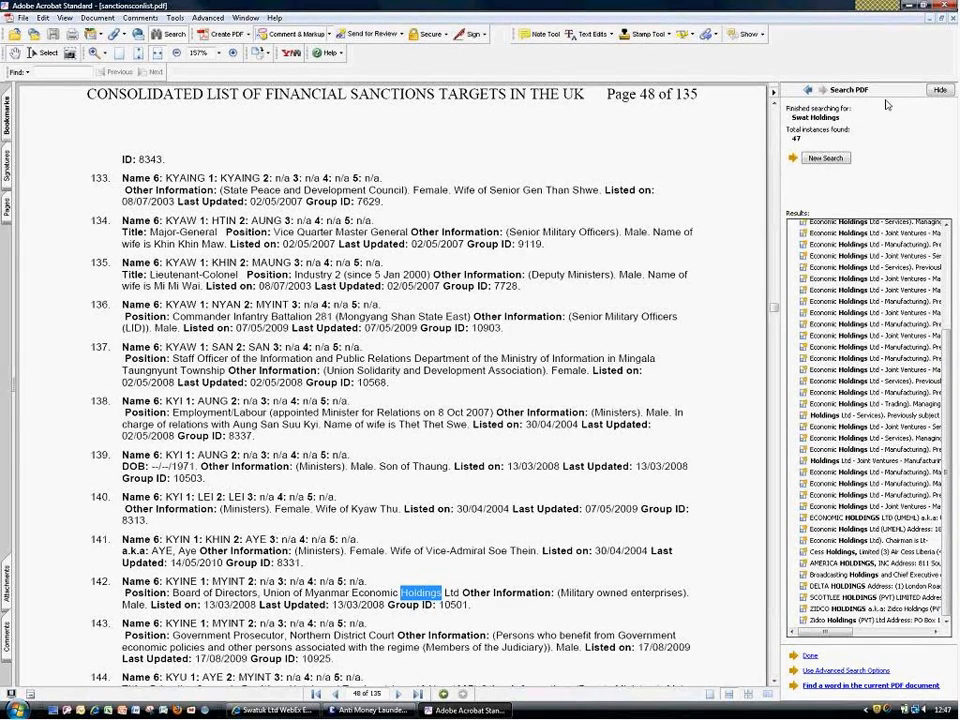
{"action": "left_click", "coordinate": [952, 8]}
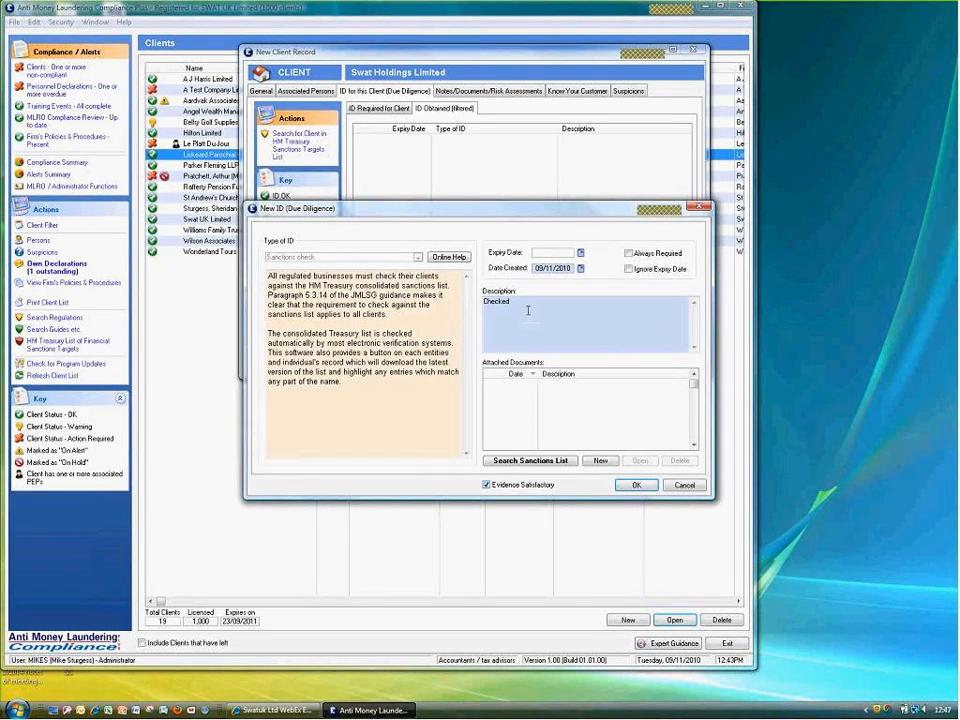
Save the sanctions check with a 24-month expiry, then save Swat Holdings Limited as the 20th client
{"action": "left_click", "coordinate": [633, 486]}
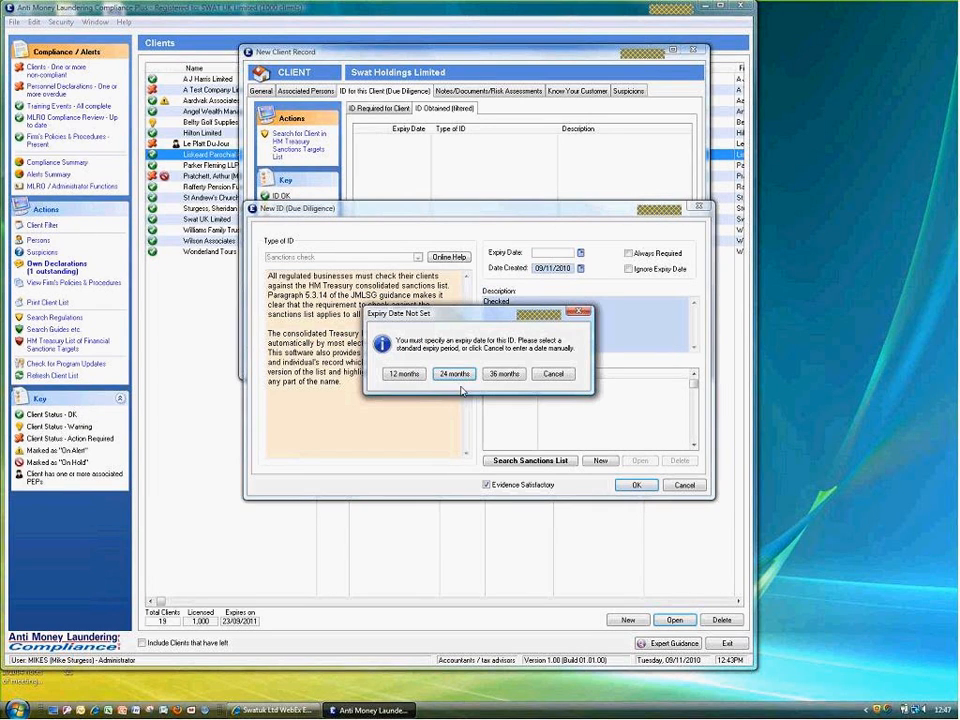
{"action": "left_click", "coordinate": [452, 375]}
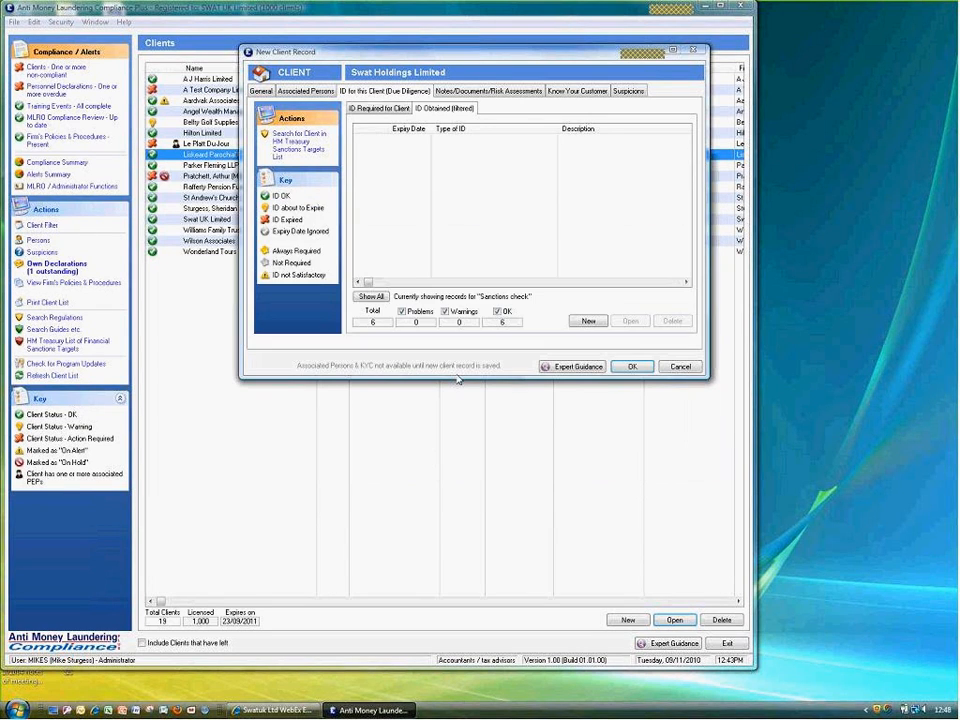
{"action": "left_click", "coordinate": [378, 108]}
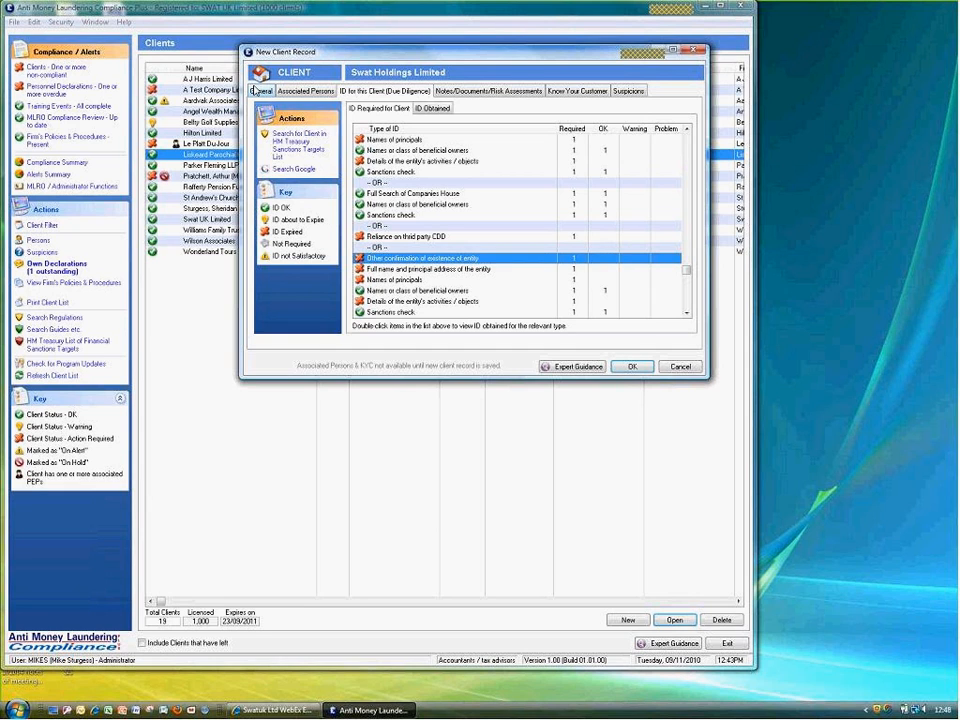
{"action": "left_click", "coordinate": [258, 91]}
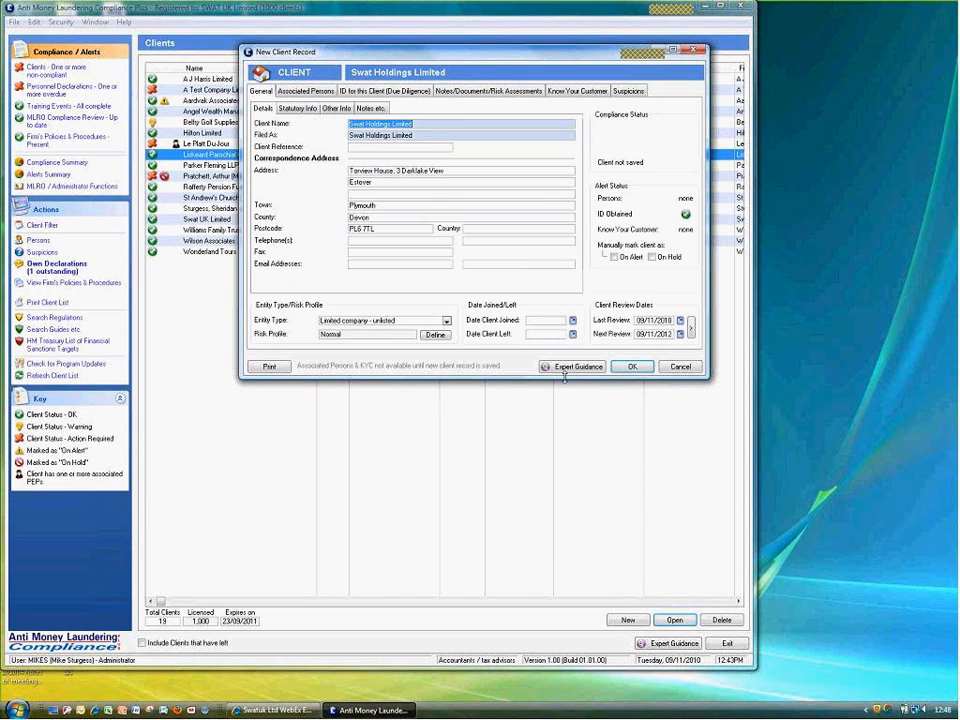
{"action": "left_click", "coordinate": [633, 367]}
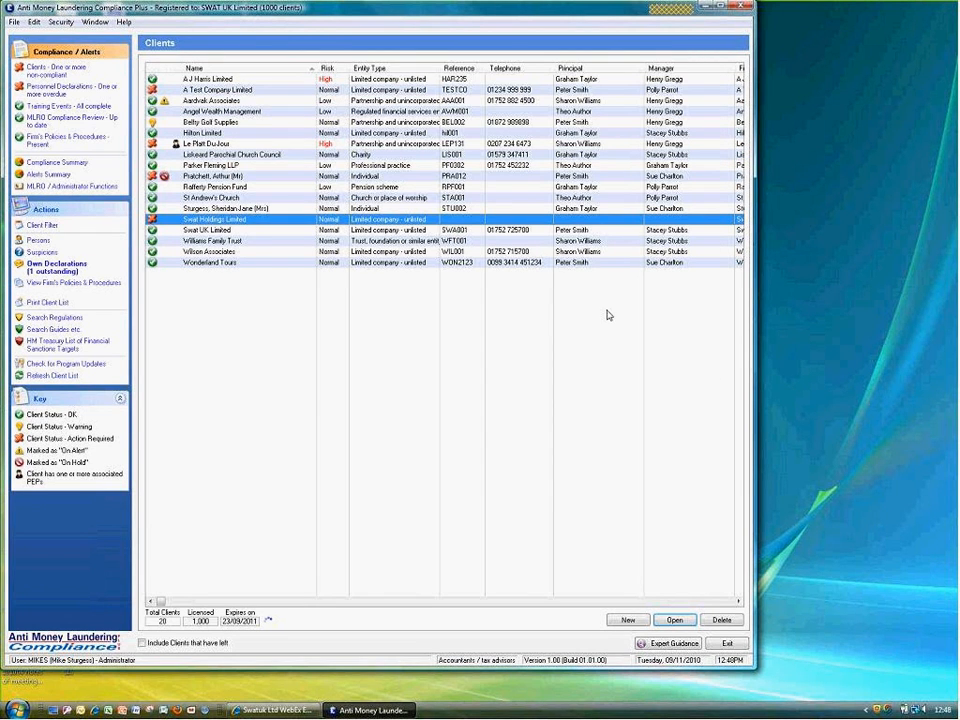
Open Swat Holdings Limited's associated persons and pick an existing person to link
{"action": "double_click", "coordinate": [609, 219]}
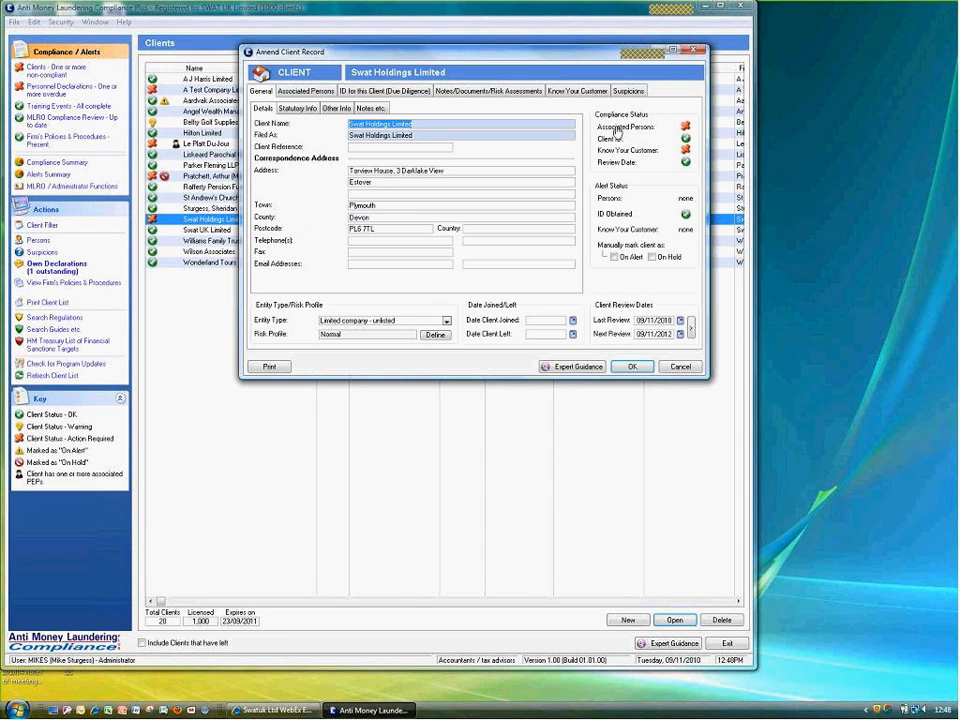
{"action": "left_click", "coordinate": [616, 133]}
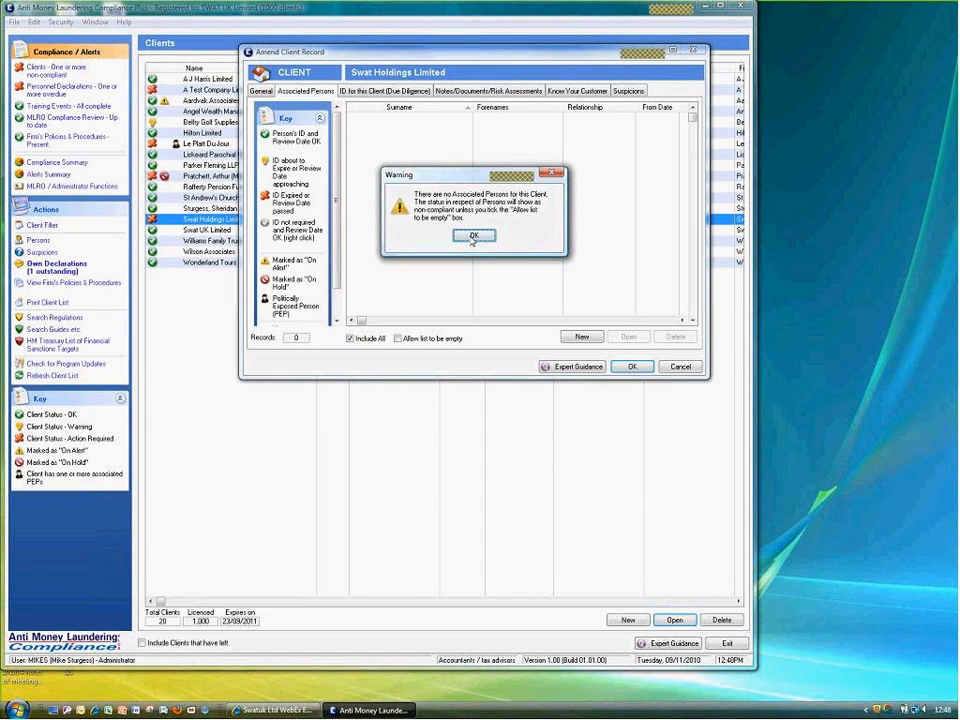
{"action": "left_click", "coordinate": [474, 236]}
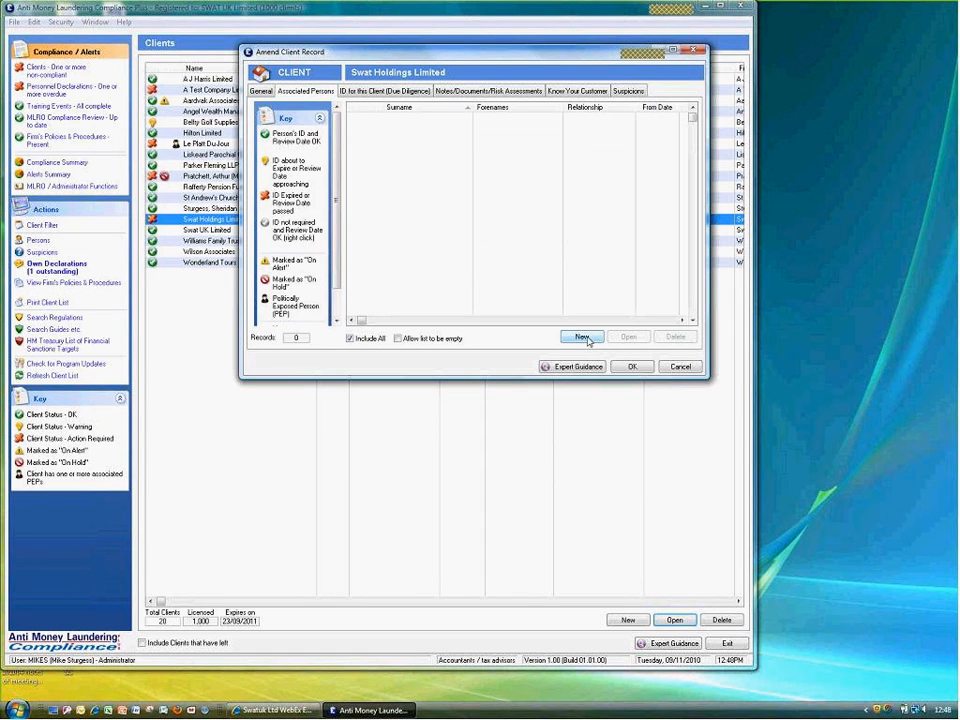
{"action": "left_click", "coordinate": [582, 337]}
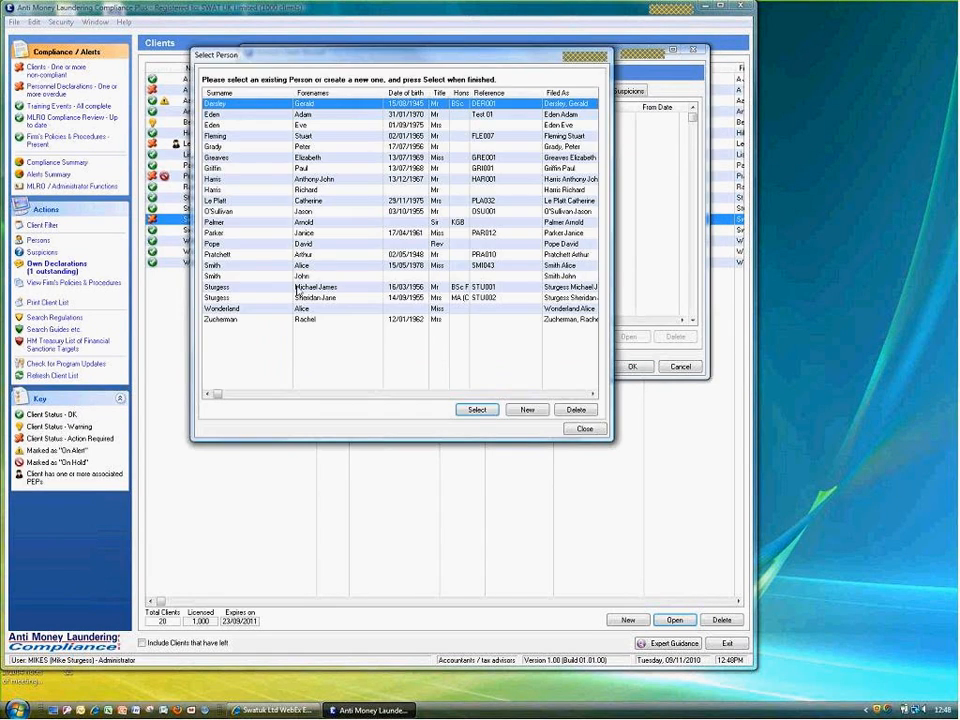
{"action": "double_click", "coordinate": [295, 288]}
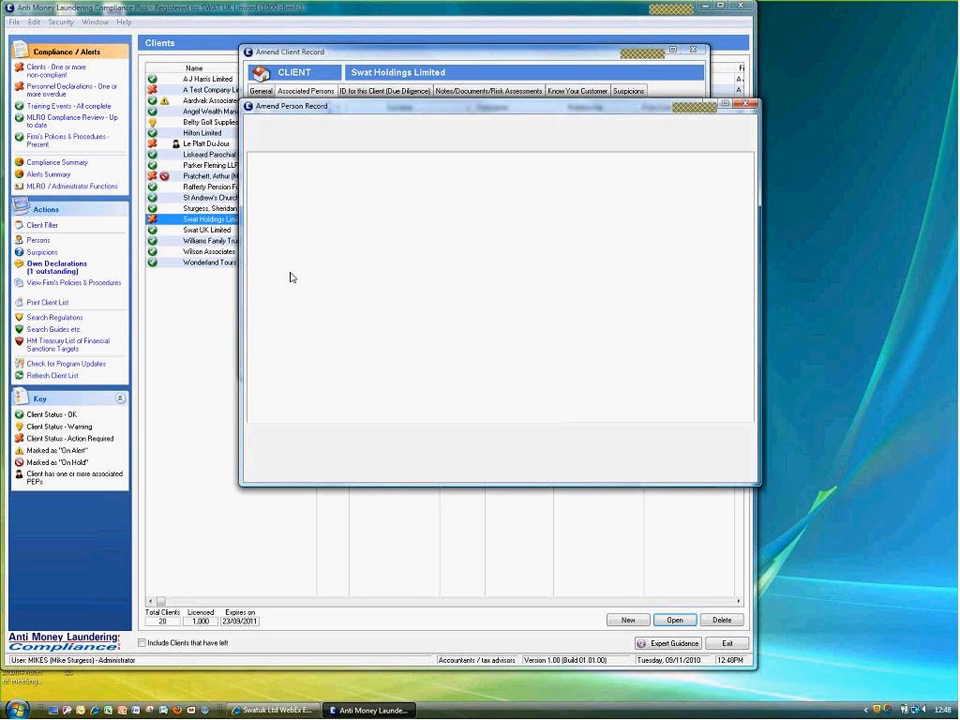
Set the person's relationship to Beneficial Owner and save the link and client record
{"action": "left_click", "coordinate": [326, 147]}
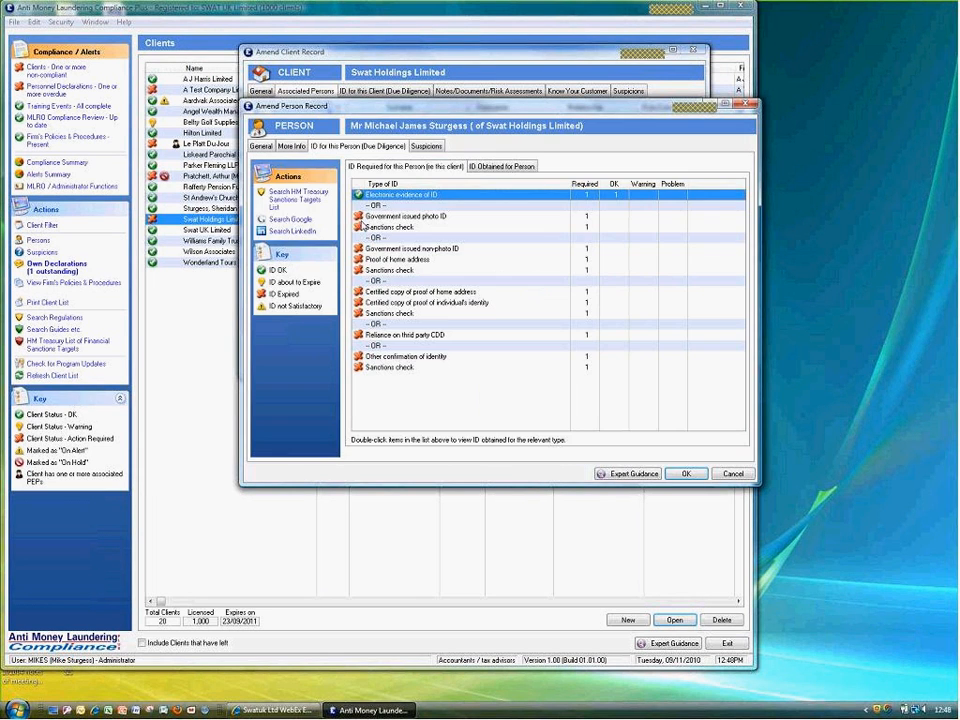
{"action": "left_click", "coordinate": [686, 475]}
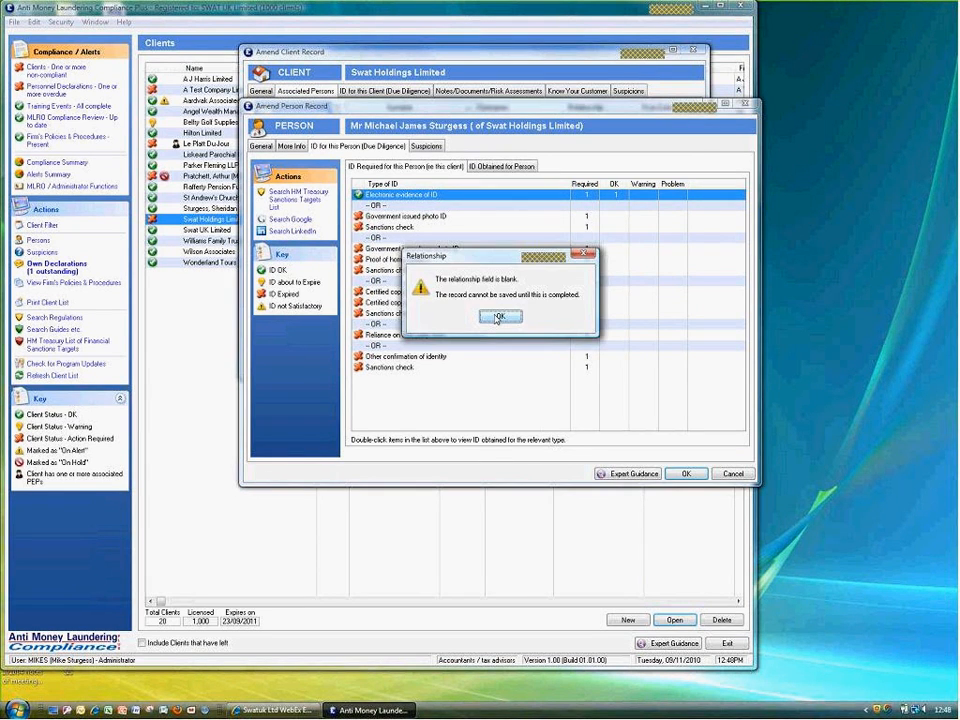
{"action": "left_click", "coordinate": [497, 318]}
{"action": "left_click", "coordinate": [585, 272]}
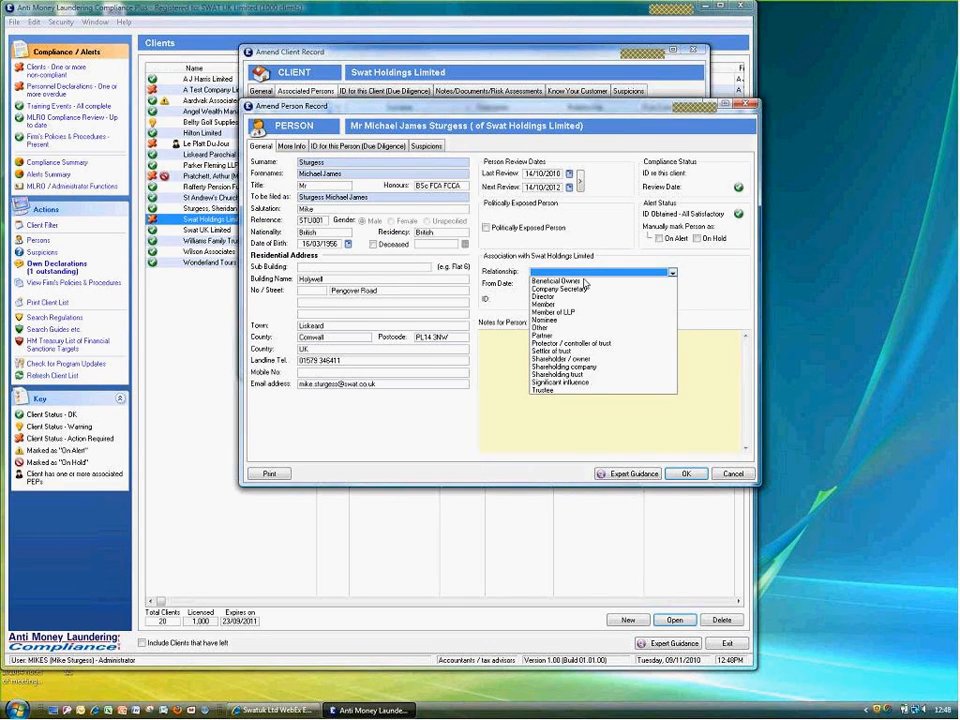
{"action": "left_click", "coordinate": [545, 296]}
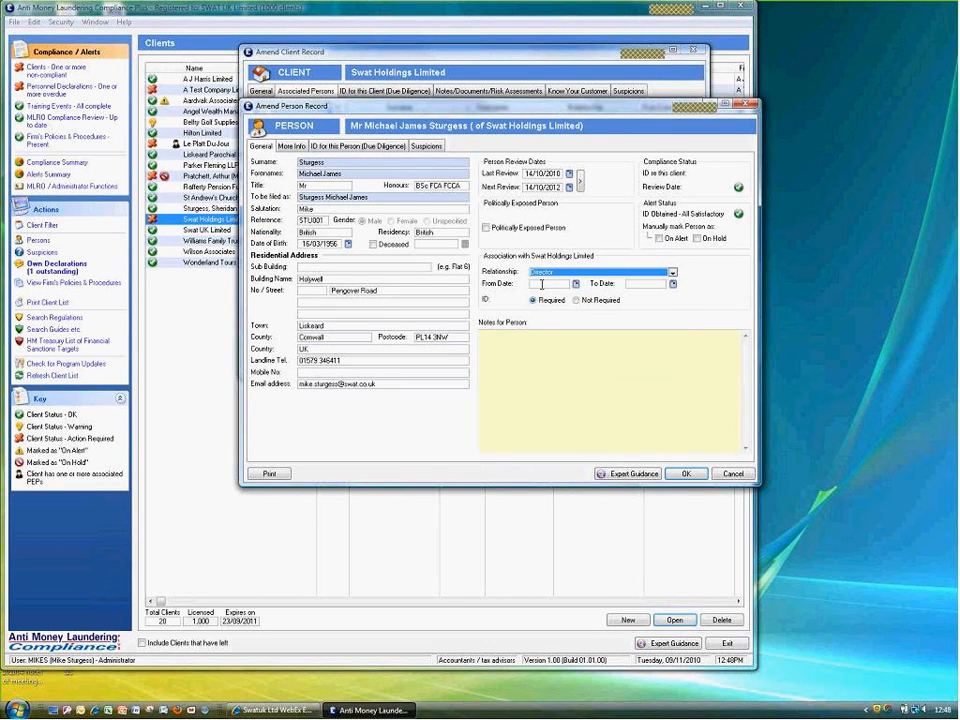
{"action": "left_click", "coordinate": [585, 272]}
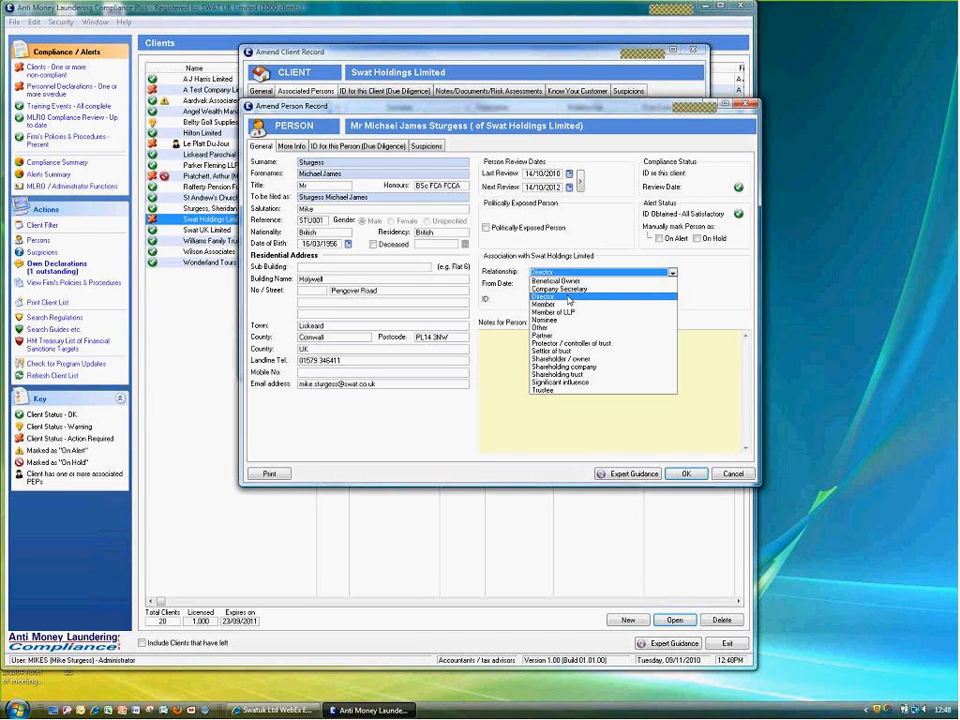
{"action": "left_click", "coordinate": [566, 281]}
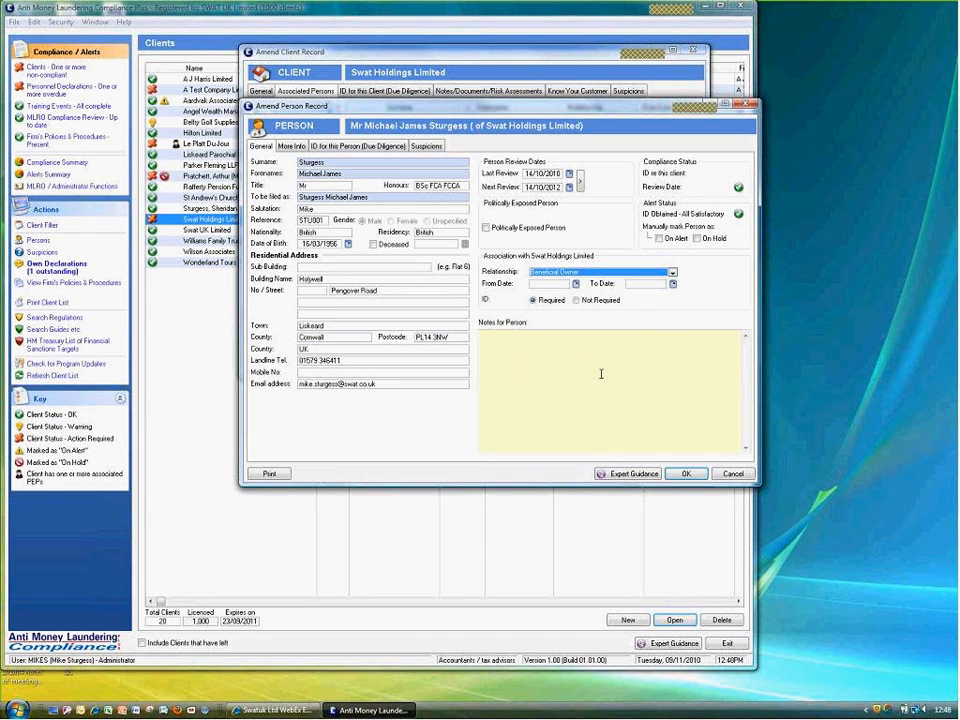
{"action": "left_click", "coordinate": [680, 473]}
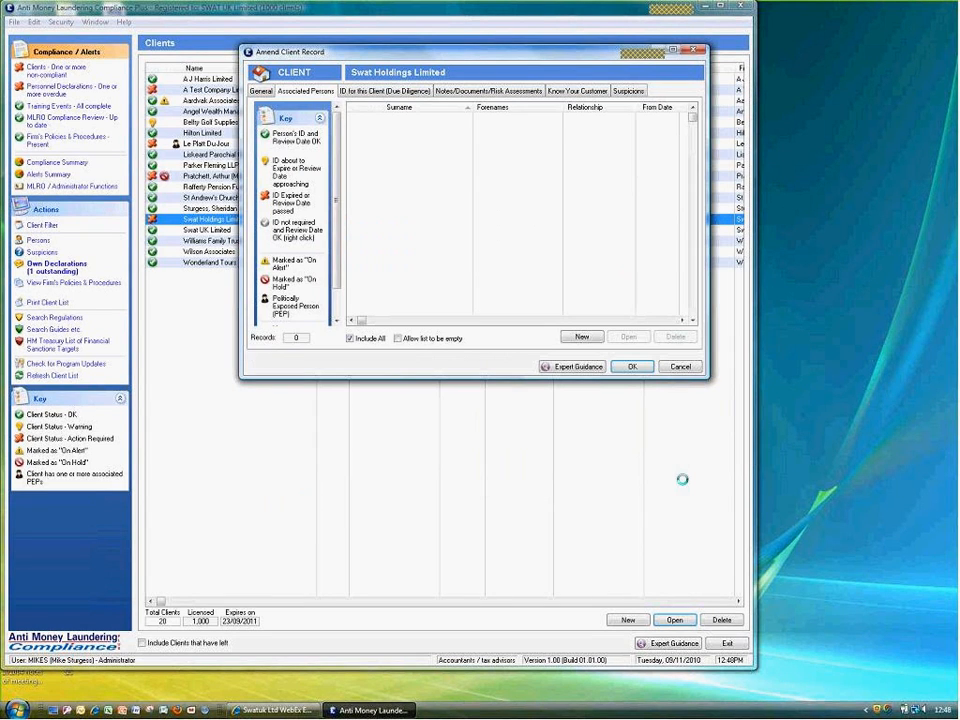
{"action": "left_click", "coordinate": [258, 92]}
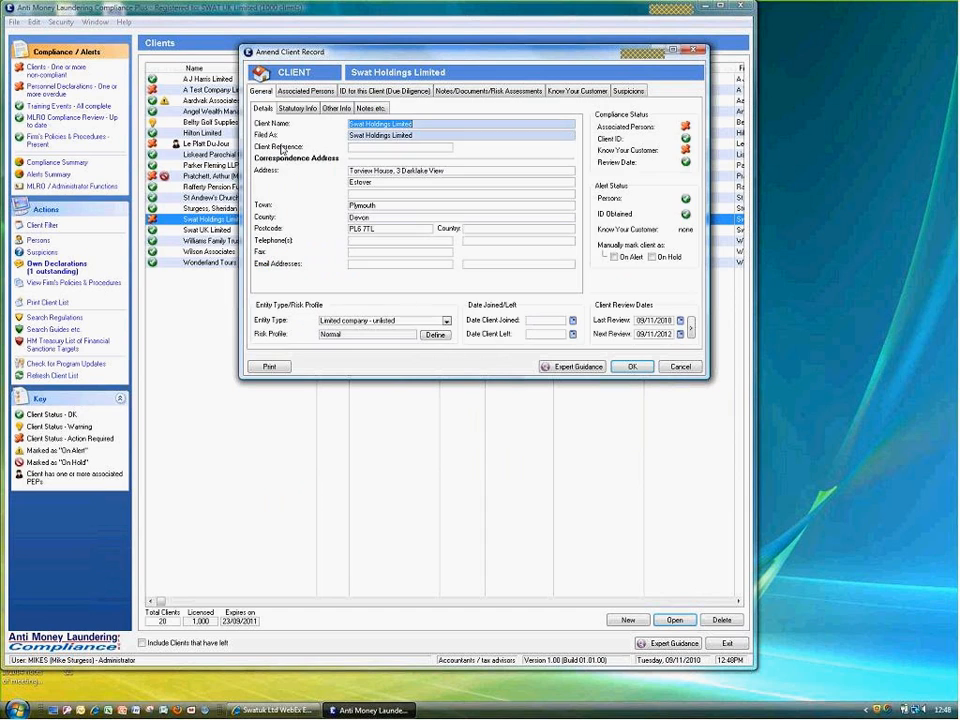
{"action": "left_click", "coordinate": [632, 368]}
{"action": "double_click", "coordinate": [245, 222]}
{"action": "left_click", "coordinate": [686, 150]}
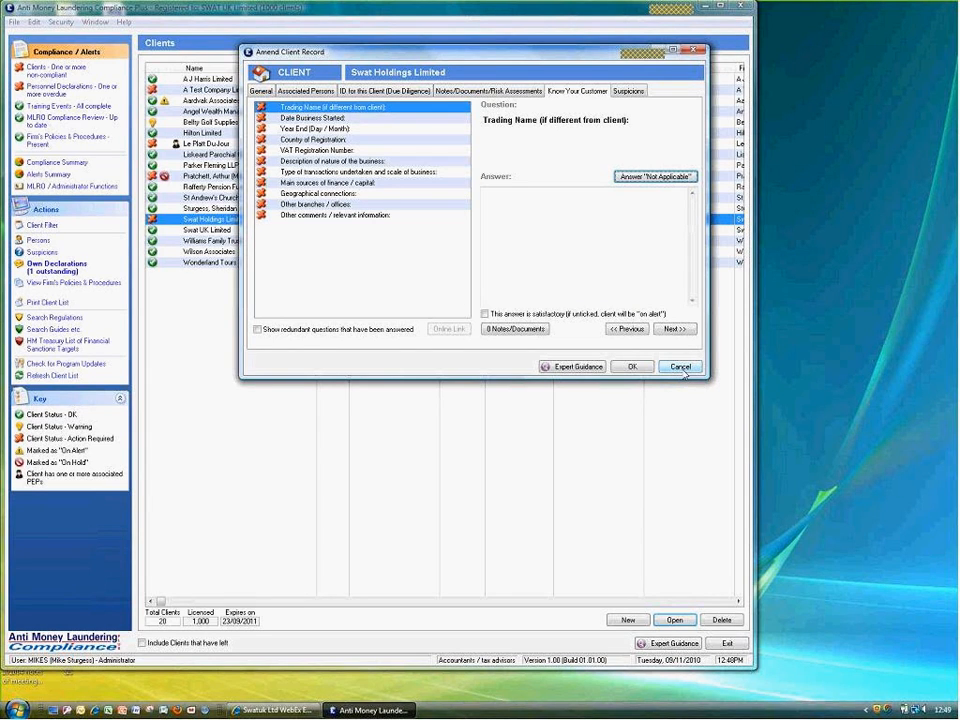
{"action": "left_click", "coordinate": [632, 367]}
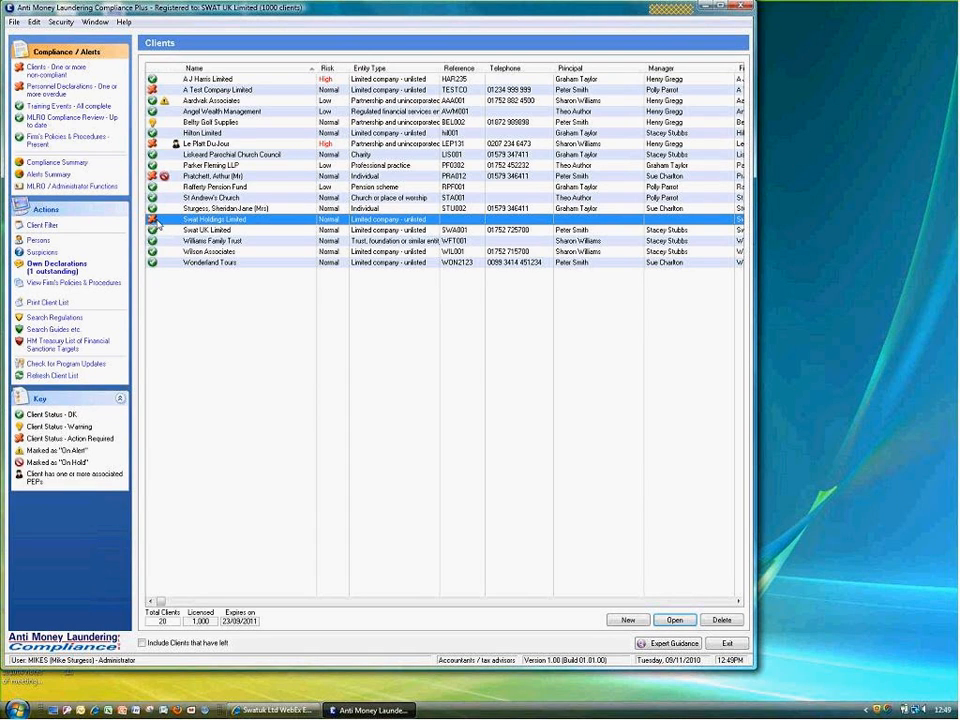
Run Search Regulations for 'Supervisory' across the 2007 Money Laundering Regulations
{"action": "left_click", "coordinate": [44, 318]}
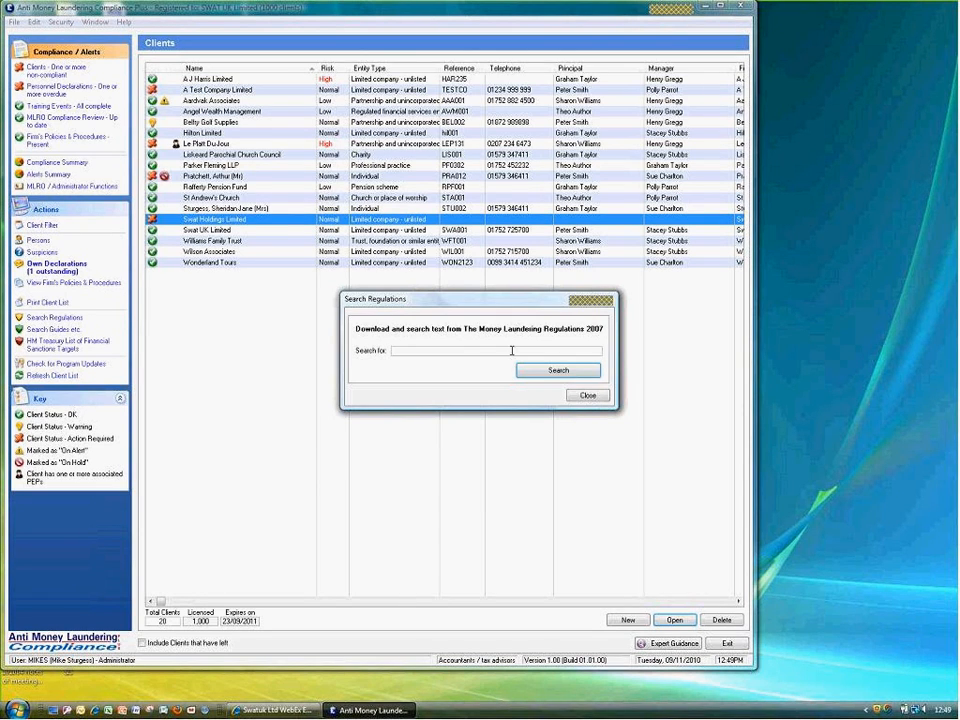
{"action": "type", "text": "Supervisory"}
{"action": "left_click", "coordinate": [545, 373]}
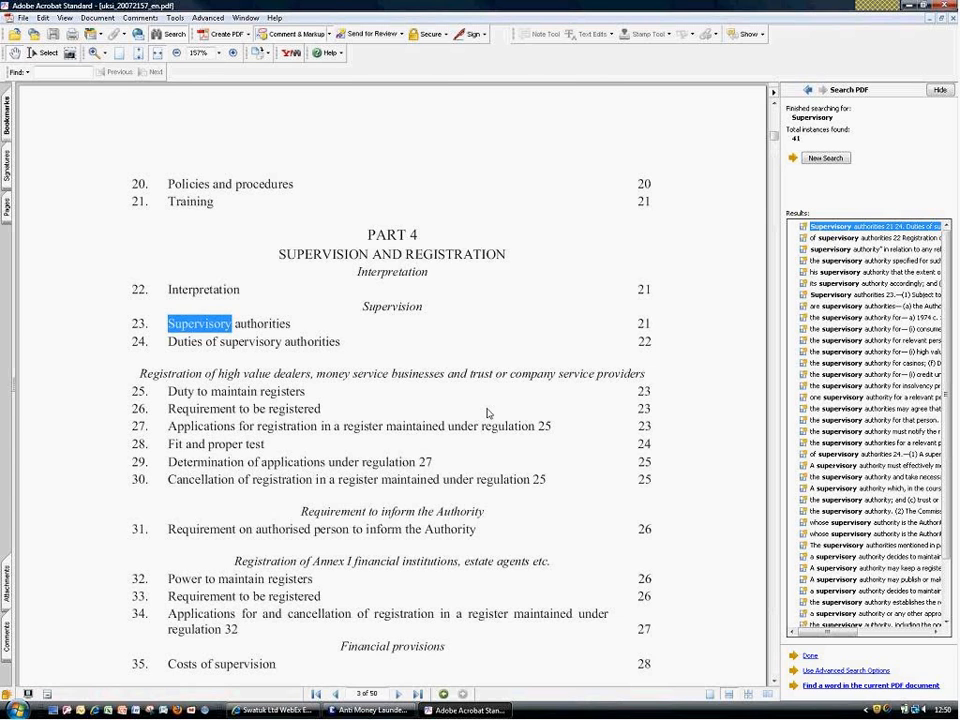
Close the regulations PDF showing the 41 'Supervisory' matches
{"action": "key", "text": "alt+F4"}
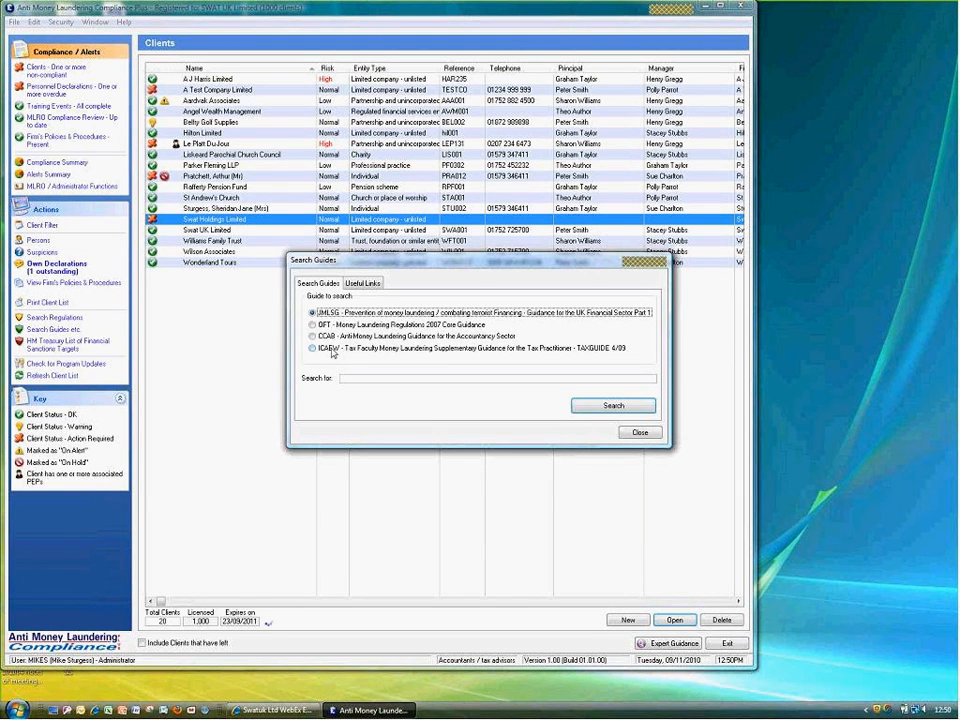
Review the Useful Links guidance tab, then close Search Guides back to the client list
{"action": "left_click", "coordinate": [362, 284]}
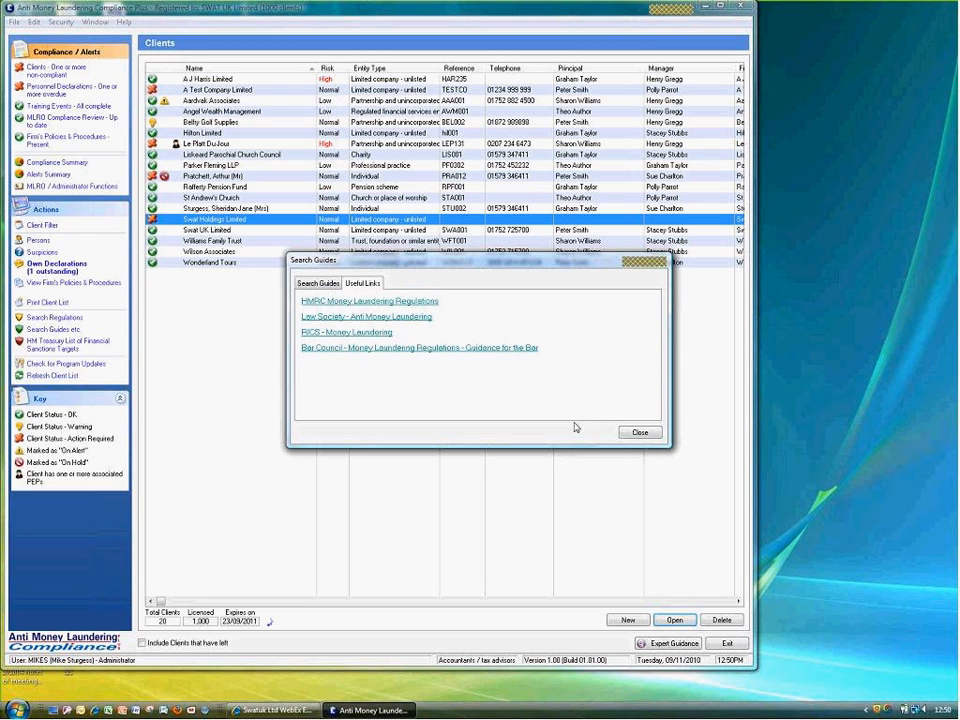
{"action": "left_click", "coordinate": [638, 433]}
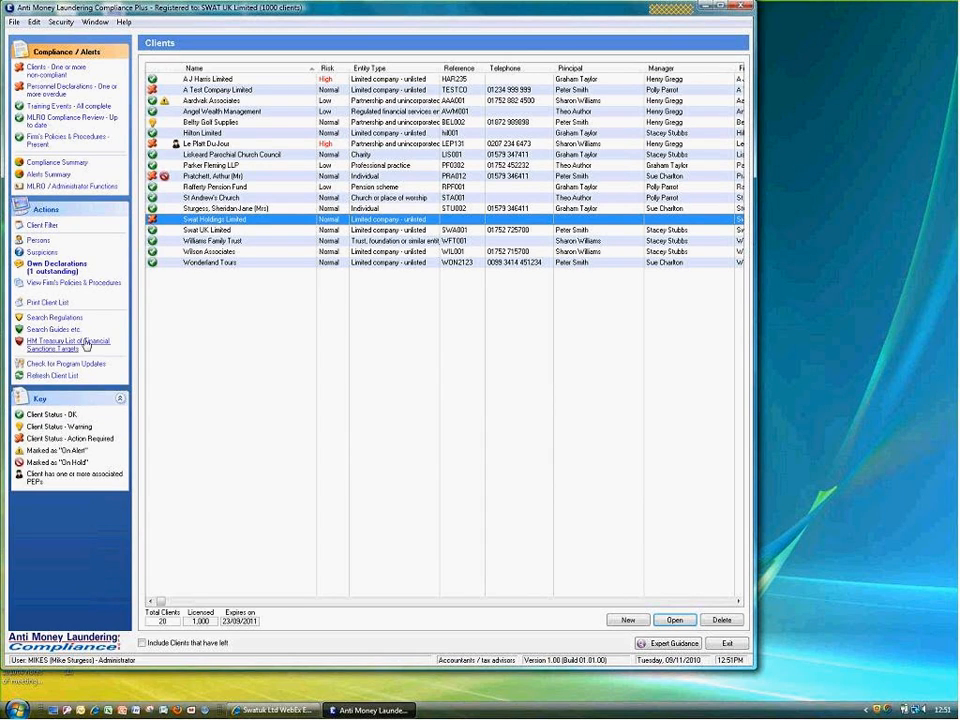
Open MLRO / Administrator Functions via MLRO Compliance Review in the Compliance / Alerts panel
{"action": "mouse_move", "coordinate": [36, 118]}
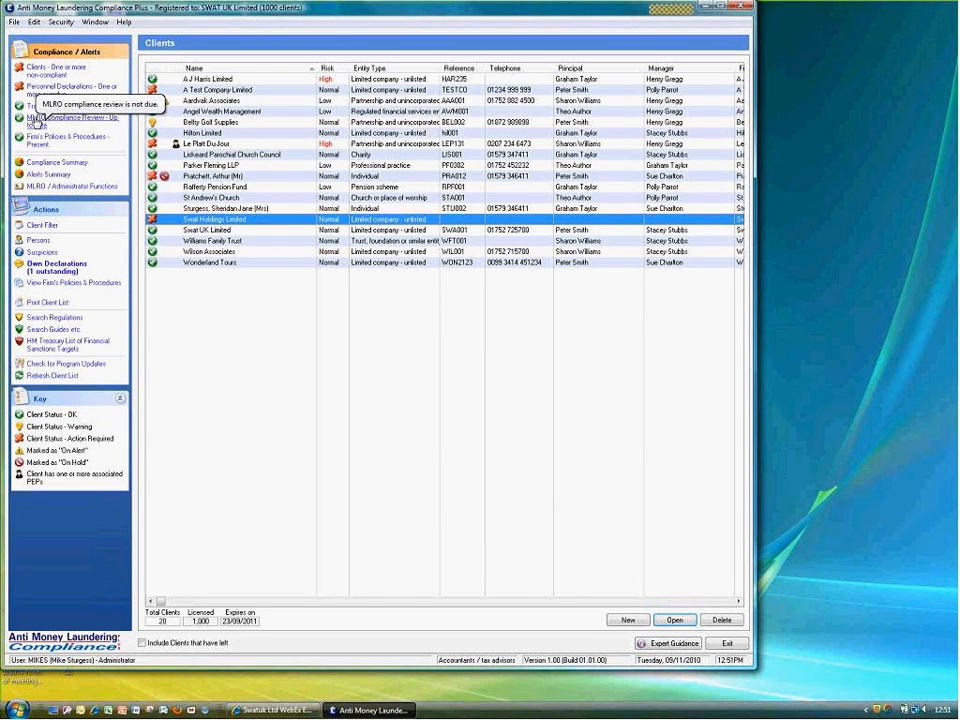
{"action": "left_click", "coordinate": [36, 118]}
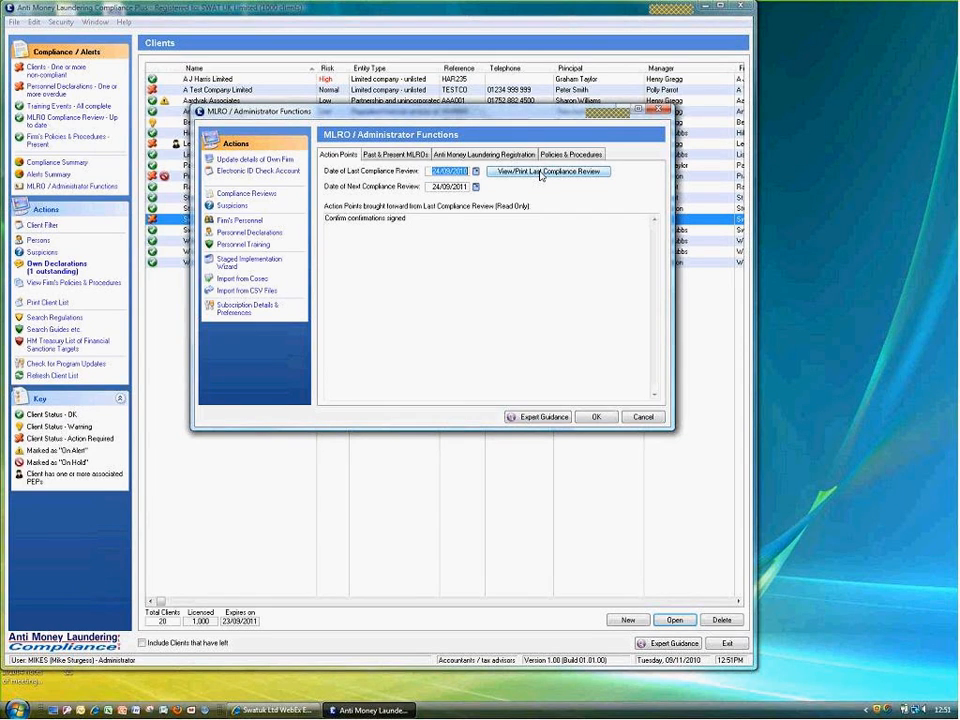
Check past and present MLROs, then view the ICAEW registration starting 01/03/2004
{"action": "left_click", "coordinate": [395, 154]}
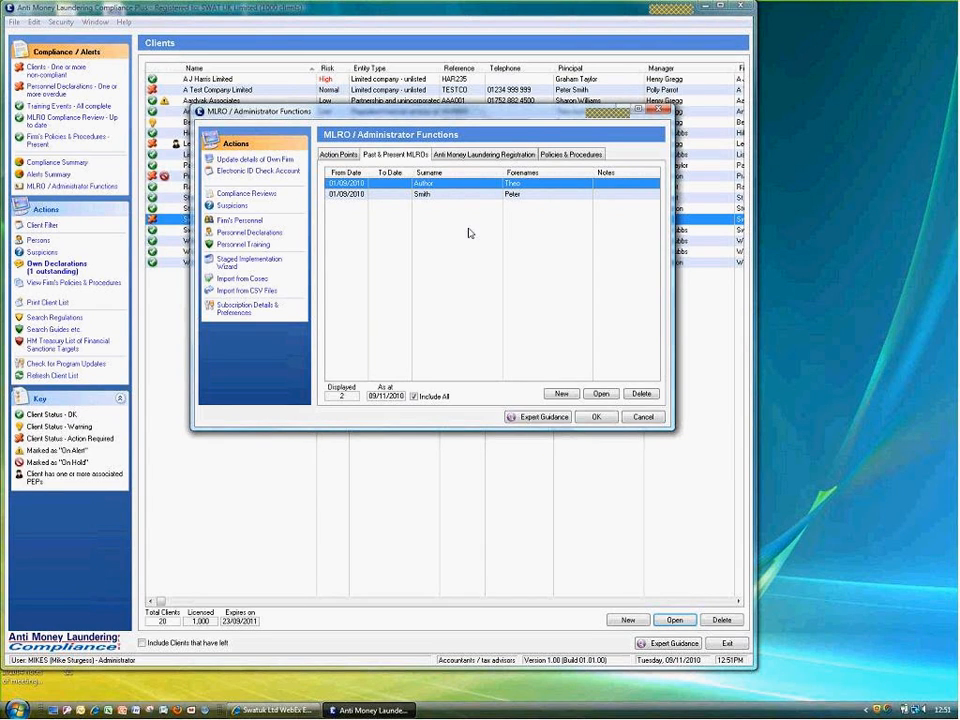
{"action": "left_click", "coordinate": [461, 157]}
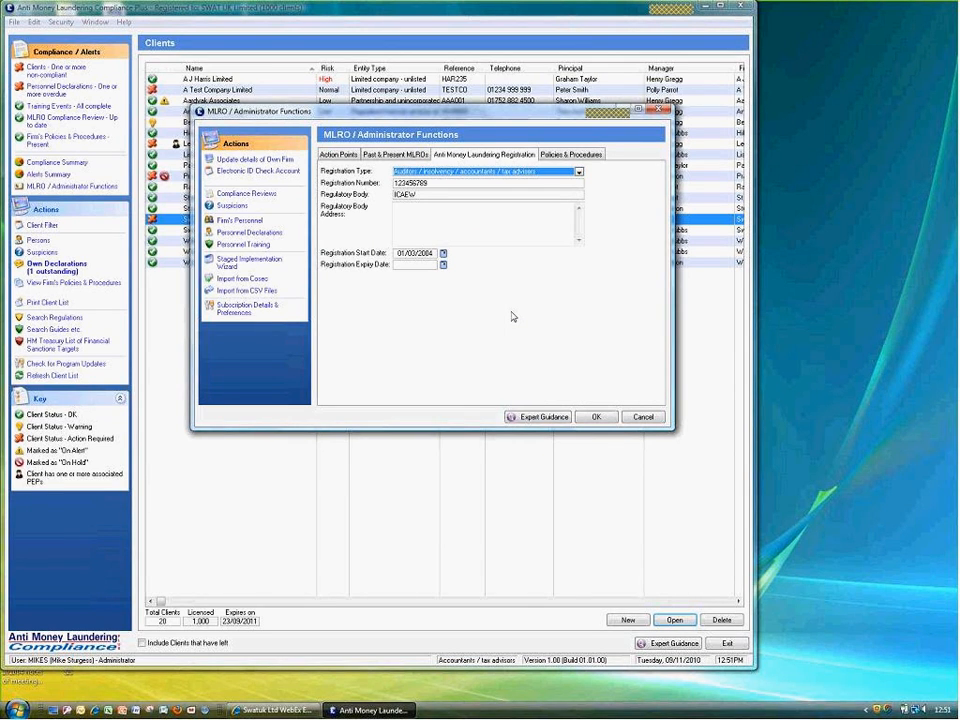
Inspect the Registration Type choices unchanged, then show the risk assessment and management policies
{"action": "left_click", "coordinate": [458, 176]}
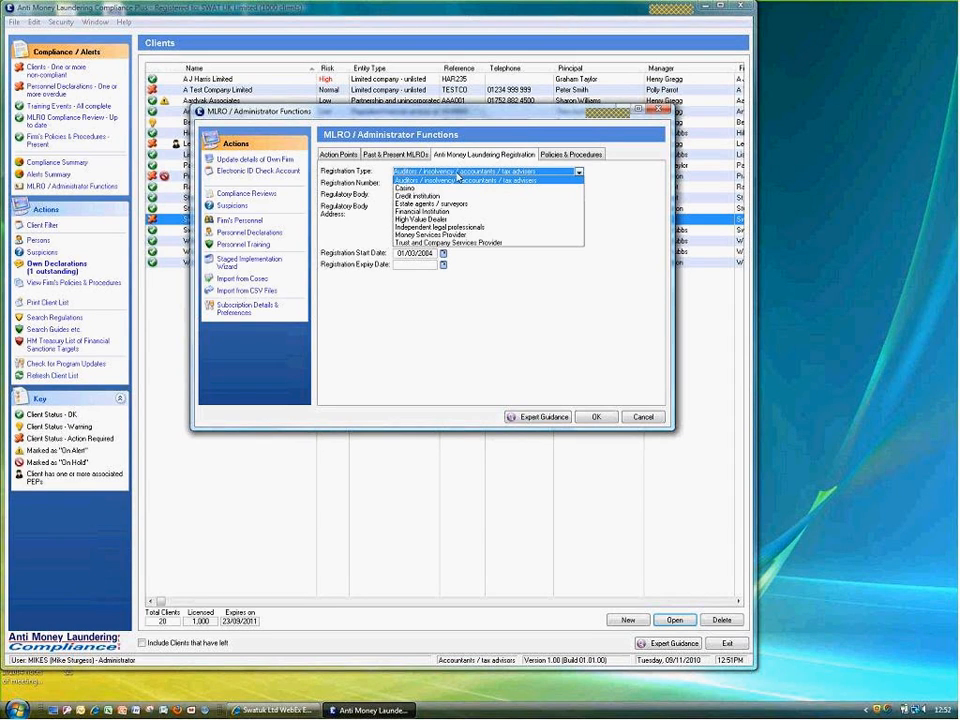
{"action": "left_click", "coordinate": [620, 184]}
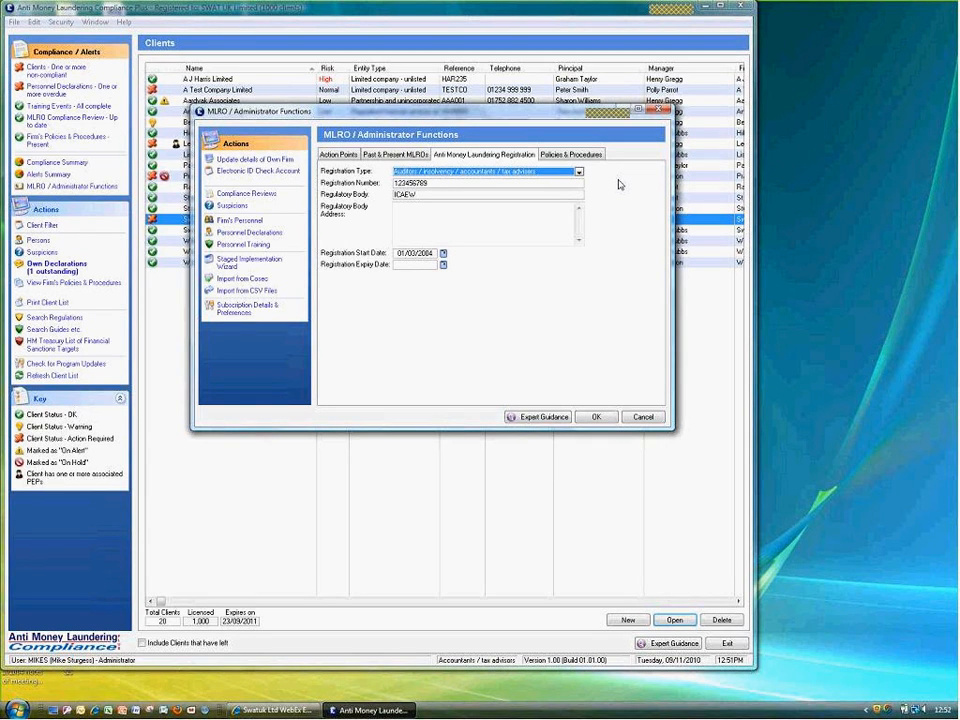
{"action": "left_click", "coordinate": [581, 154]}
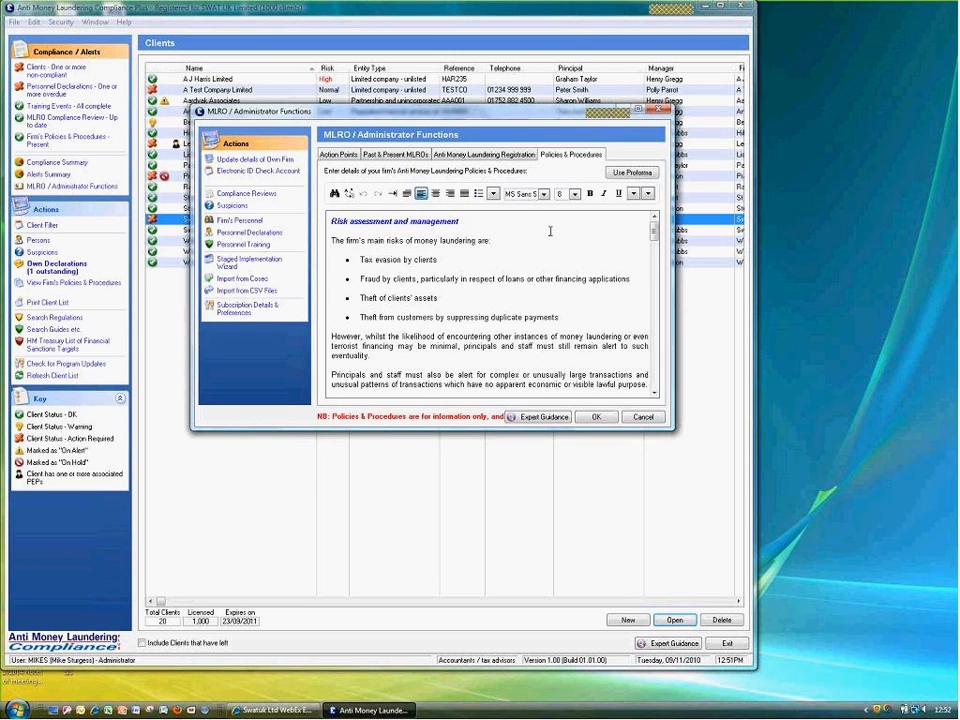
Review the Firm's Personnel list, then close it and MLRO / Administrator Functions with OK
{"action": "left_click", "coordinate": [233, 221]}
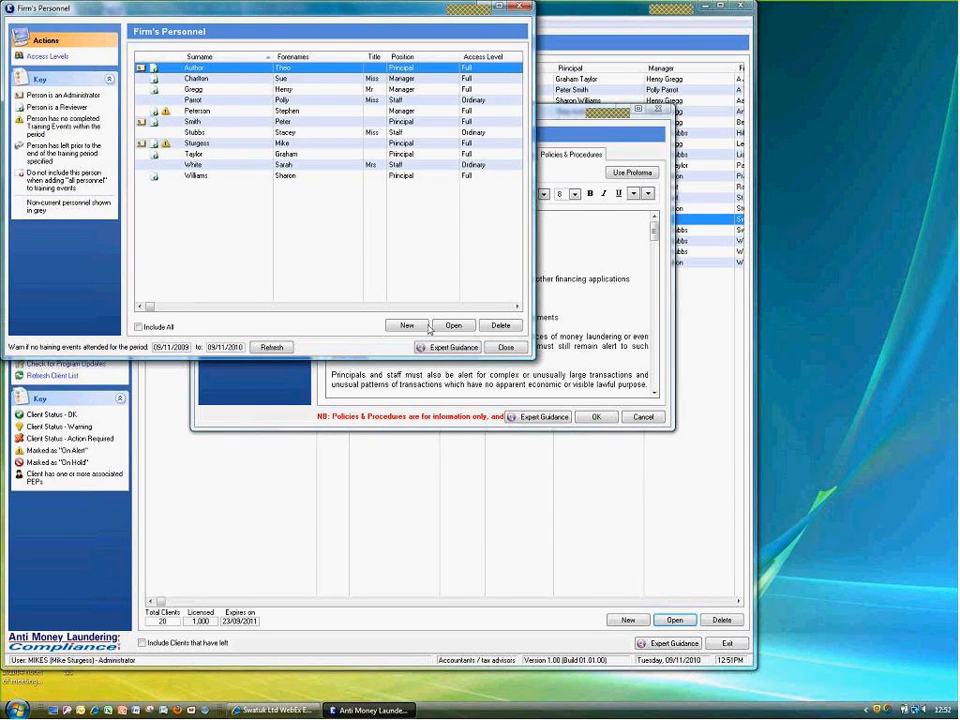
{"action": "left_click", "coordinate": [505, 348]}
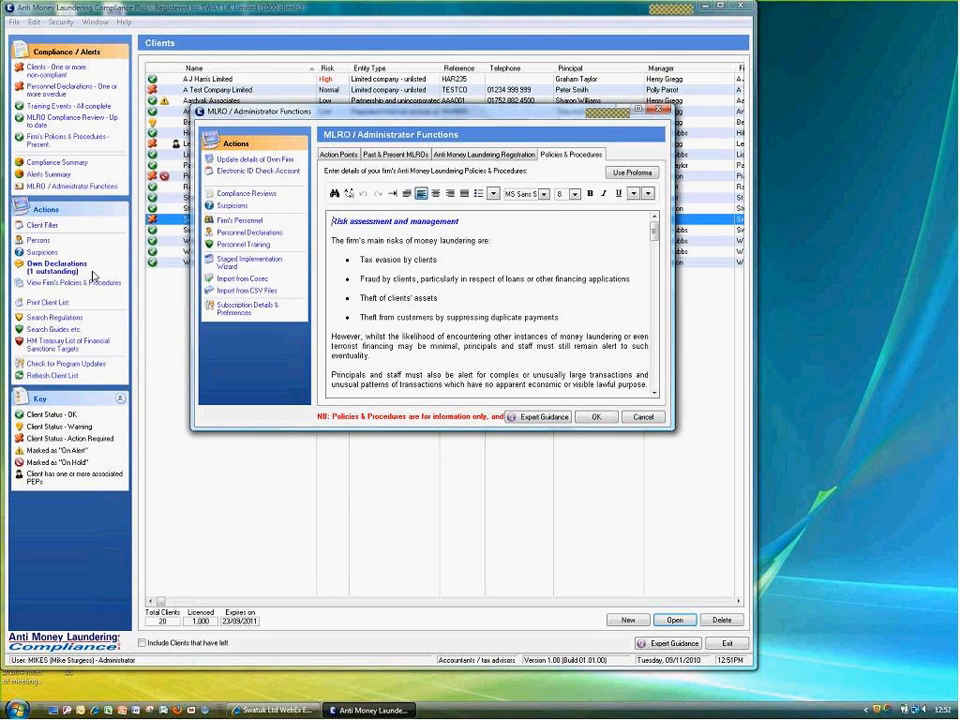
{"action": "left_click", "coordinate": [596, 417]}
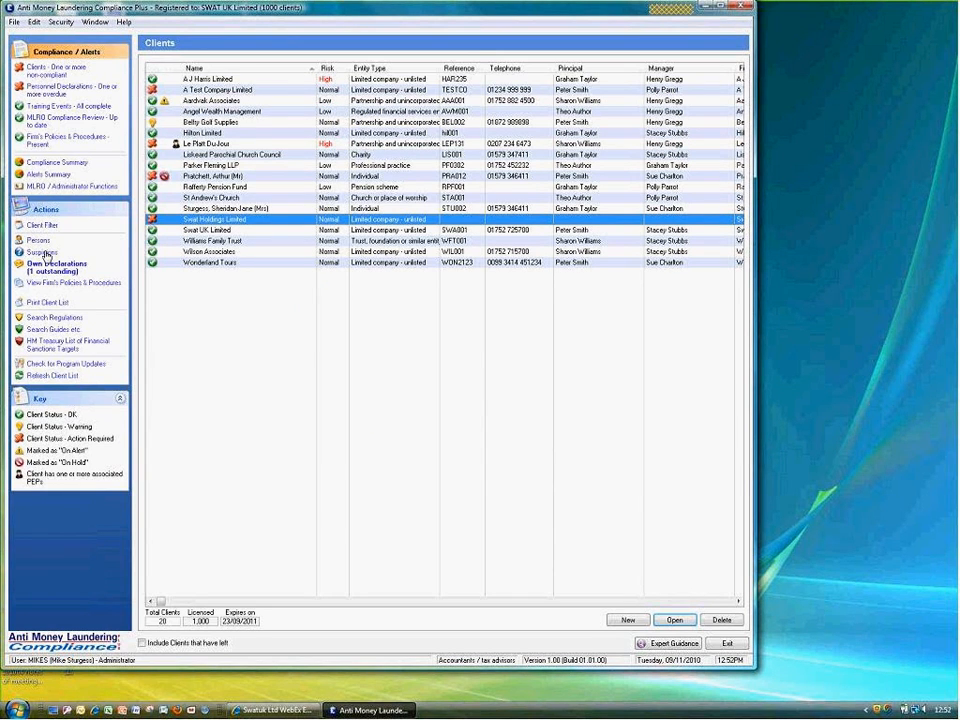
{"action": "left_click", "coordinate": [45, 254]}
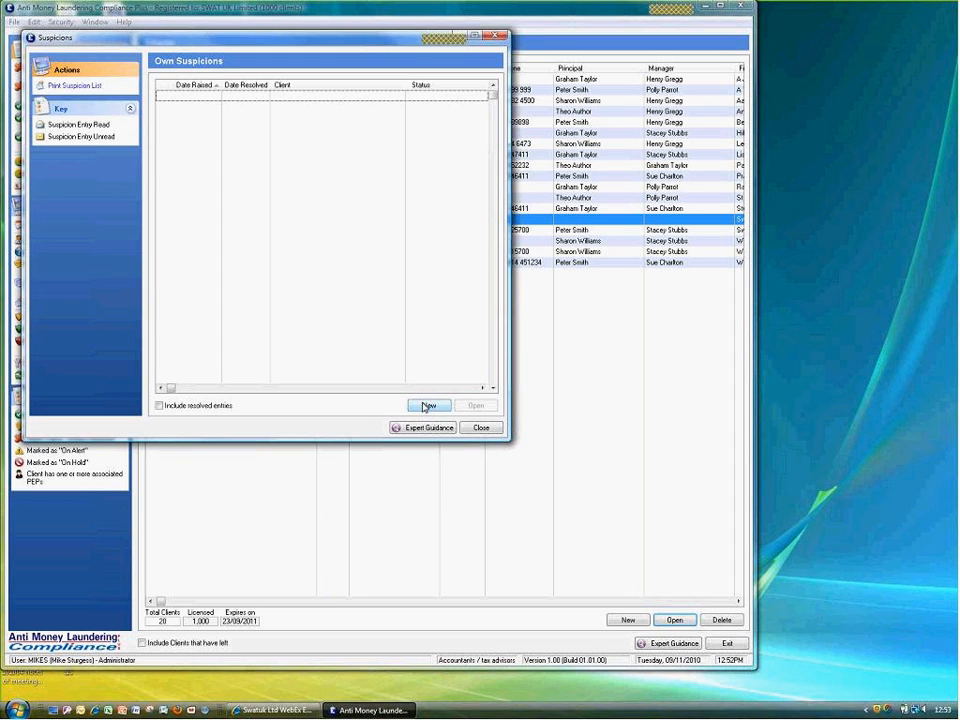
{"action": "left_click", "coordinate": [481, 428]}
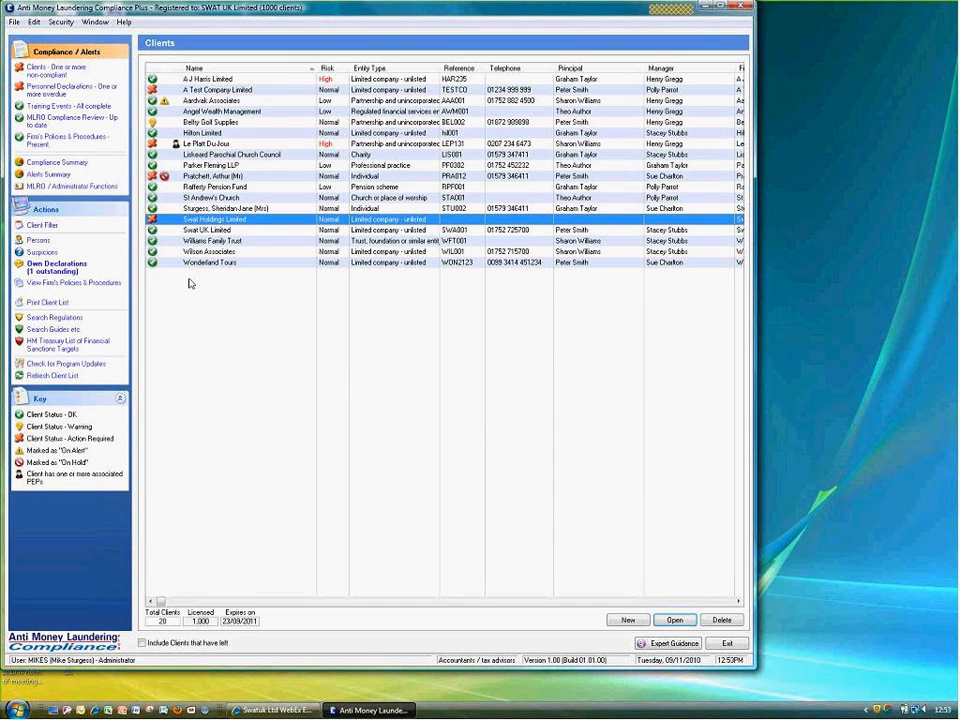
Open MLRO Compliance Review, check due personnel declarations, and return to the 24/09/2011 review details
{"action": "left_click", "coordinate": [40, 122]}
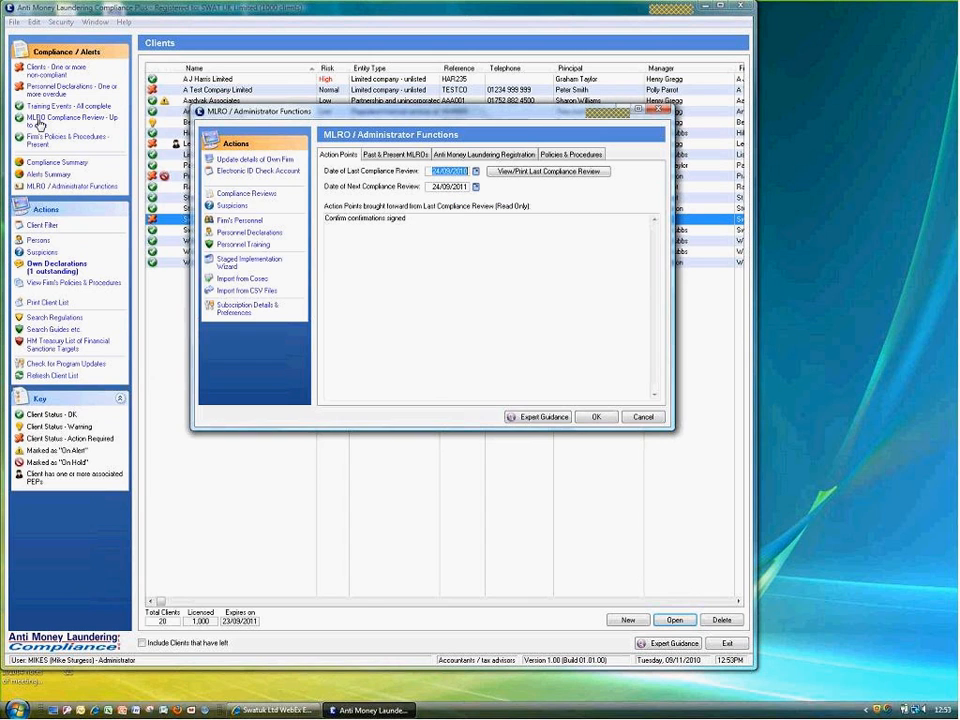
{"action": "left_click", "coordinate": [241, 234]}
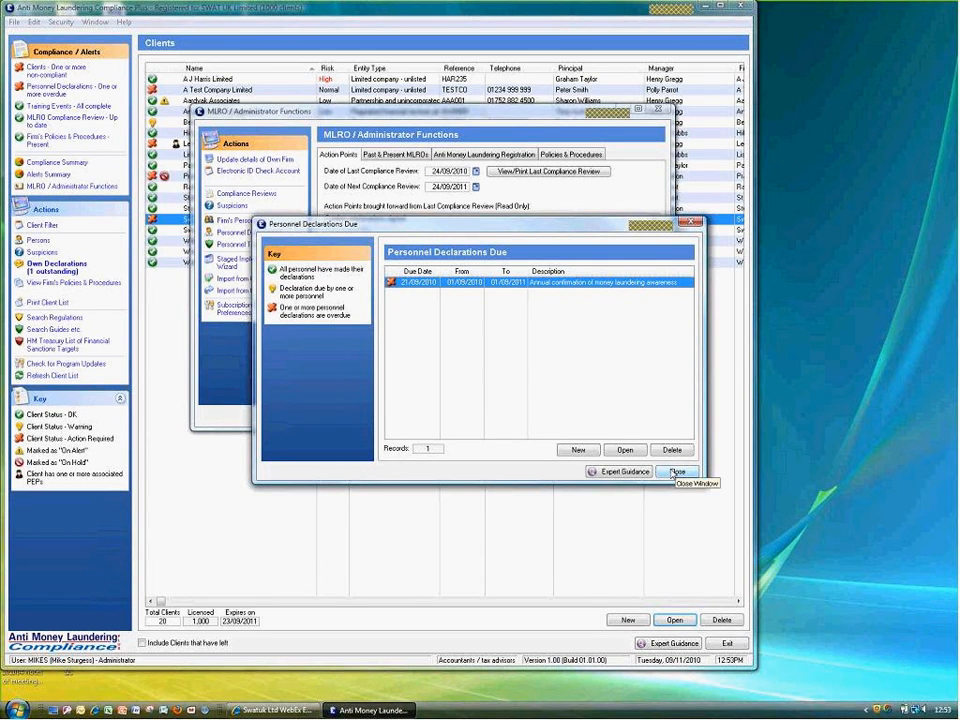
{"action": "left_click", "coordinate": [676, 472]}
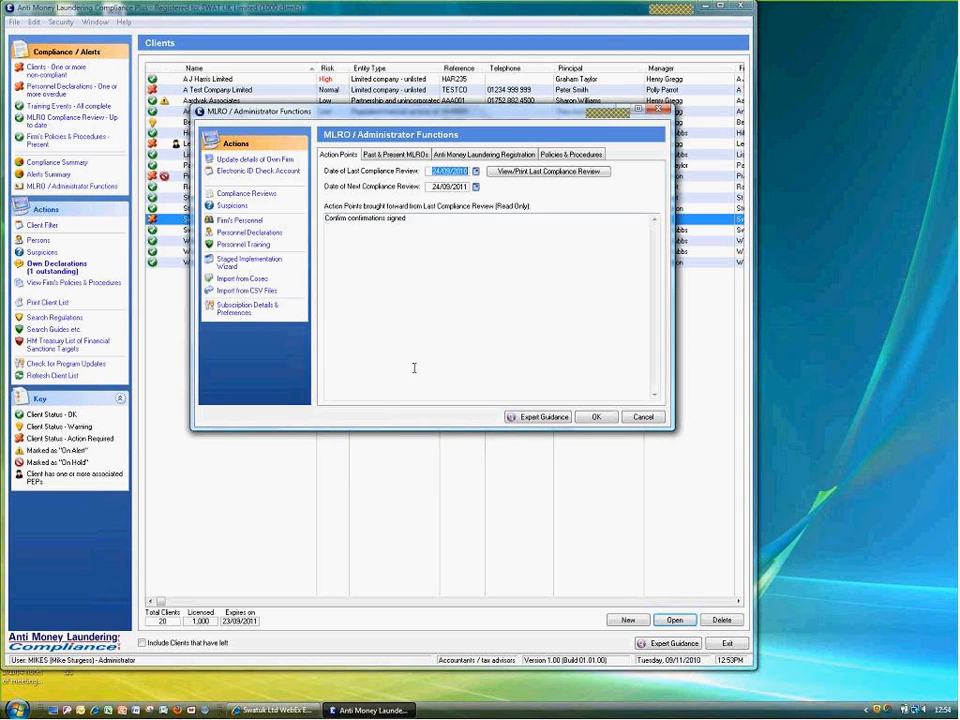
Close MLRO functions, abandon a new client without picking an entity type, and open Parker Fleming LLP
{"action": "left_click", "coordinate": [643, 417]}
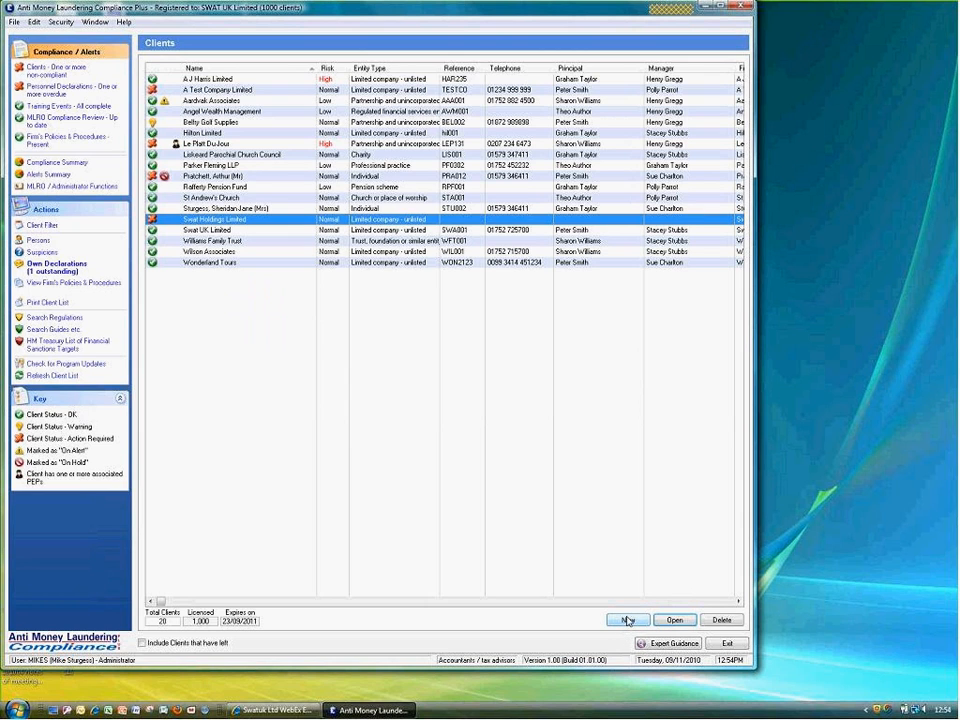
{"action": "left_click", "coordinate": [627, 620]}
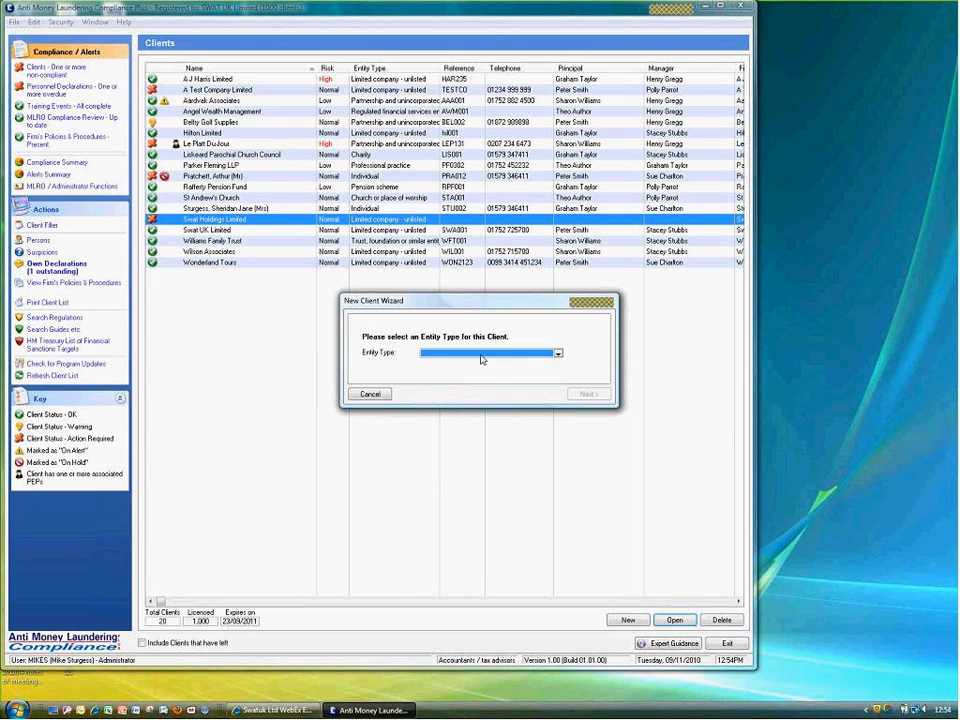
{"action": "left_click", "coordinate": [482, 355]}
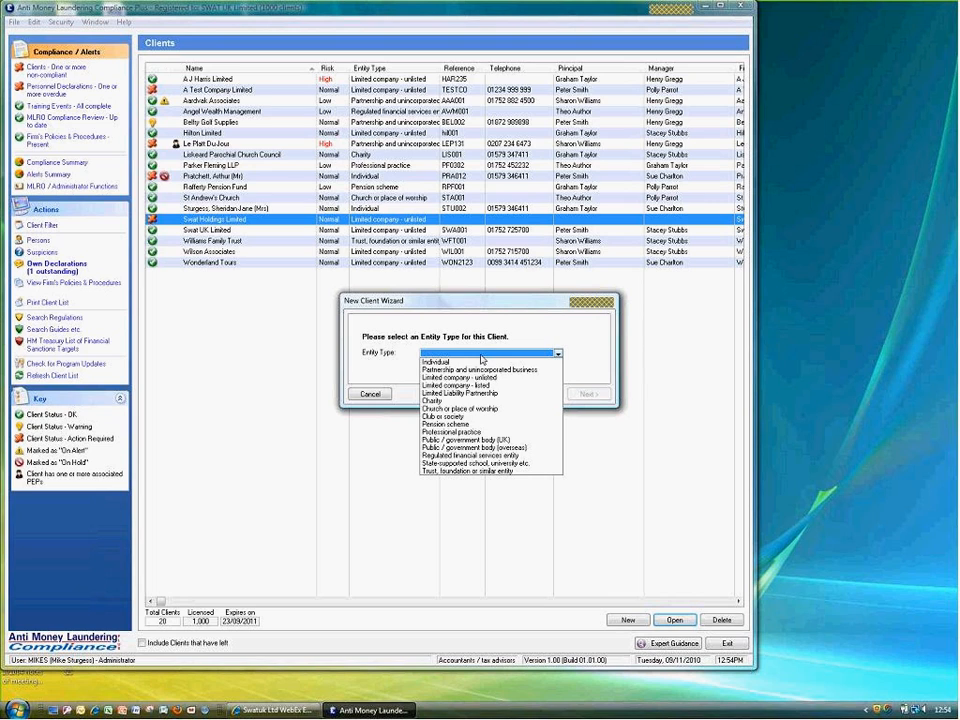
{"action": "left_click", "coordinate": [605, 436]}
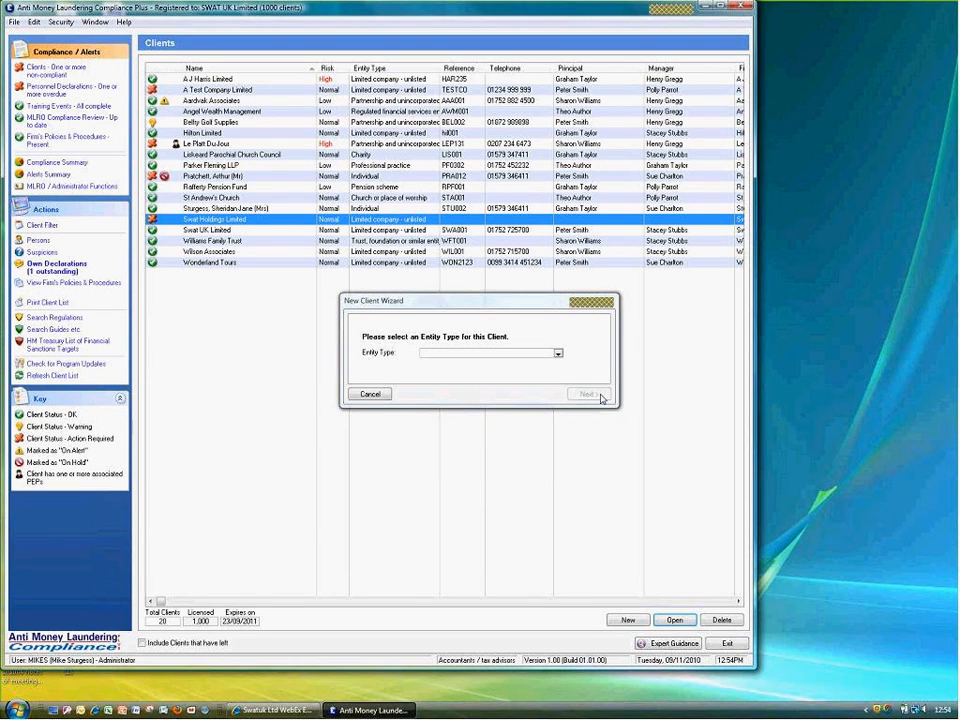
{"action": "left_click", "coordinate": [368, 394]}
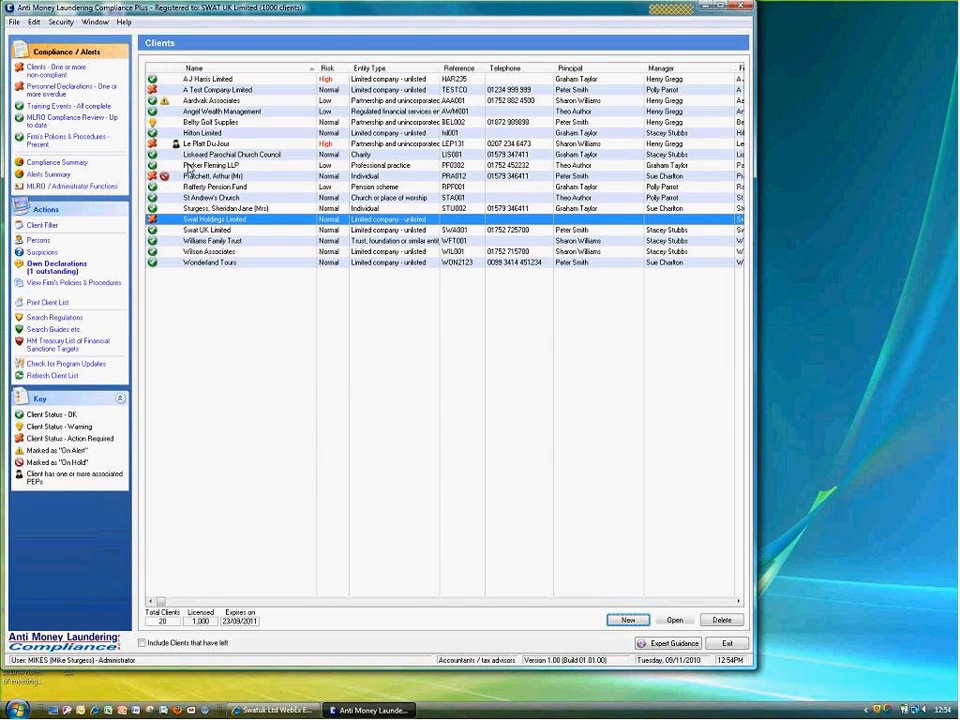
{"action": "left_click", "coordinate": [187, 167]}
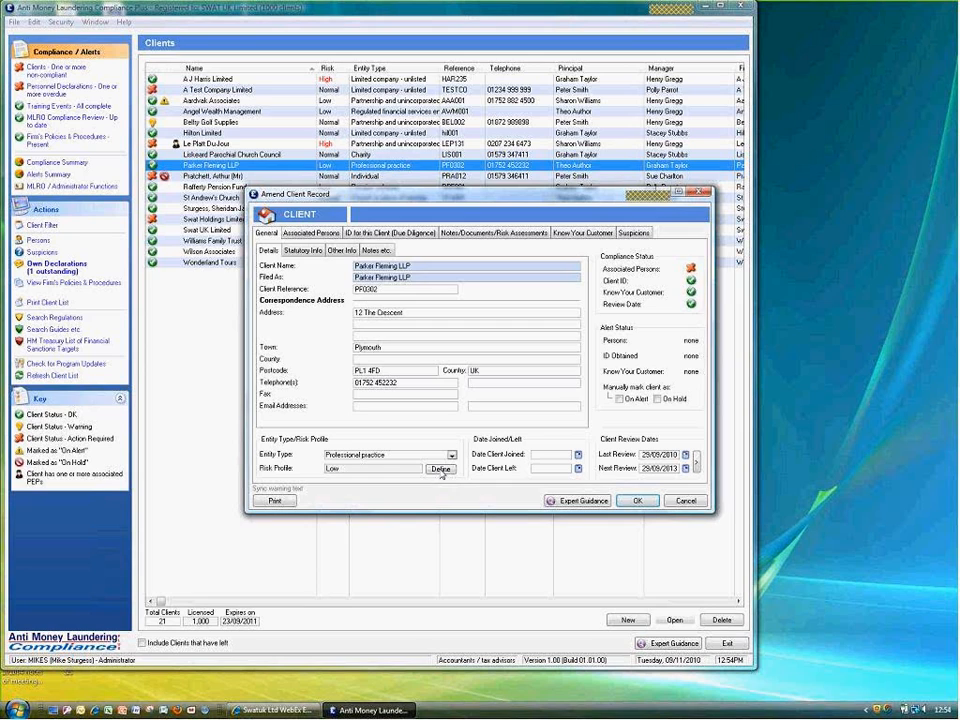
Run the risk wizard answering Business/Entity, five Nos, Yes, No, and accept the Normal result
{"action": "left_click", "coordinate": [441, 470]}
{"action": "left_click", "coordinate": [428, 371]}
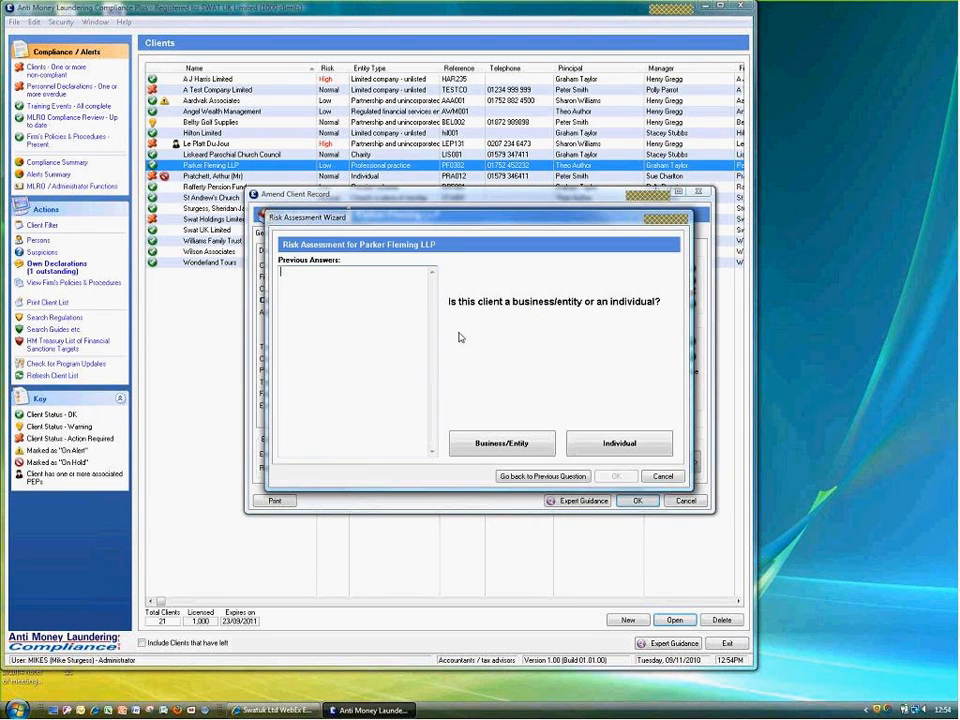
{"action": "left_click", "coordinate": [503, 449]}
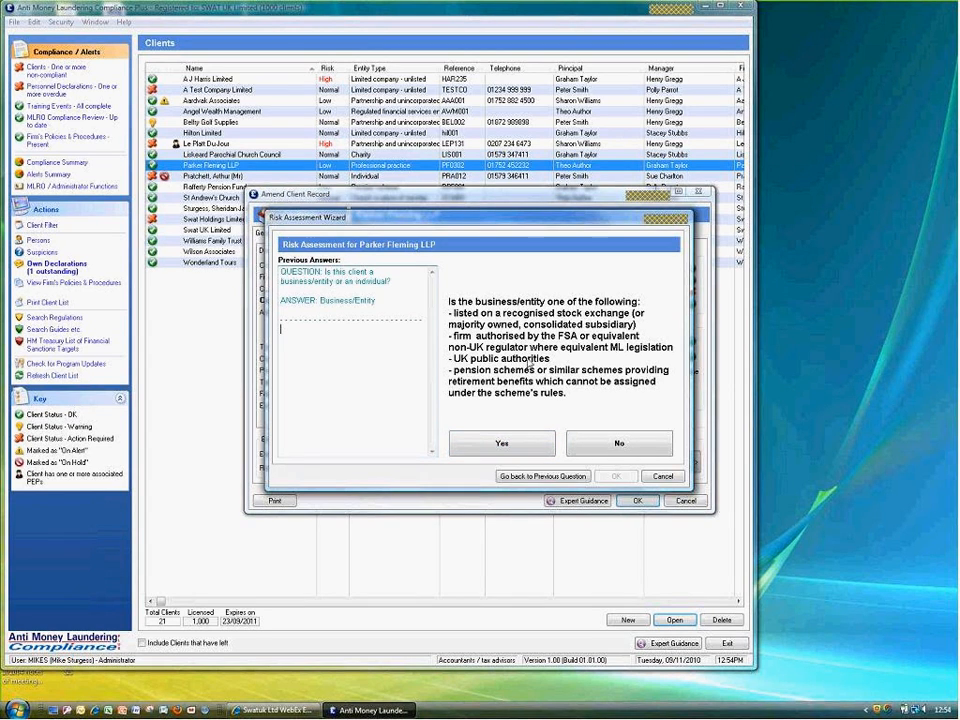
{"action": "left_click", "coordinate": [598, 446]}
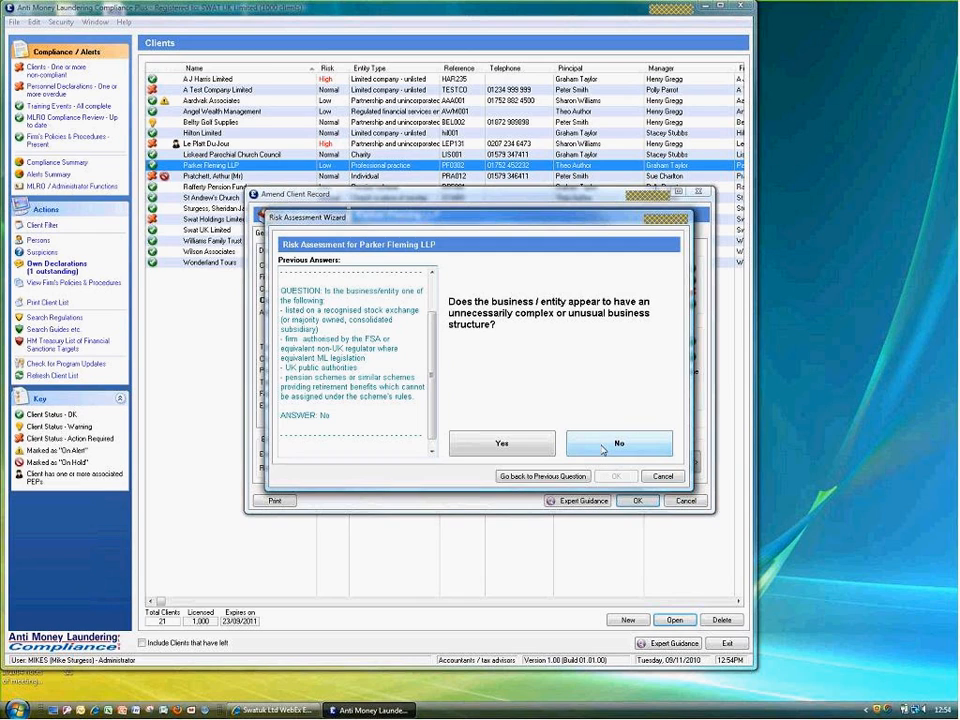
{"action": "left_click", "coordinate": [604, 449]}
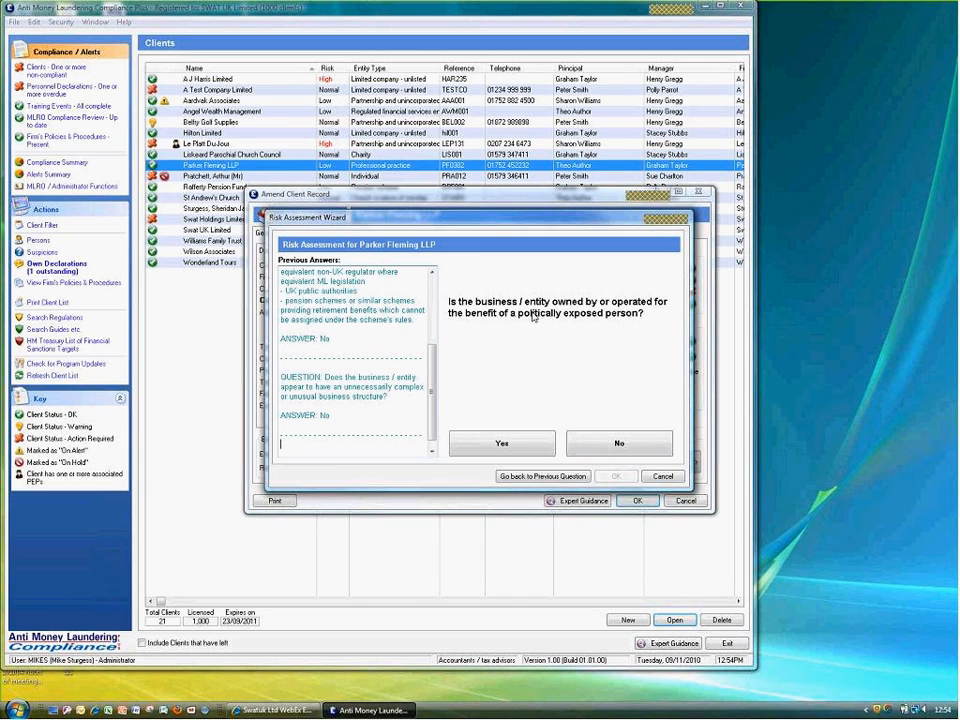
{"action": "left_click", "coordinate": [617, 446]}
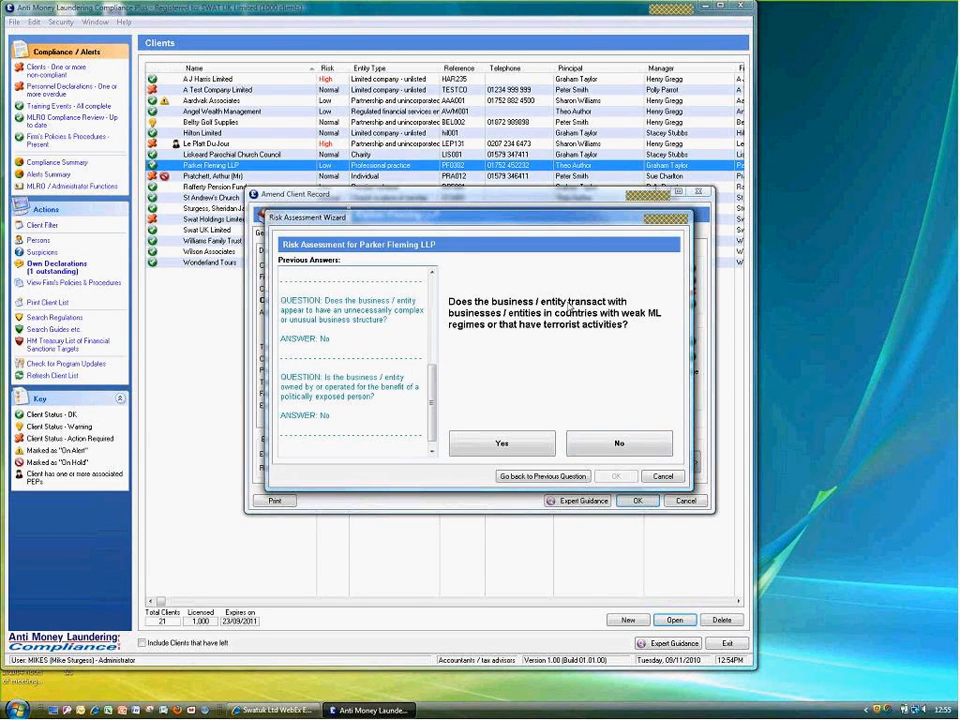
{"action": "left_click", "coordinate": [632, 446]}
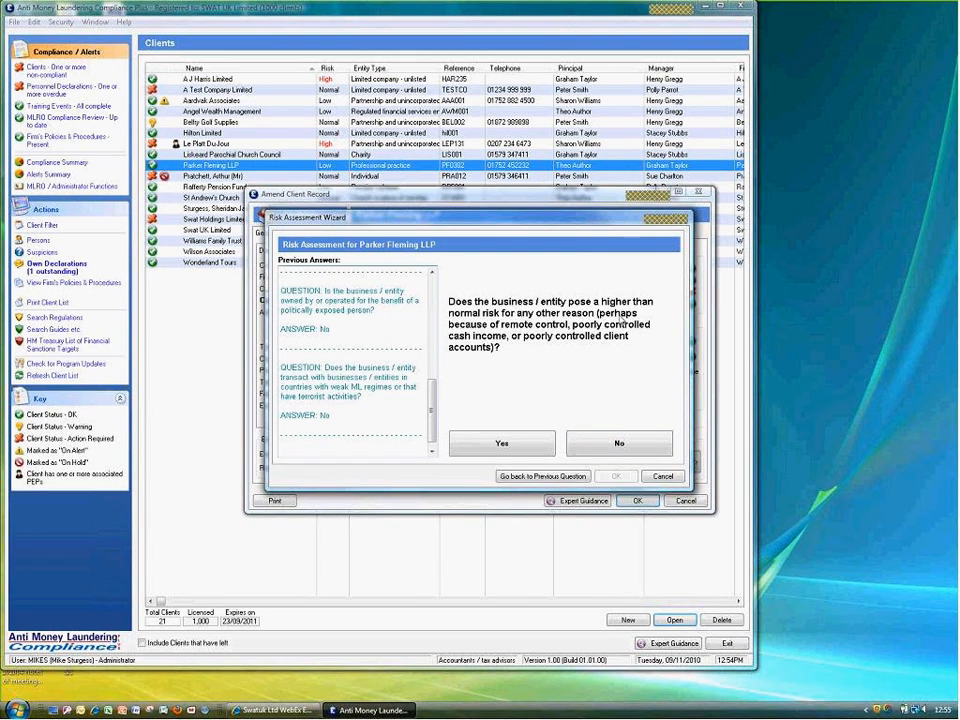
{"action": "left_click", "coordinate": [618, 442]}
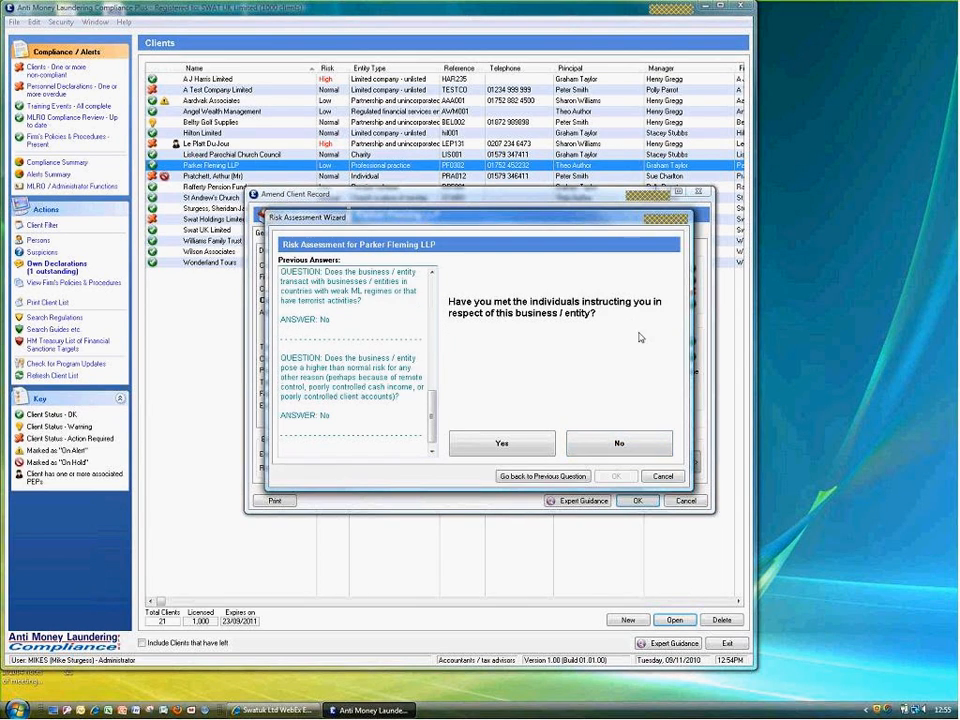
{"action": "left_click", "coordinate": [533, 446]}
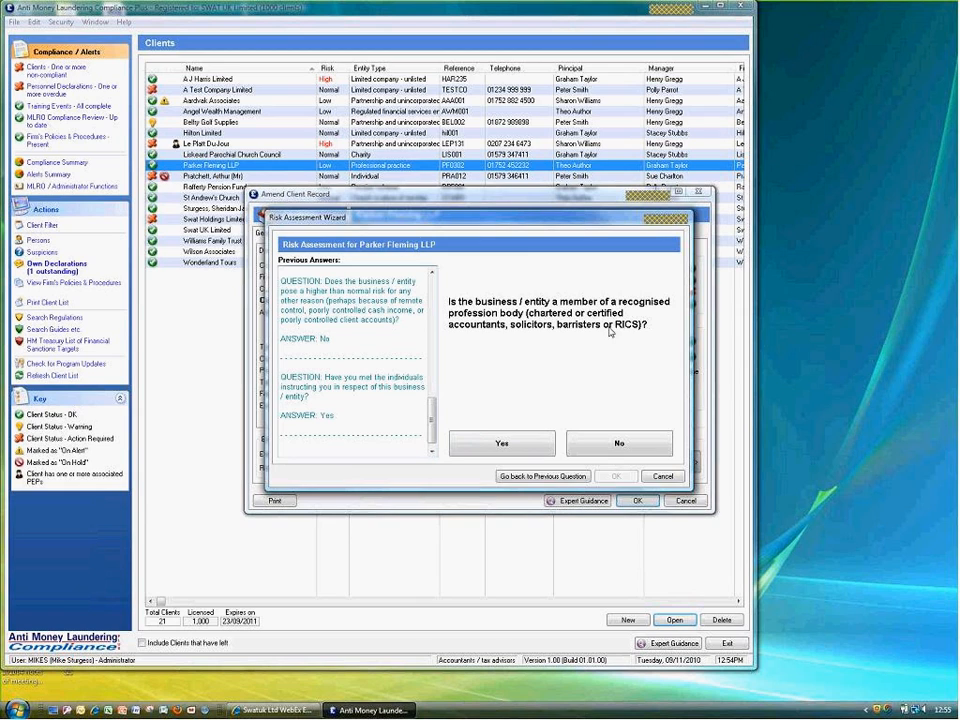
{"action": "left_click", "coordinate": [611, 446]}
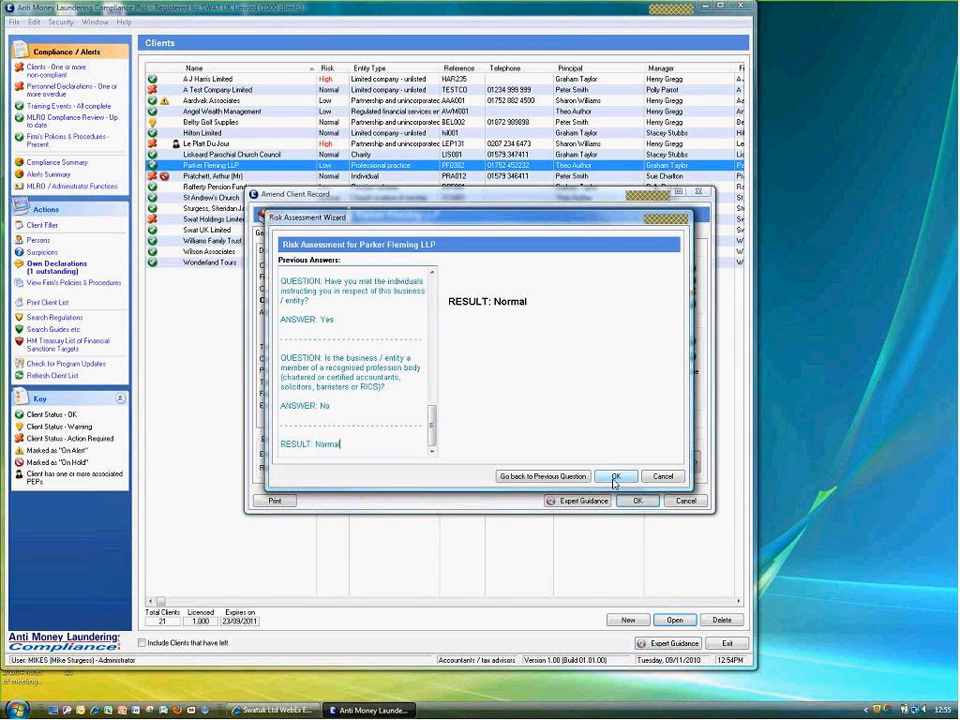
{"action": "left_click", "coordinate": [615, 477]}
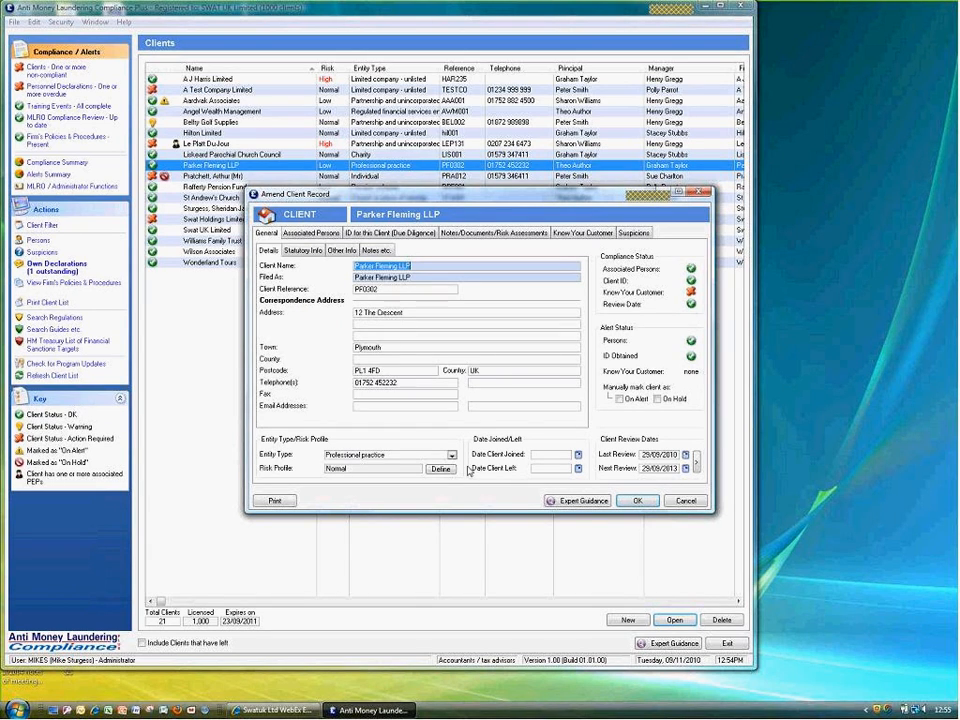
Review Parker Fleming LLP's Notes etc. tab
{"action": "left_click", "coordinate": [373, 252]}
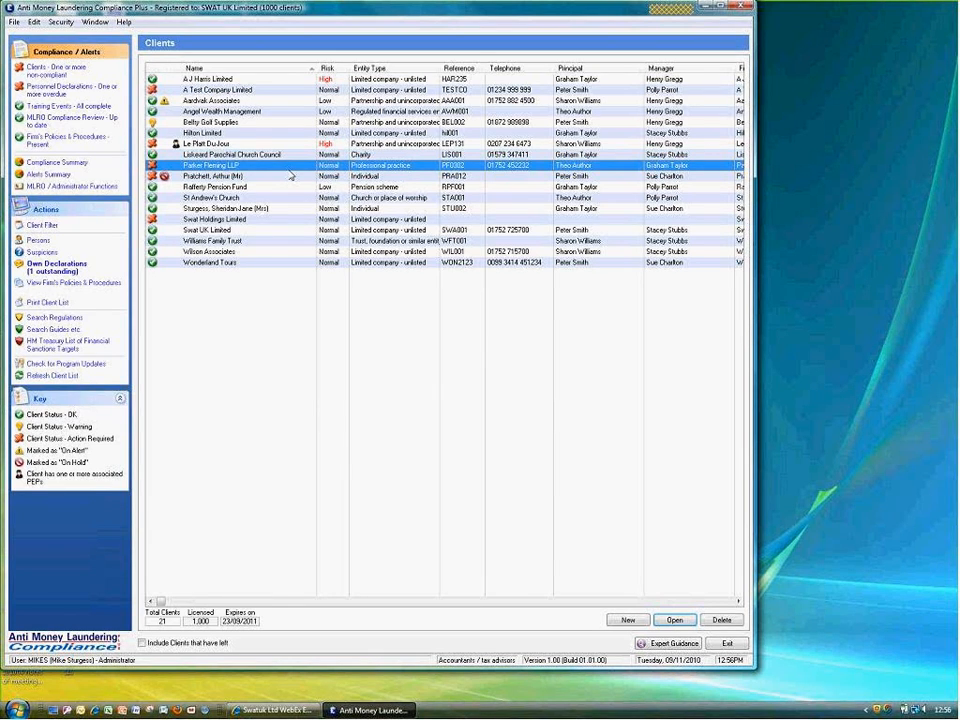
{"action": "double_click", "coordinate": [216, 231]}
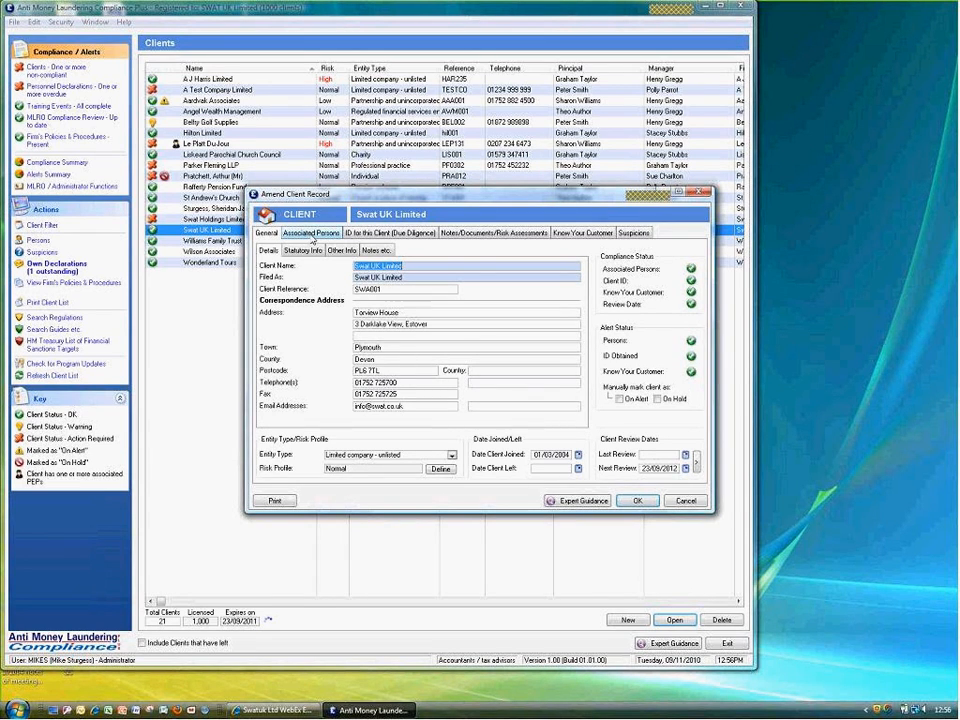
{"action": "left_click", "coordinate": [376, 252]}
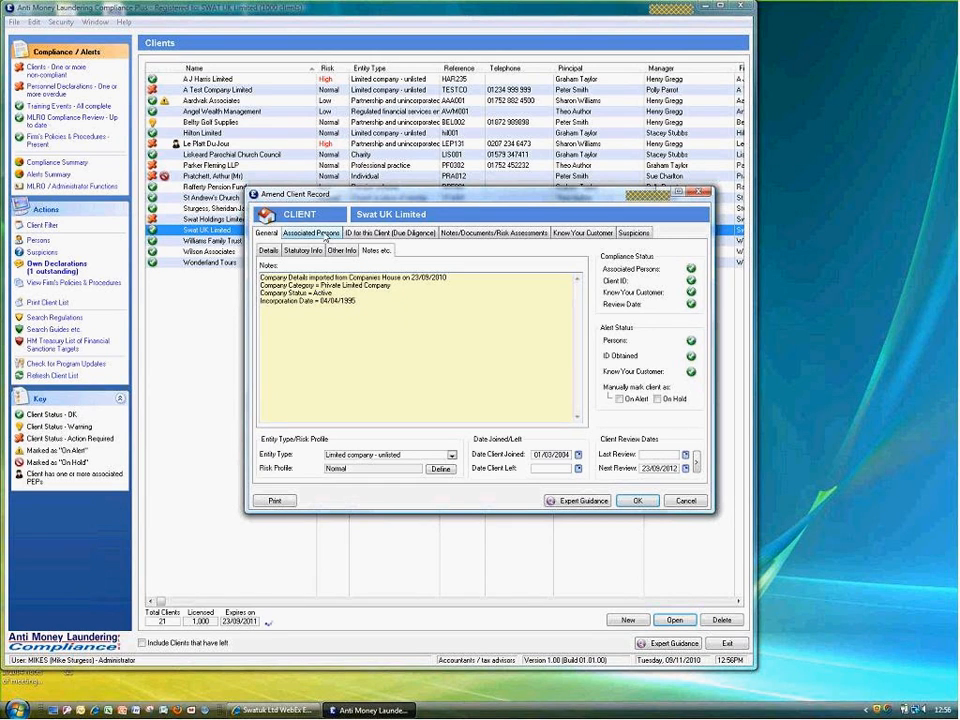
{"action": "left_click", "coordinate": [325, 237]}
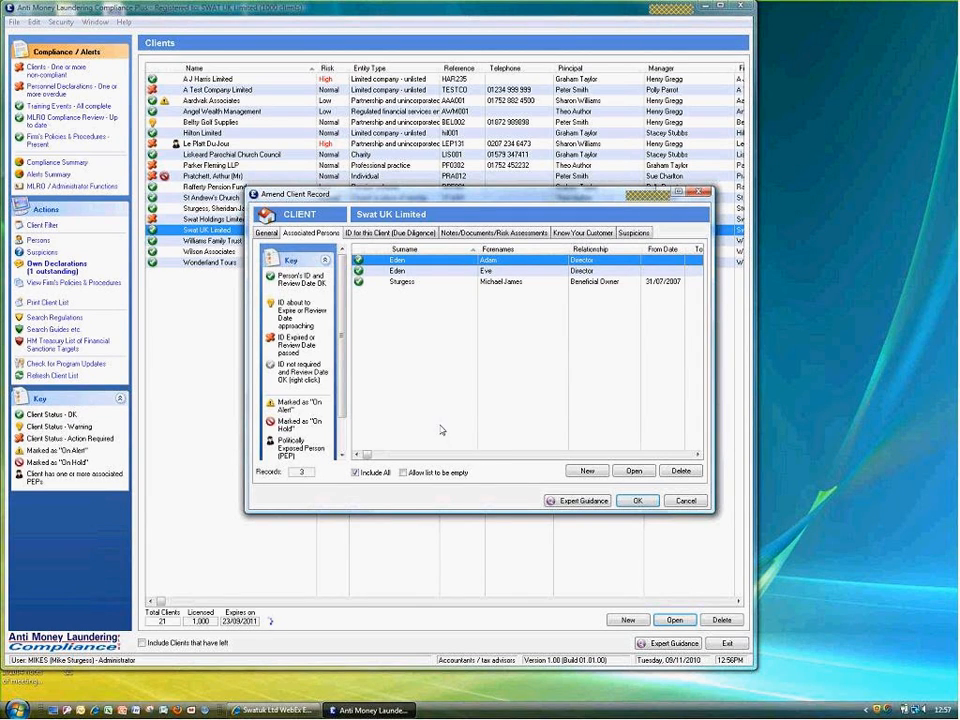
{"action": "left_click", "coordinate": [684, 501]}
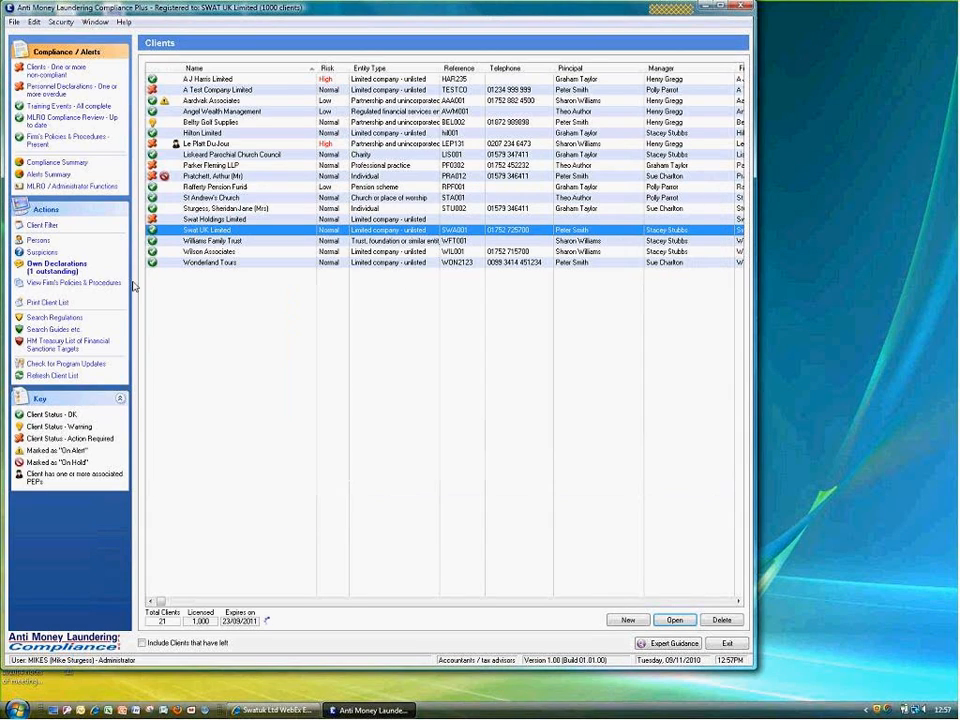
Open a person's record from the all-persons list and show Expert Guidance from its ID tab
{"action": "left_click", "coordinate": [38, 241]}
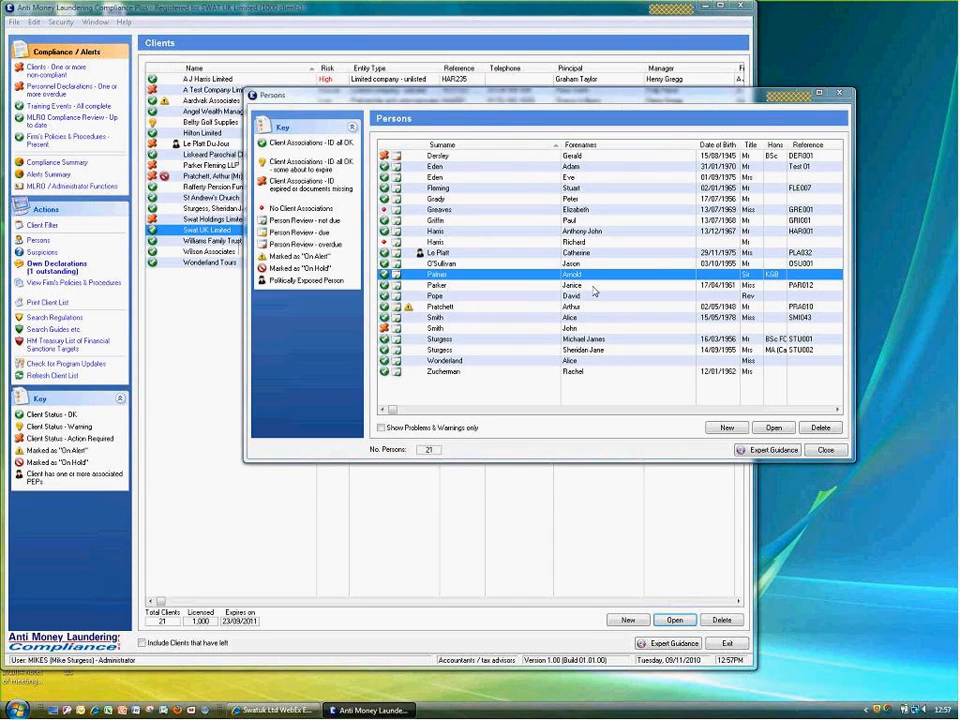
{"action": "double_click", "coordinate": [590, 274]}
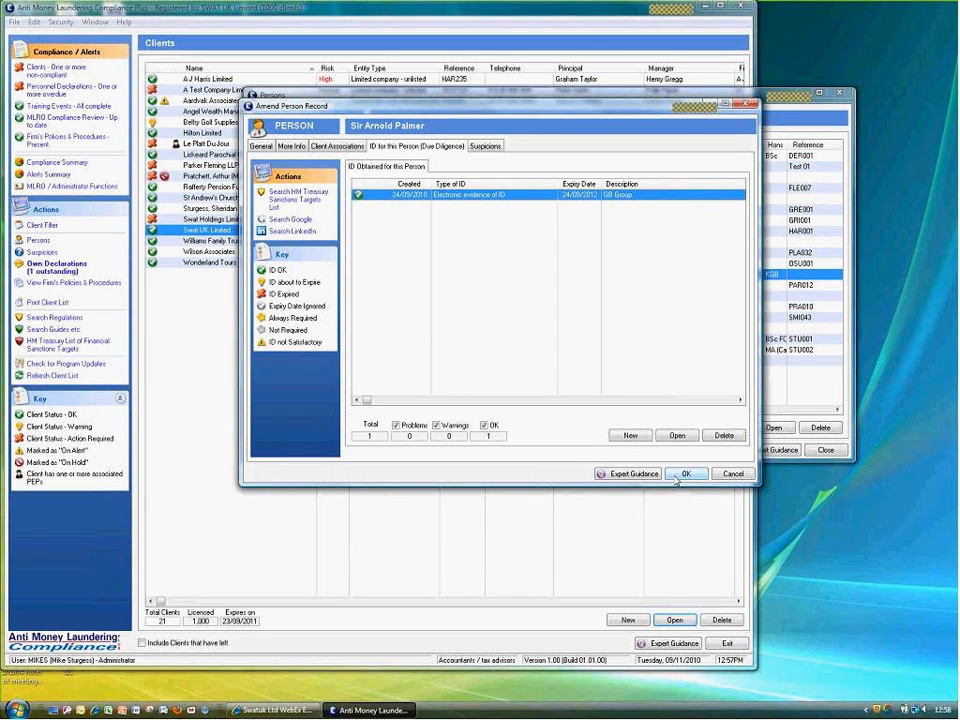
{"action": "left_click", "coordinate": [622, 479]}
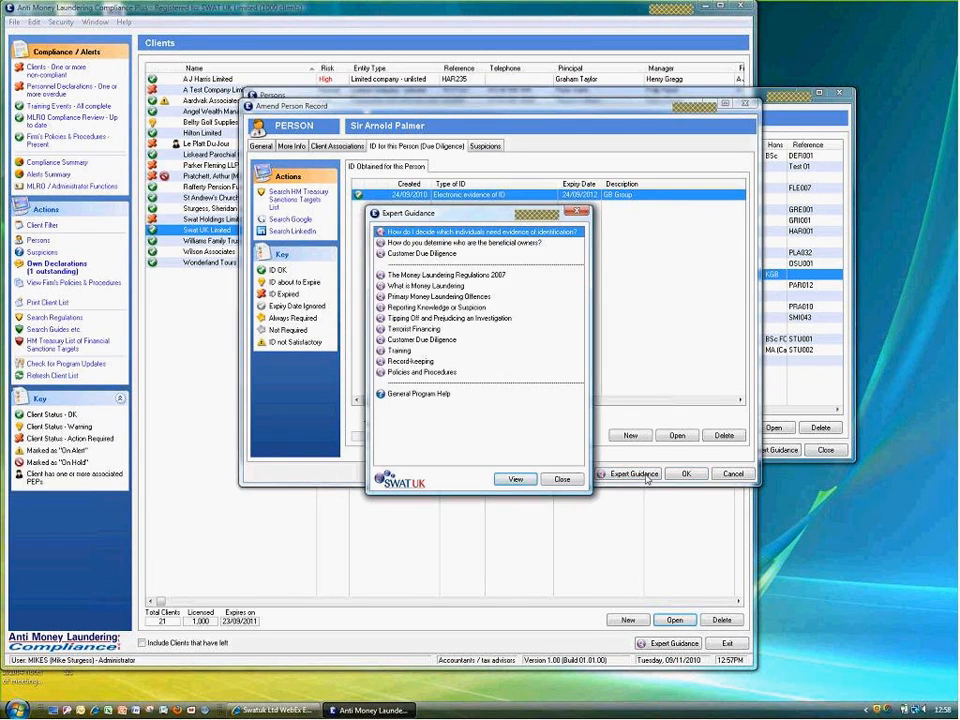
Read the guidance on which individuals need ID evidence and the Tipping off article, then close Expert Guidance
{"action": "double_click", "coordinate": [457, 235]}
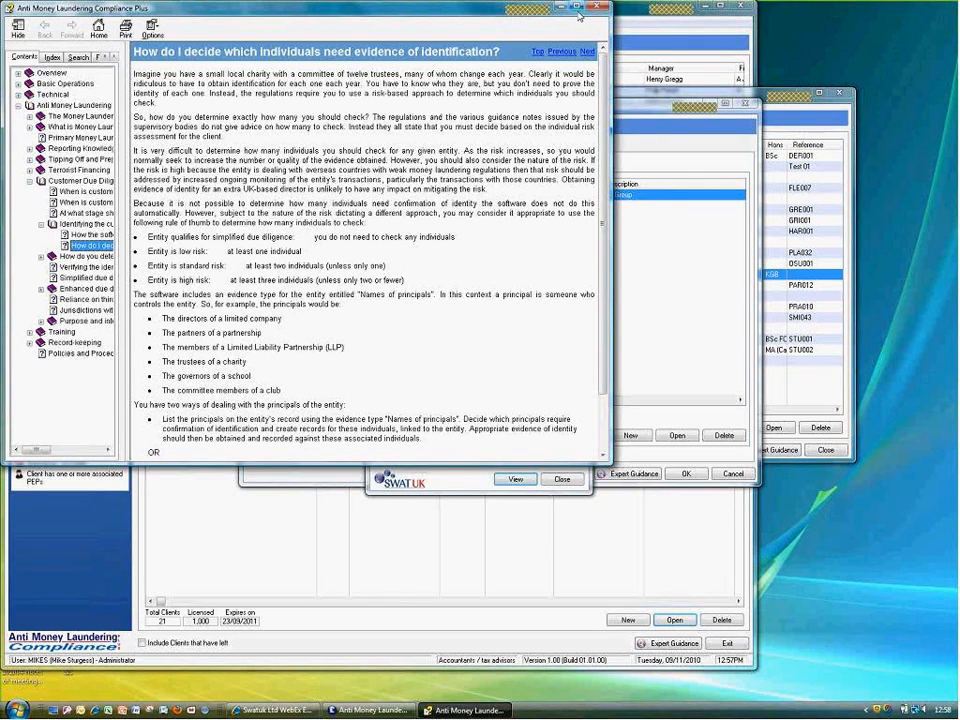
{"action": "left_click", "coordinate": [601, 8]}
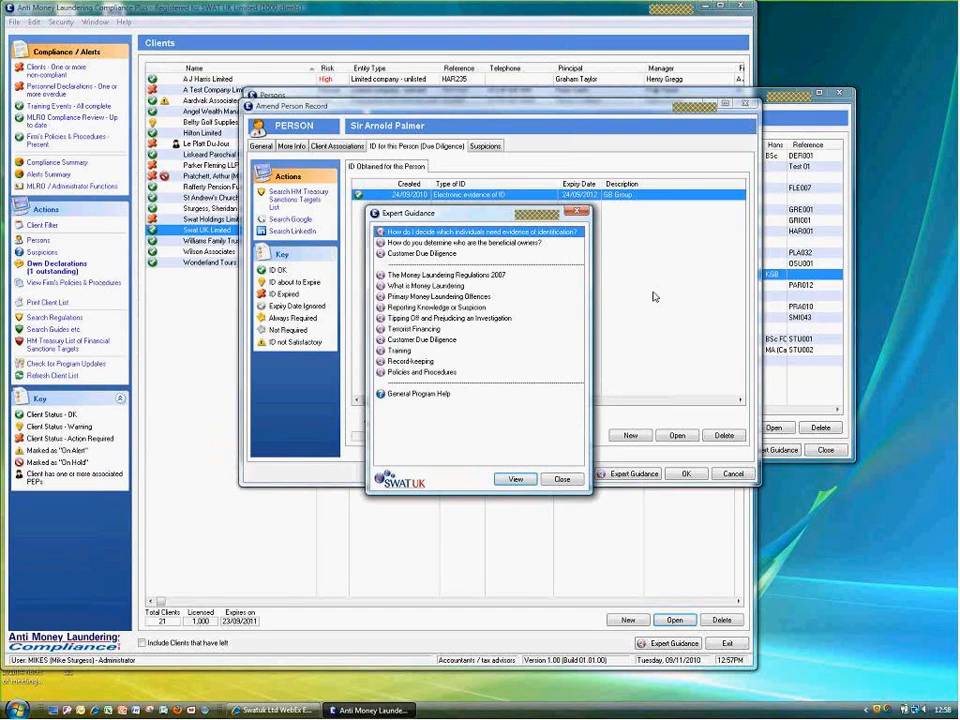
{"action": "left_click", "coordinate": [401, 320]}
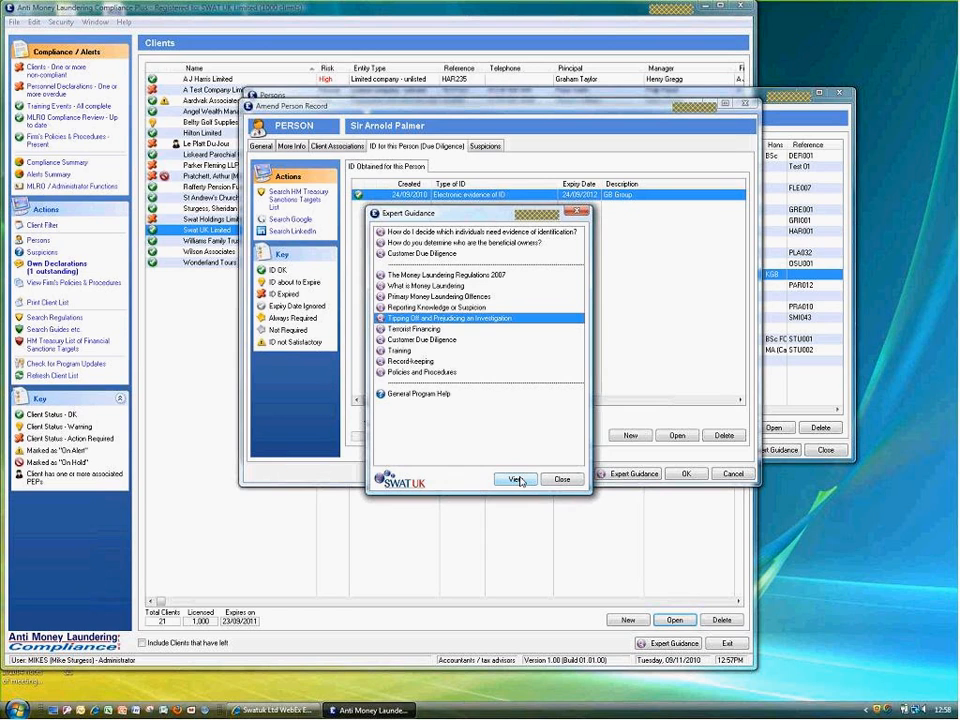
{"action": "left_click", "coordinate": [514, 480]}
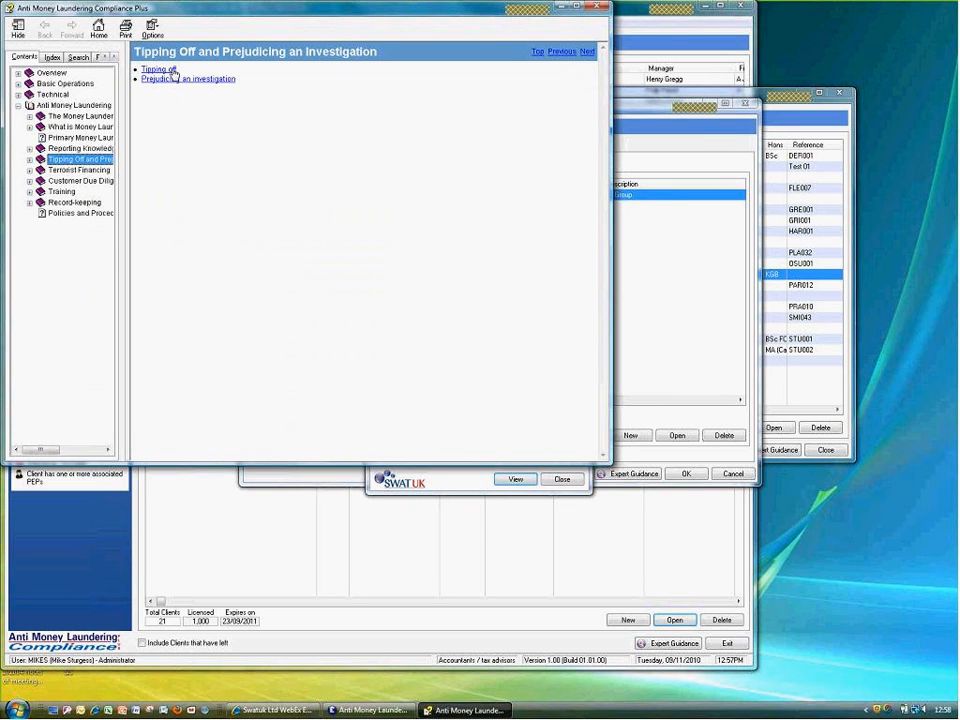
{"action": "left_click", "coordinate": [172, 71]}
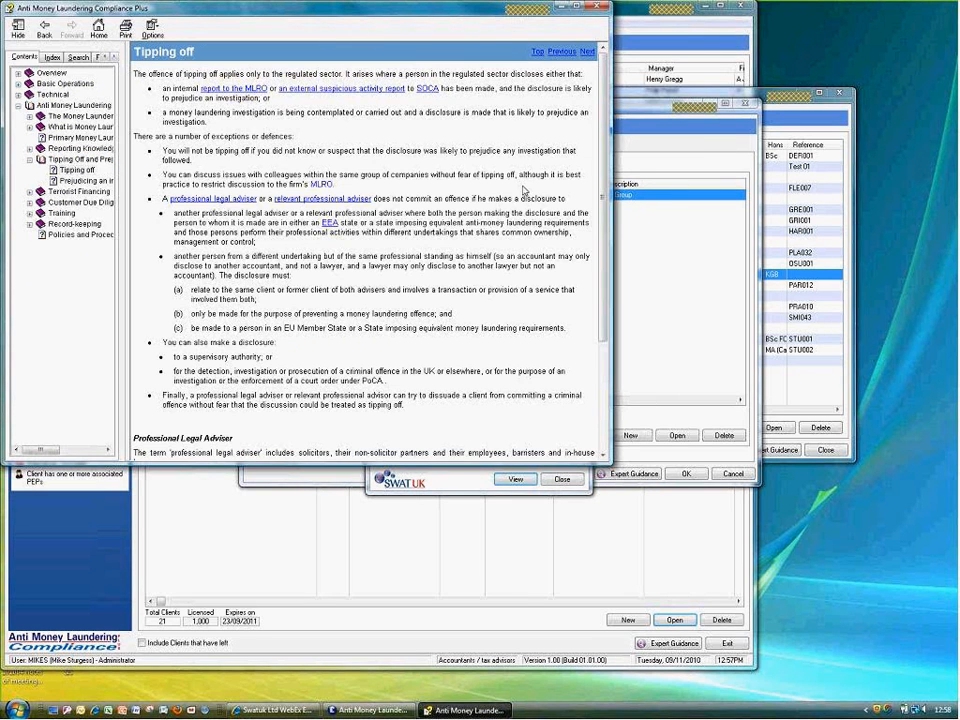
{"action": "left_click", "coordinate": [598, 8]}
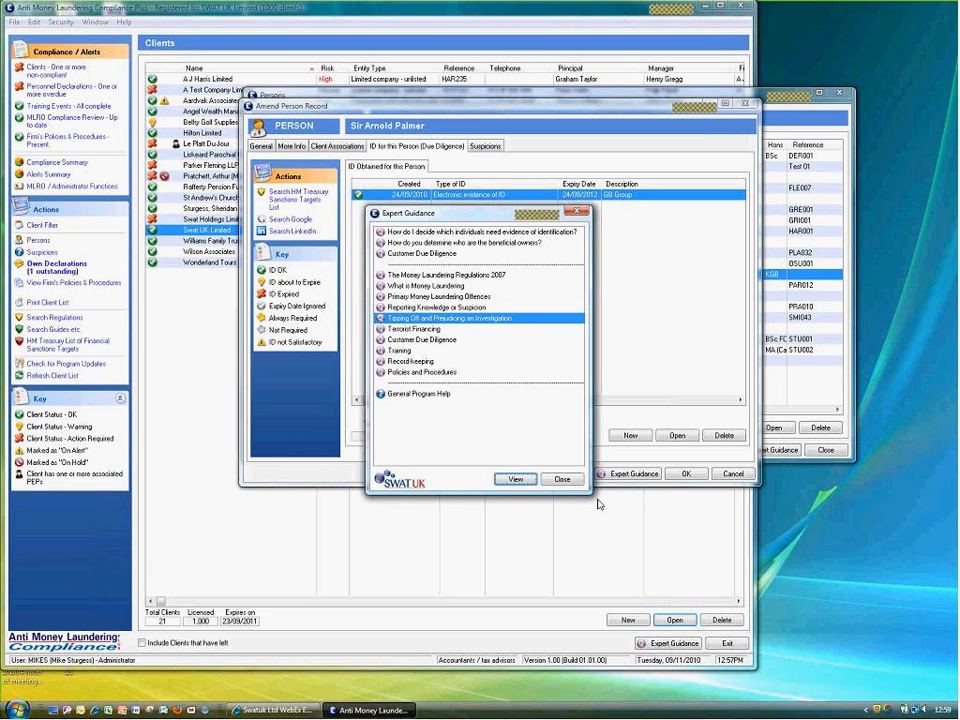
{"action": "left_click", "coordinate": [572, 481]}
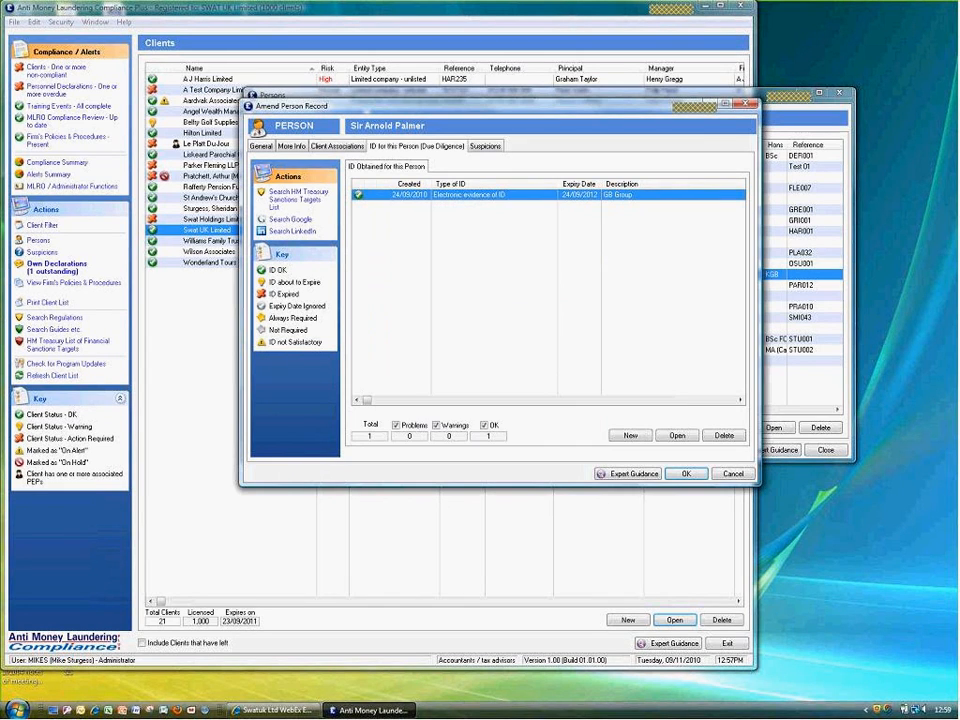
Open the Seasonal ML Q & A training event's participant list from Personnel Training
{"action": "left_click", "coordinate": [686, 473]}
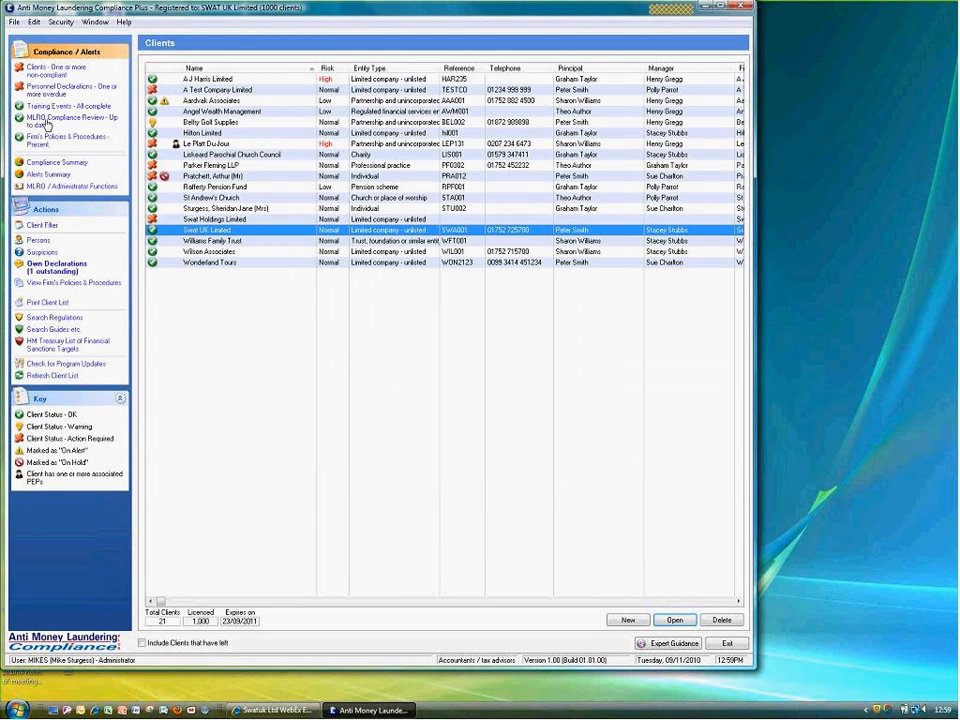
{"action": "left_click", "coordinate": [46, 124]}
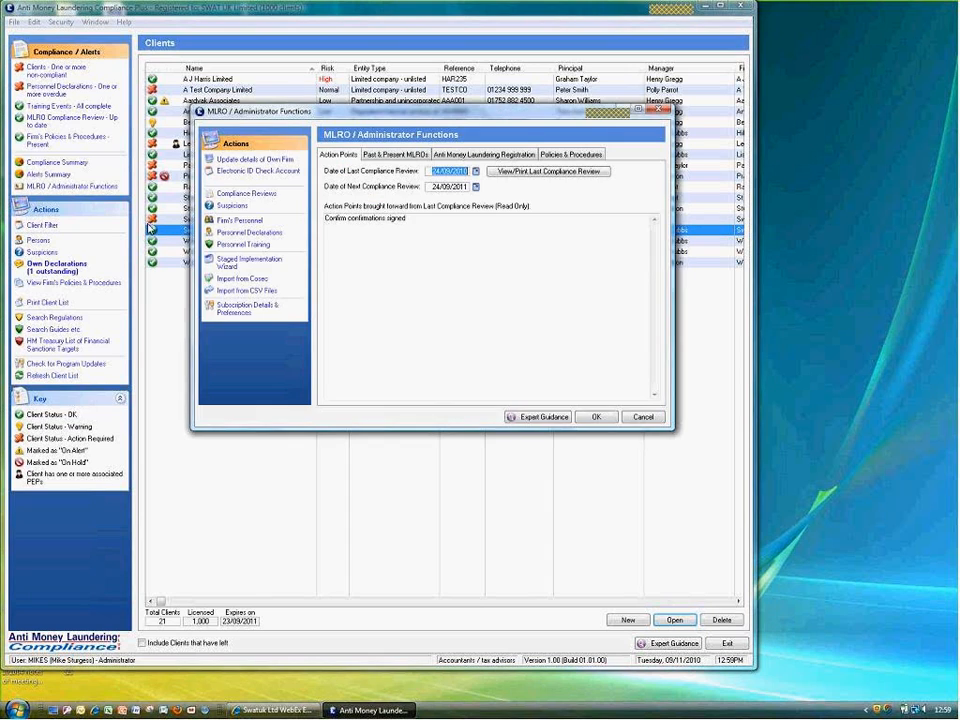
{"action": "left_click", "coordinate": [240, 245]}
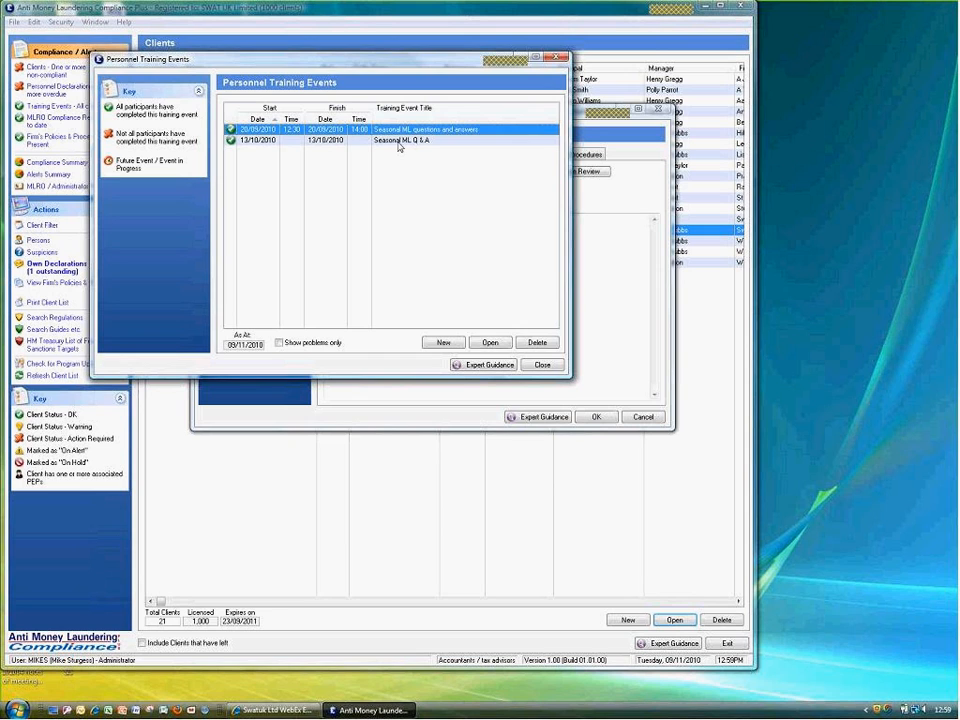
{"action": "double_click", "coordinate": [399, 141]}
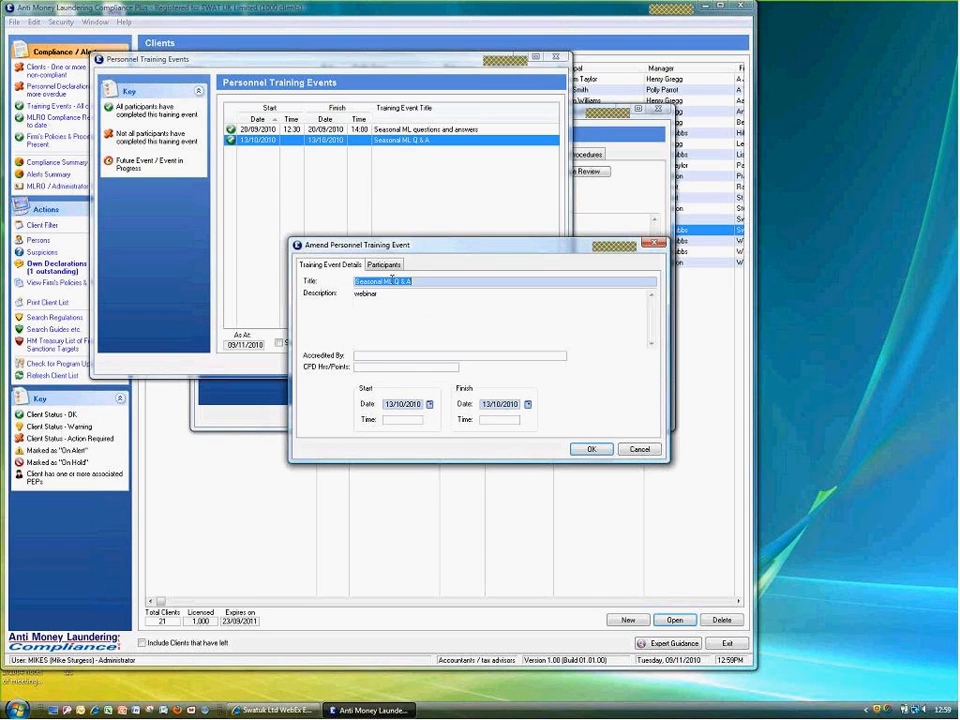
{"action": "left_click", "coordinate": [383, 264]}
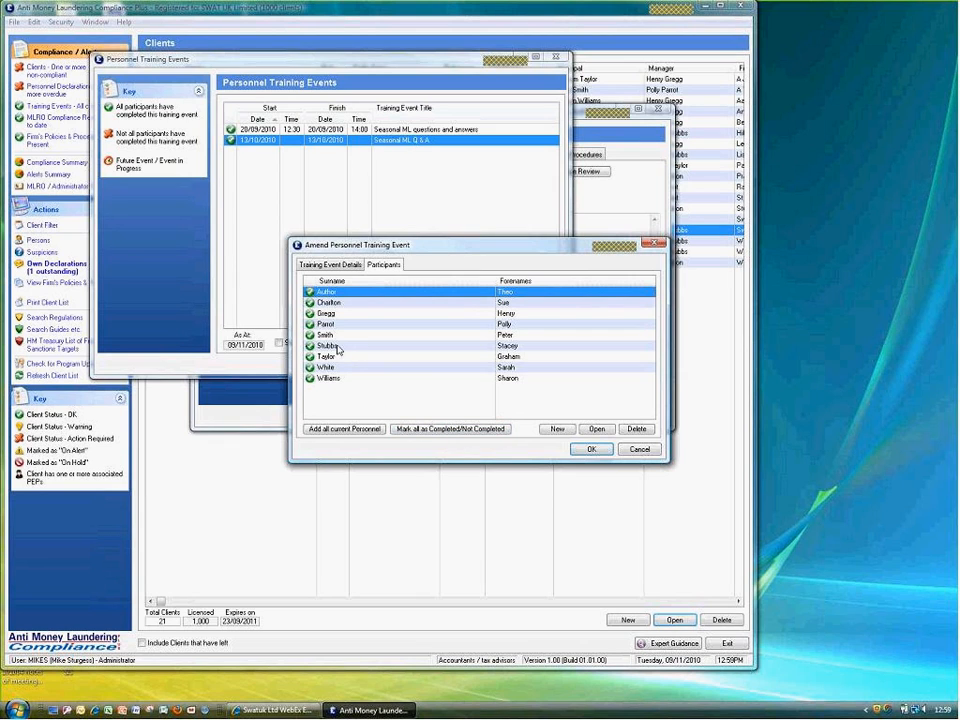
Delete the second participant from the event and save, leaving eight participants
{"action": "left_click", "coordinate": [557, 430]}
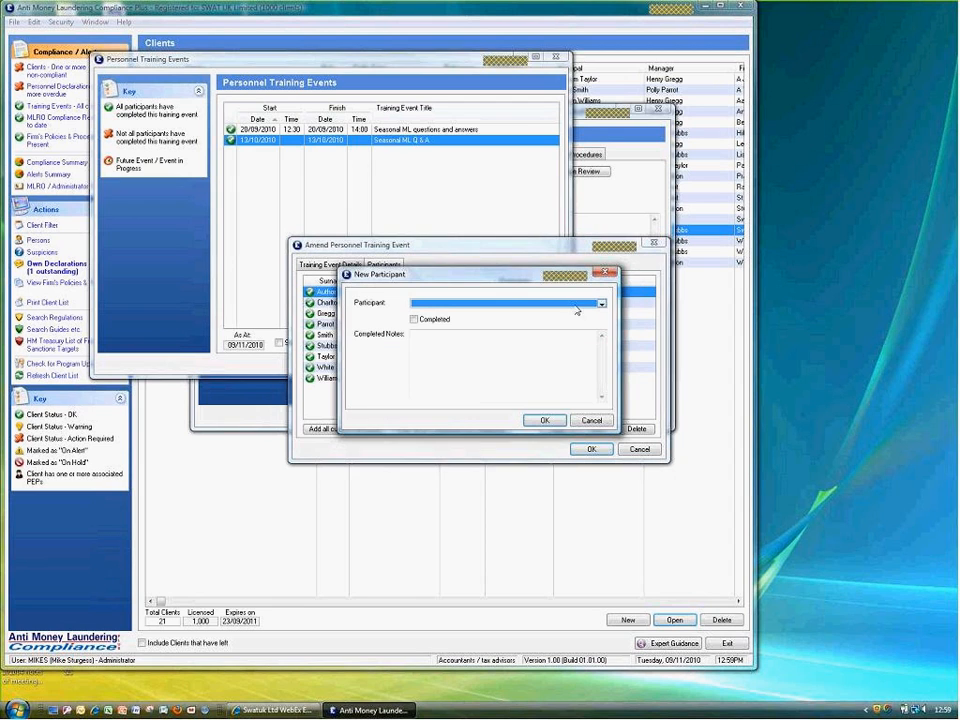
{"action": "left_click", "coordinate": [574, 304]}
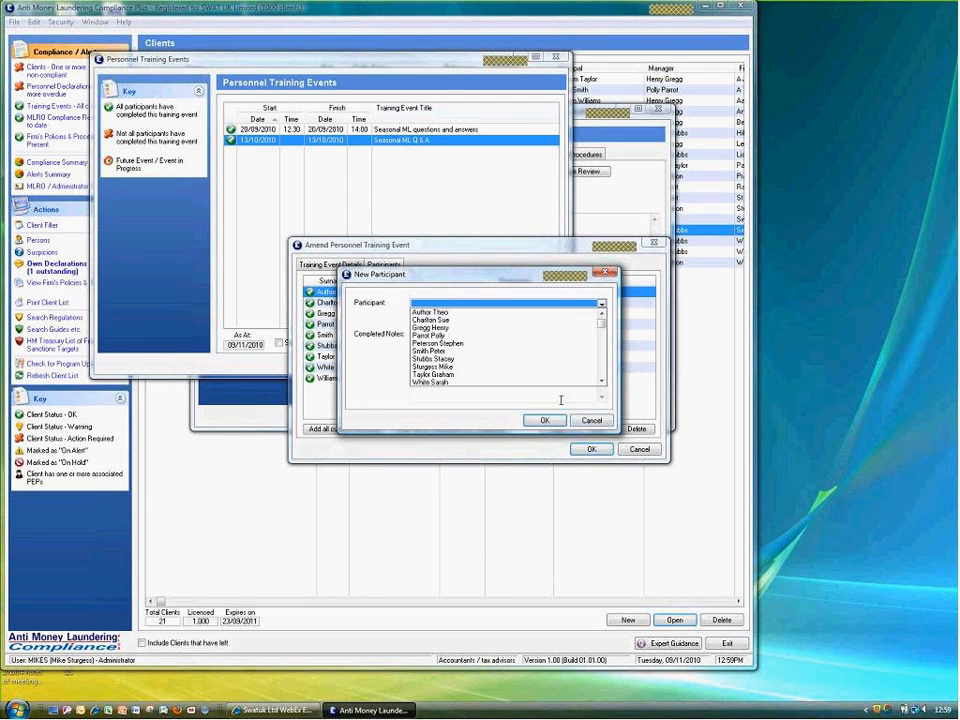
{"action": "left_click", "coordinate": [594, 421]}
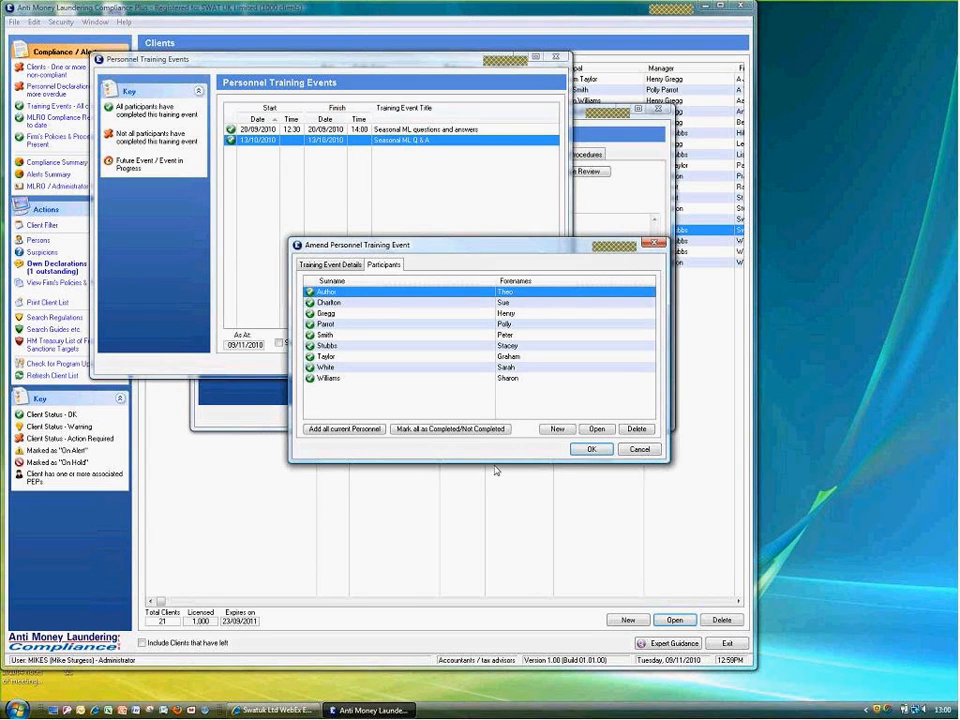
{"action": "left_click", "coordinate": [627, 432]}
{"action": "left_click", "coordinate": [452, 373]}
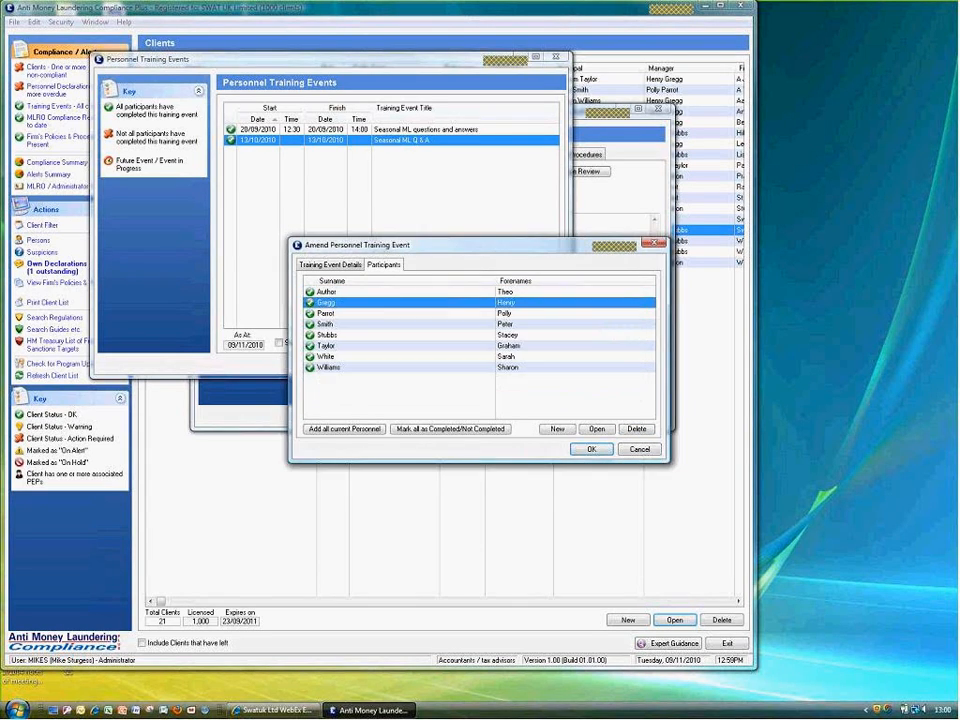
{"action": "left_click", "coordinate": [582, 451]}
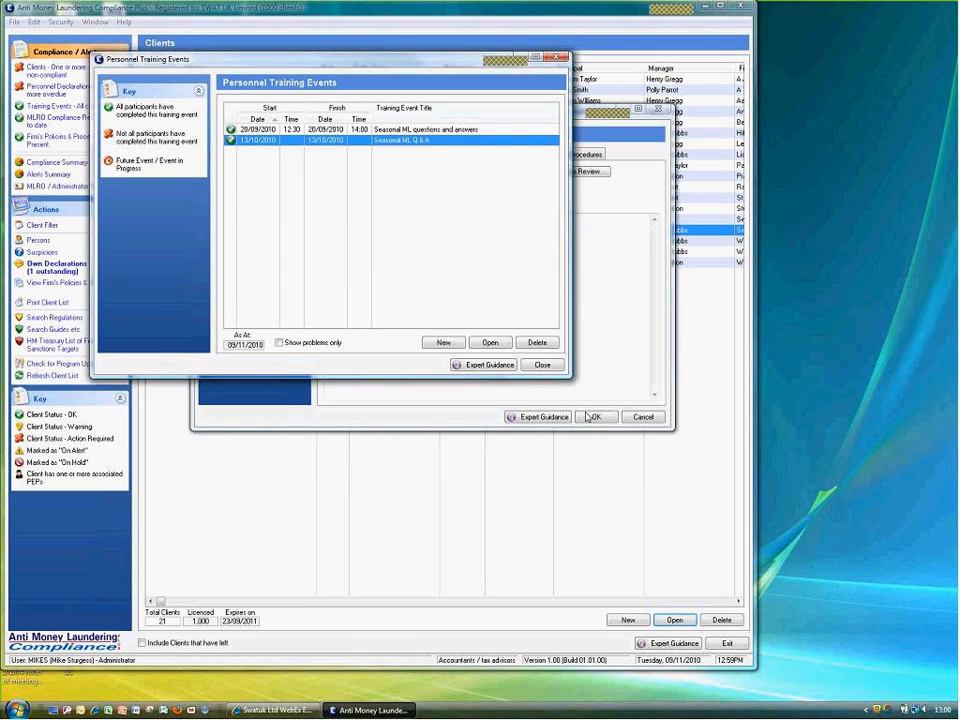
Close the training events, review the Firm's Personnel list, and close MLRO / Administrator Functions
{"action": "left_click", "coordinate": [541, 365]}
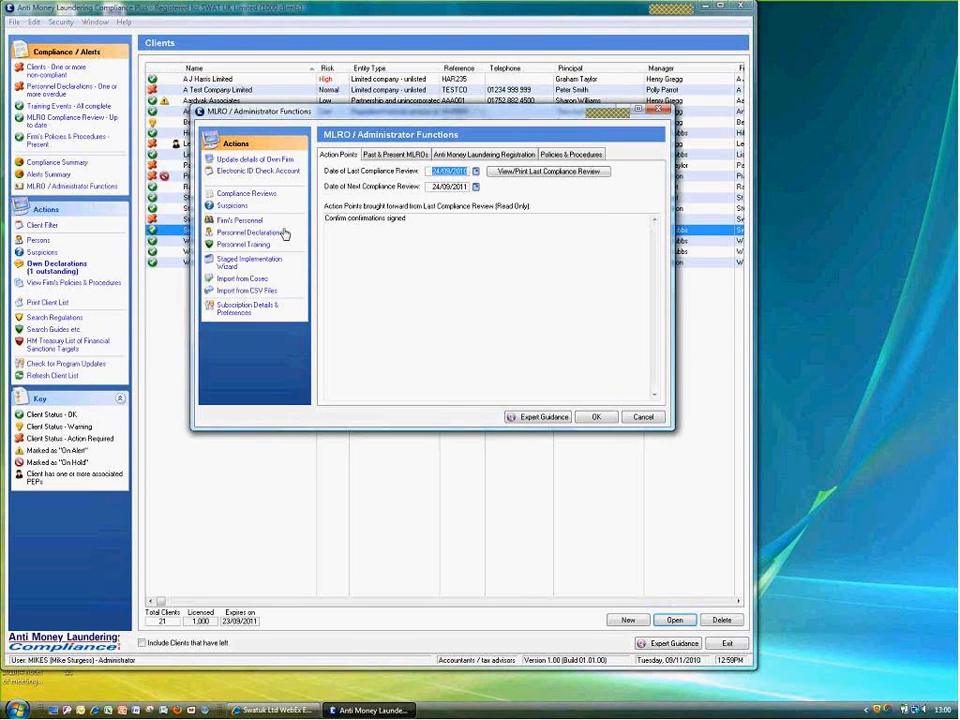
{"action": "left_click", "coordinate": [244, 222]}
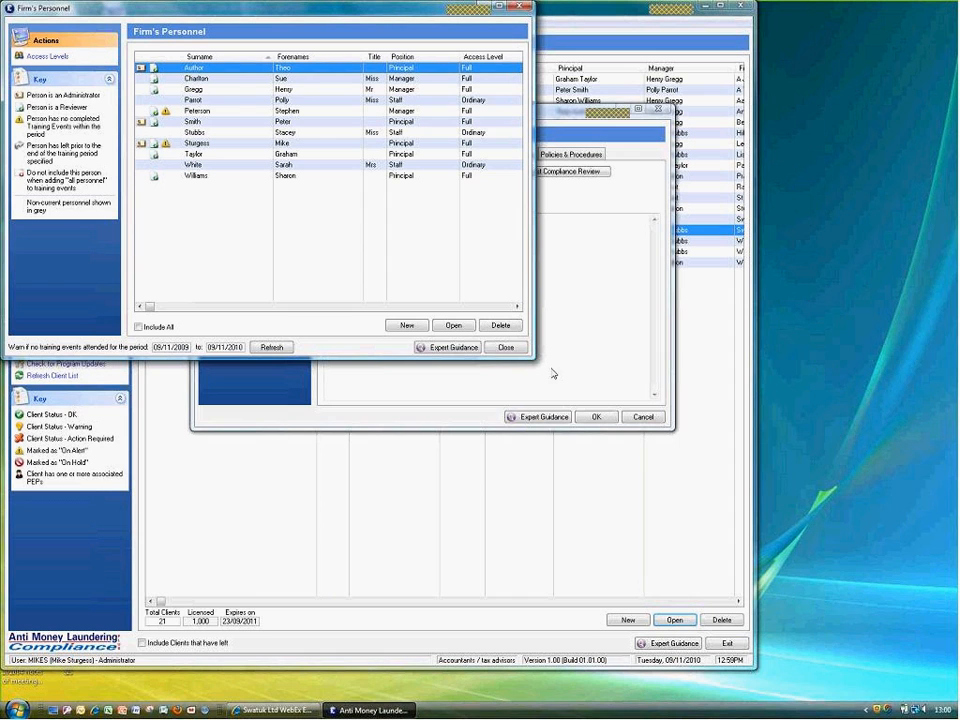
{"action": "left_click", "coordinate": [506, 348]}
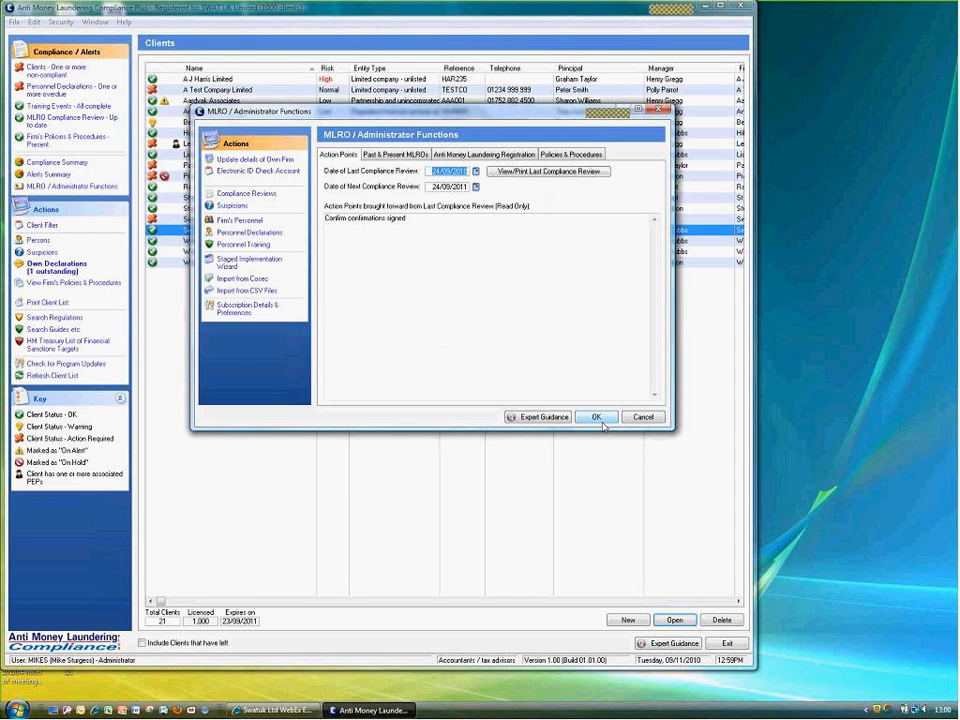
{"action": "left_click", "coordinate": [597, 418]}
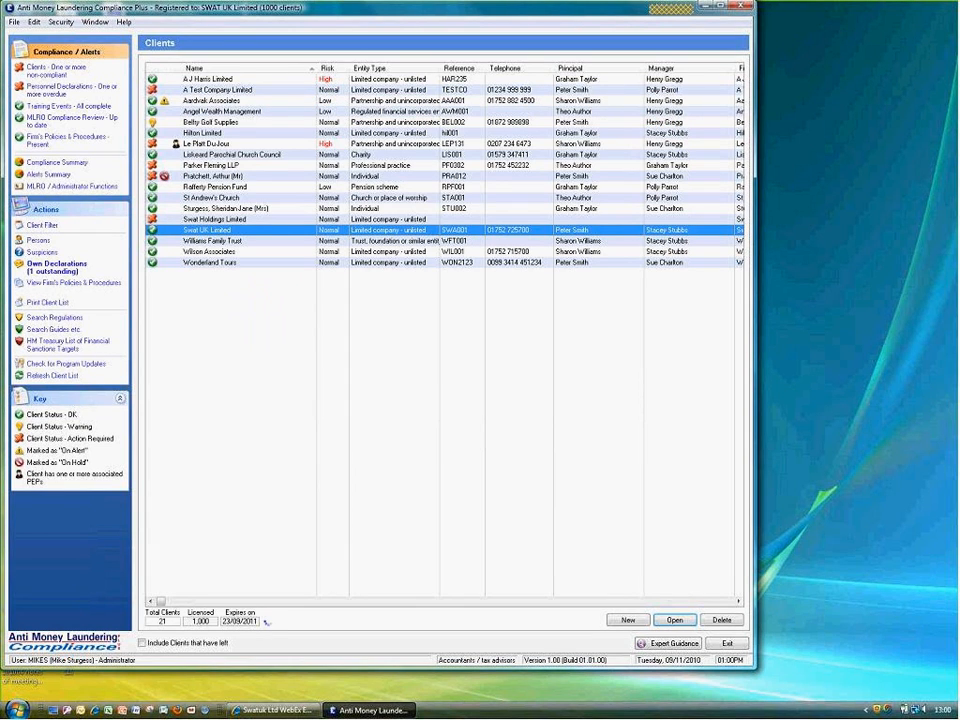
Add a Free Companies House Search ID to Swat UK Limited and view its CH Data Check report
{"action": "double_click", "coordinate": [207, 232]}
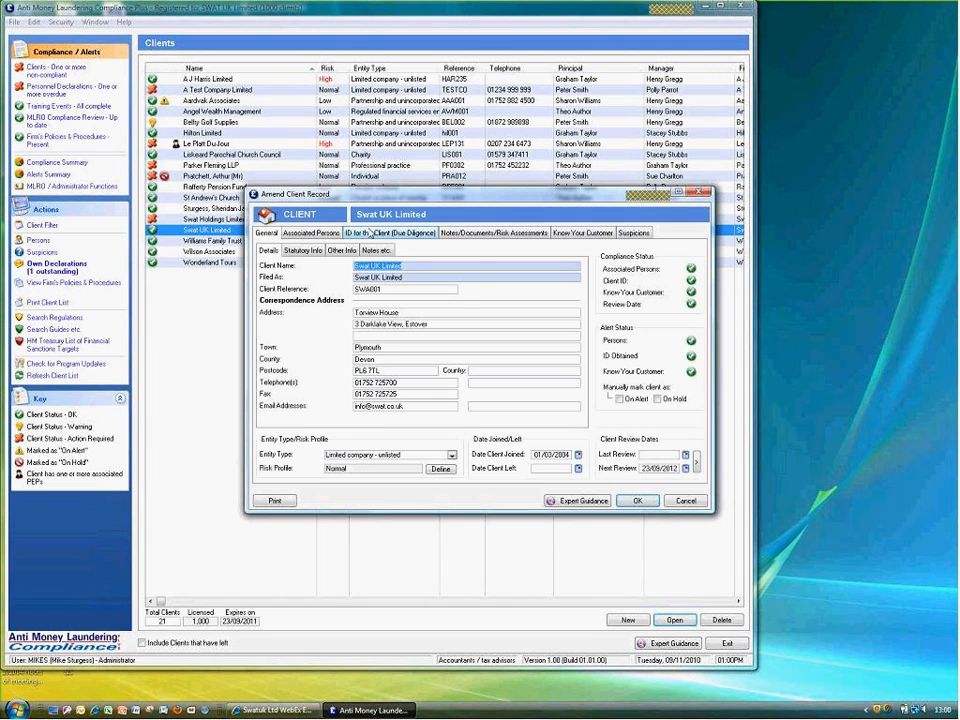
{"action": "left_click", "coordinate": [369, 232]}
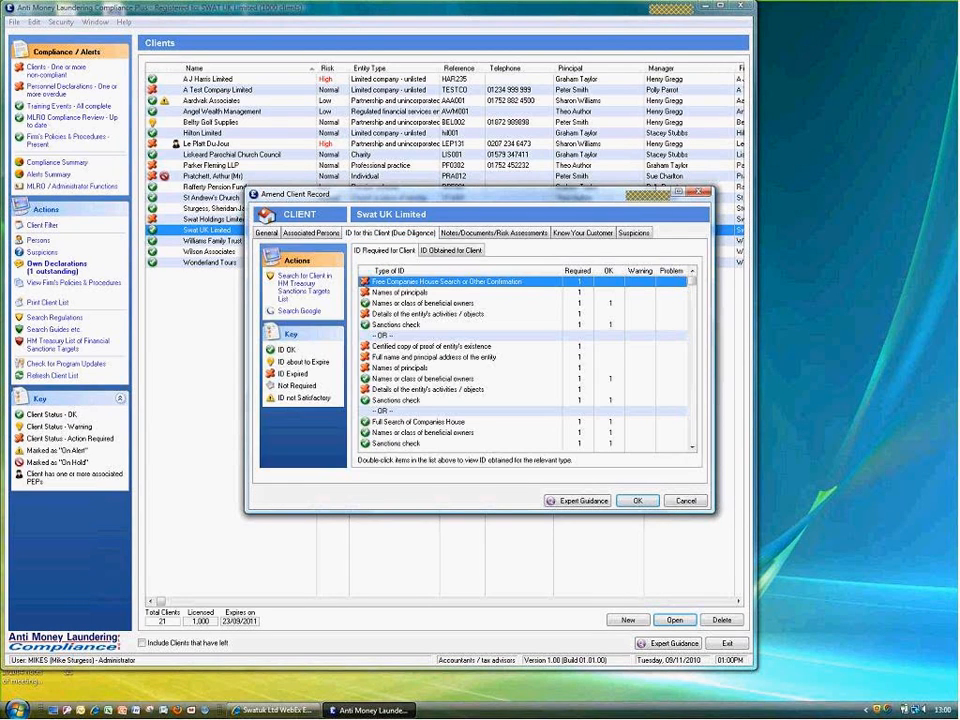
{"action": "double_click", "coordinate": [398, 283]}
{"action": "left_click", "coordinate": [453, 374]}
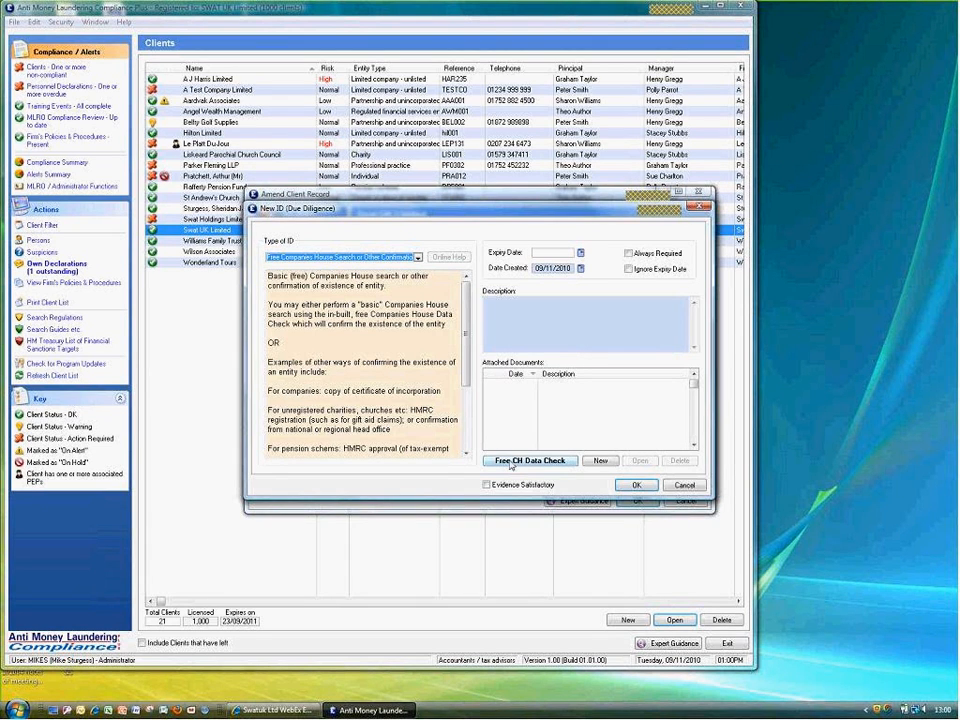
{"action": "left_click", "coordinate": [511, 462]}
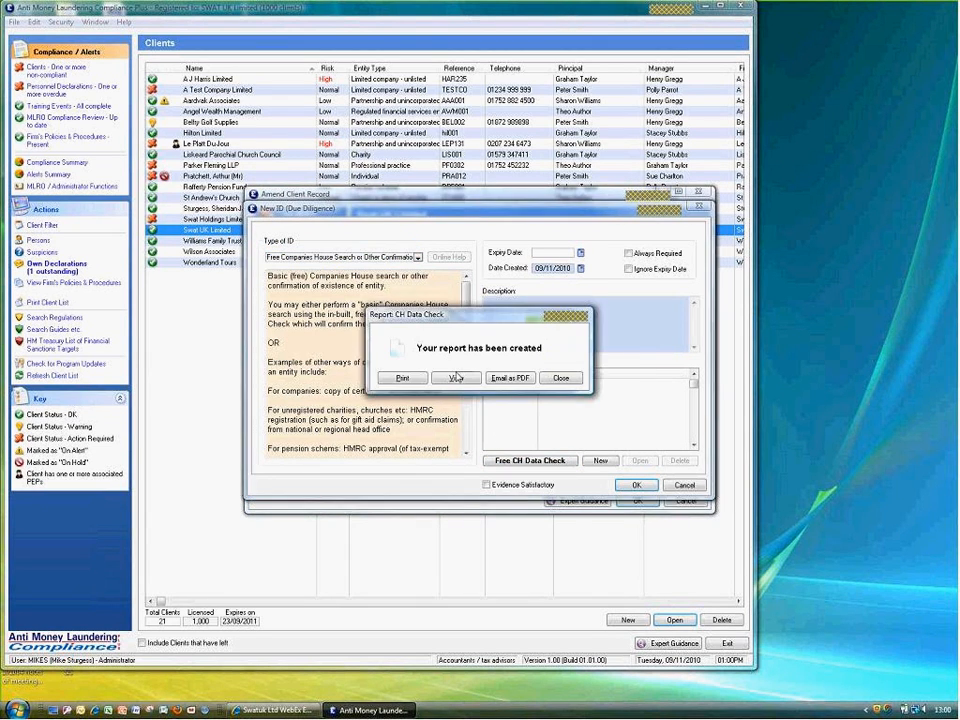
{"action": "left_click", "coordinate": [455, 379]}
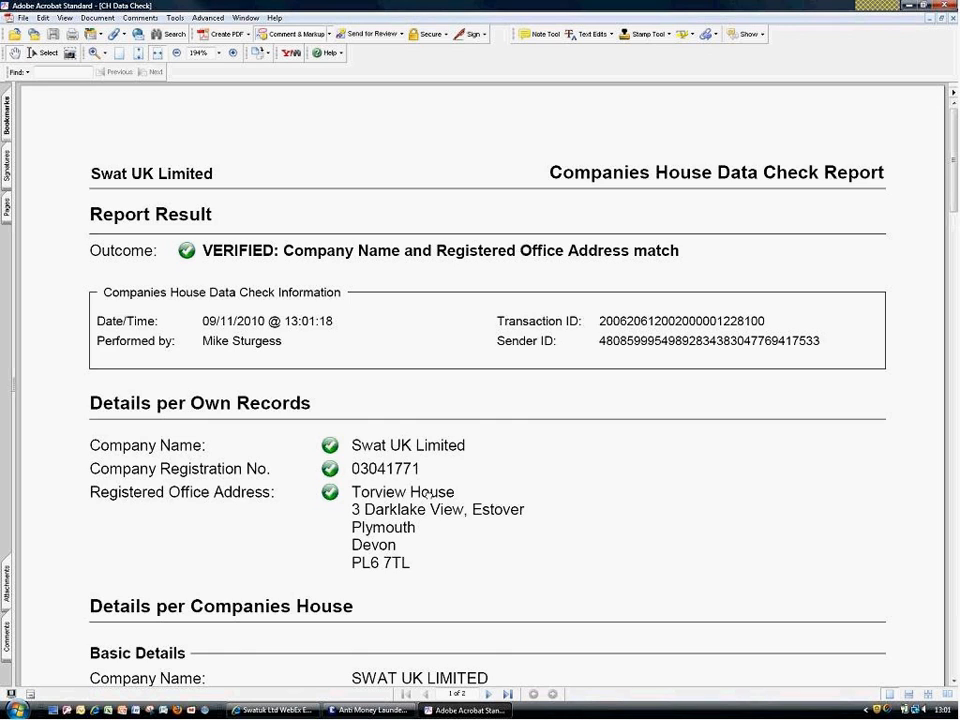
Scroll through the CH Data Check PDF to read the verification, accounts and annual return details
{"action": "scroll", "coordinate": [427, 494], "scroll_direction": "down", "scroll_amount": 2}
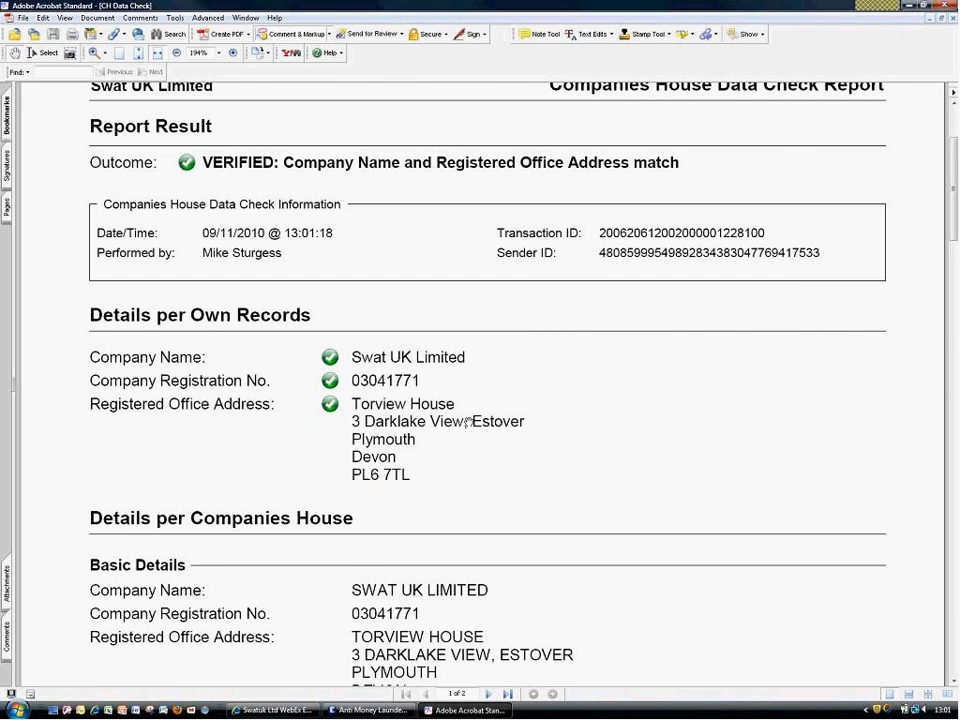
{"action": "scroll", "coordinate": [468, 422], "scroll_direction": "down", "scroll_amount": 7}
{"action": "scroll", "coordinate": [493, 188], "scroll_direction": "down", "scroll_amount": 7}
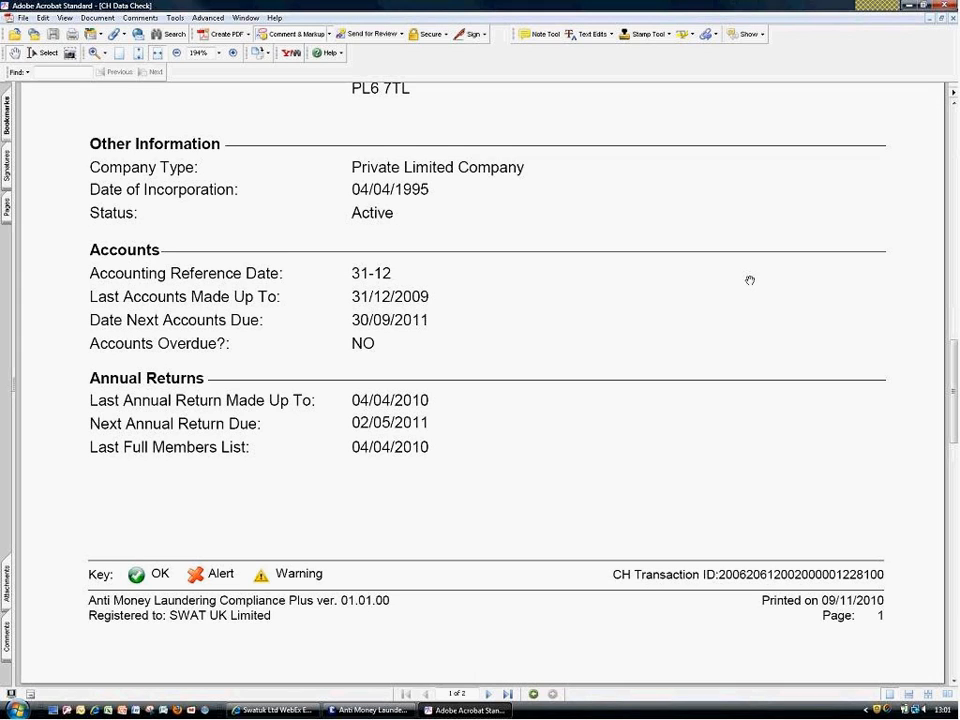
Close the Acrobat report to return to the VERIFIED new ID entry
{"action": "left_click", "coordinate": [946, 7]}
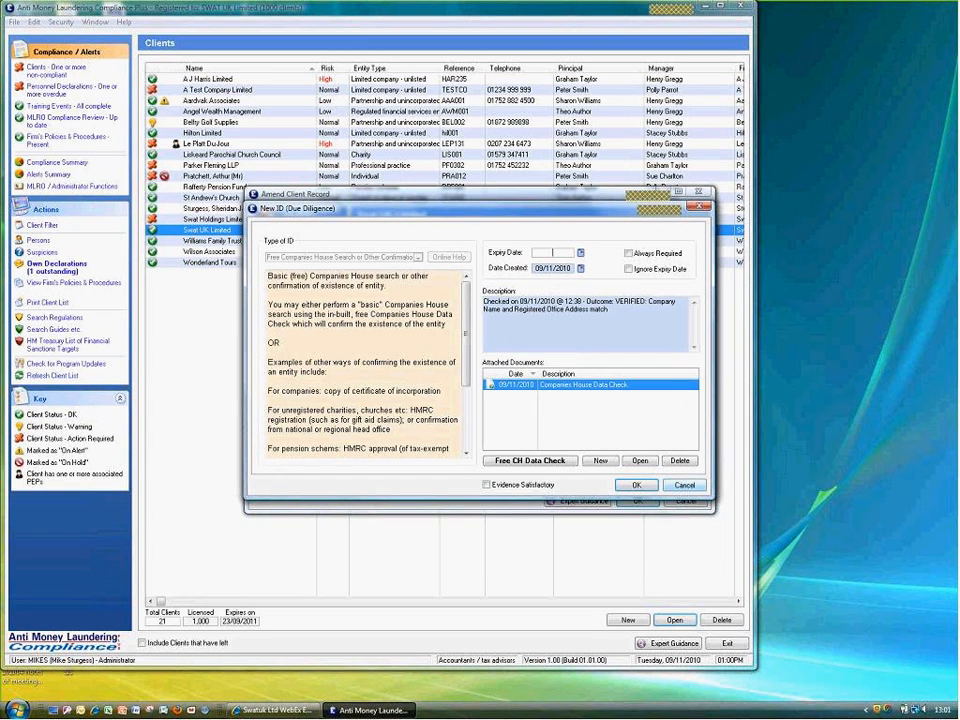